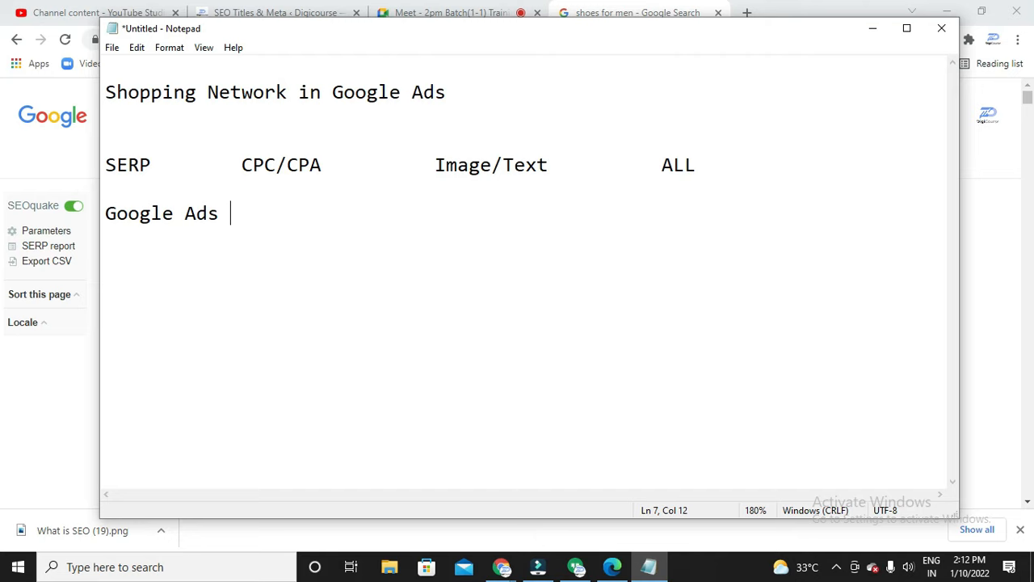
Add a 'Google Merchent centre' line below Google Ads and end both lines with '....50%'
key("Return")
key("Return")
type("Google ")
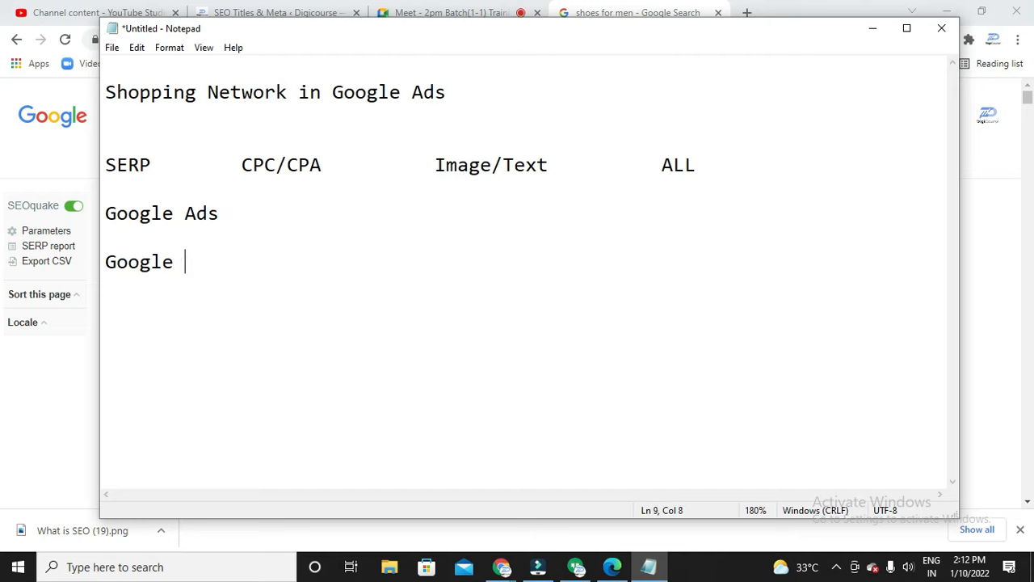
type("Merchen")
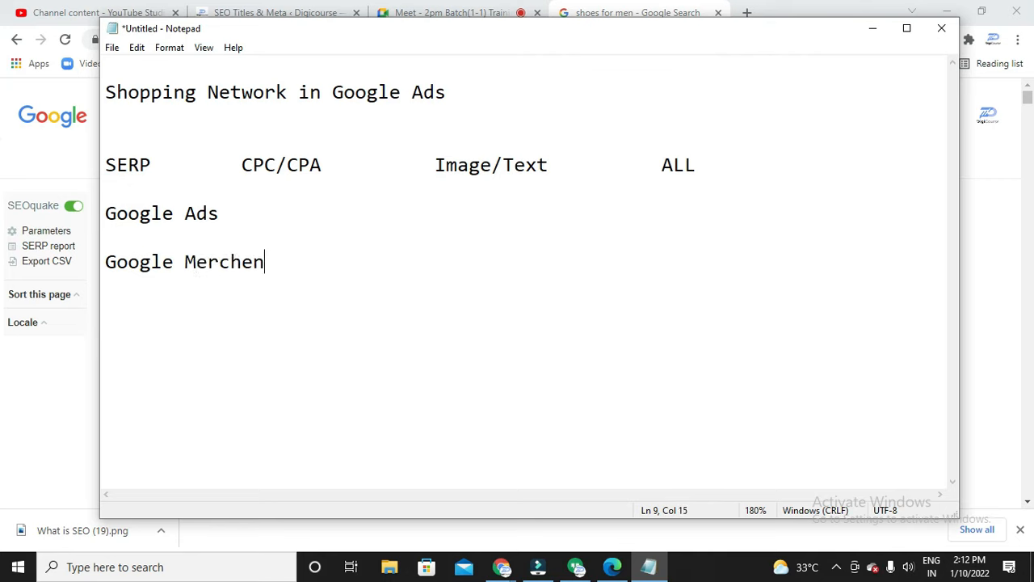
type("t centre")
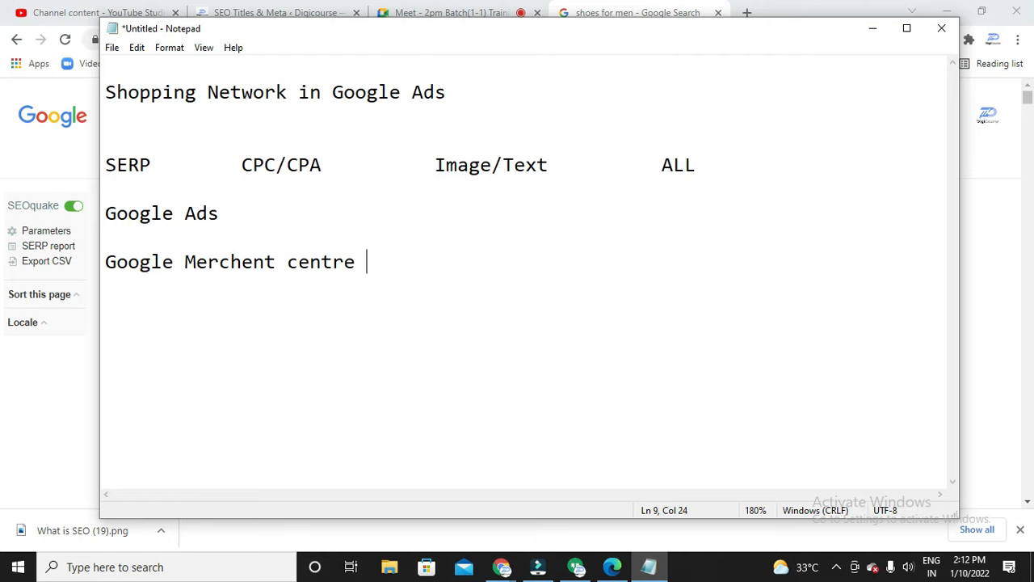
left_click(233, 223)
type("....50%")
left_click(369, 265)
type("....50%")
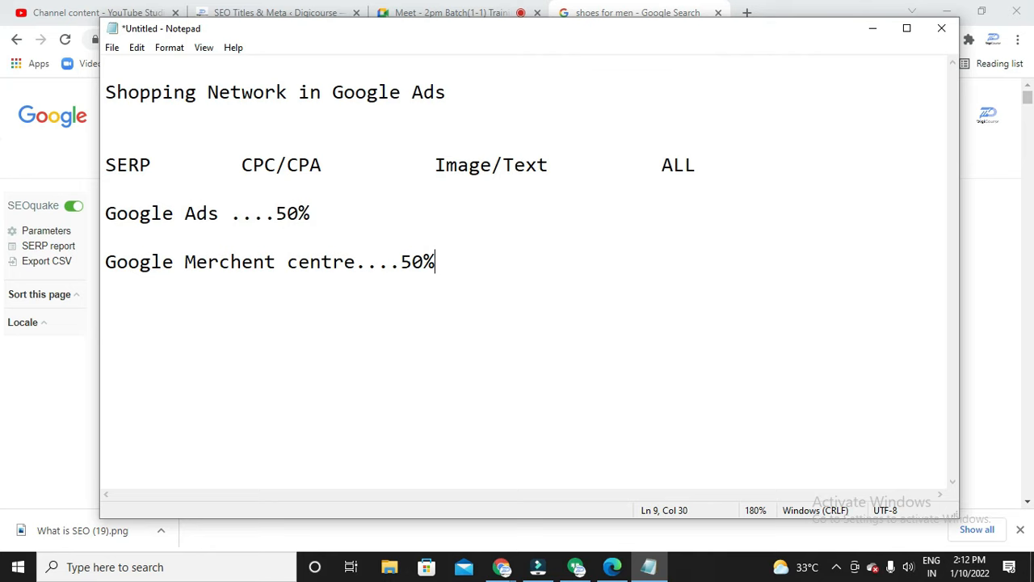
Insert indented lines Campaigns, Adgroups, Keywords and Ads below the SERP row
left_click(696, 165)
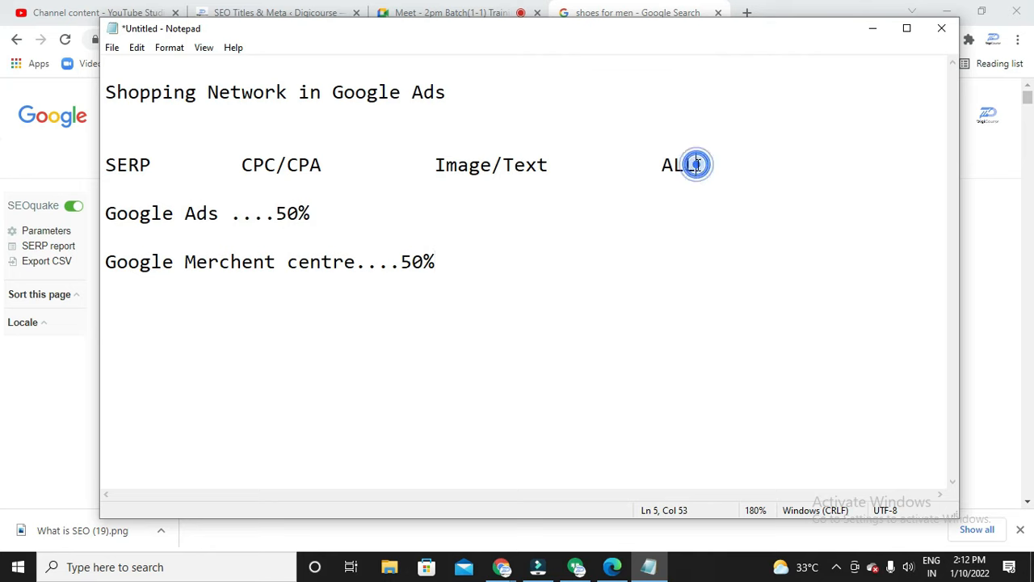
key("Return")
key("Return")
key("Return")
type("C")
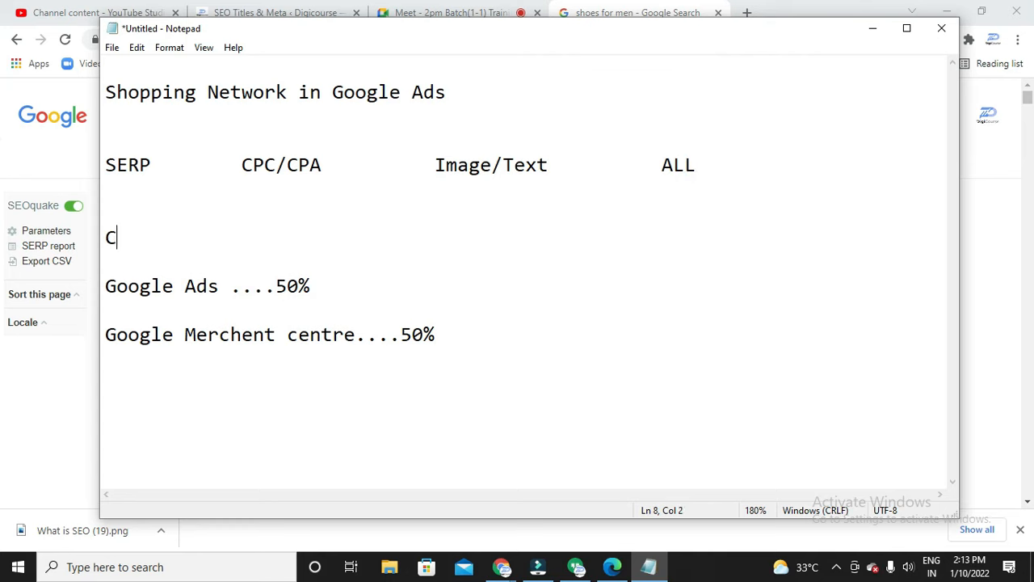
type("ampaigns")
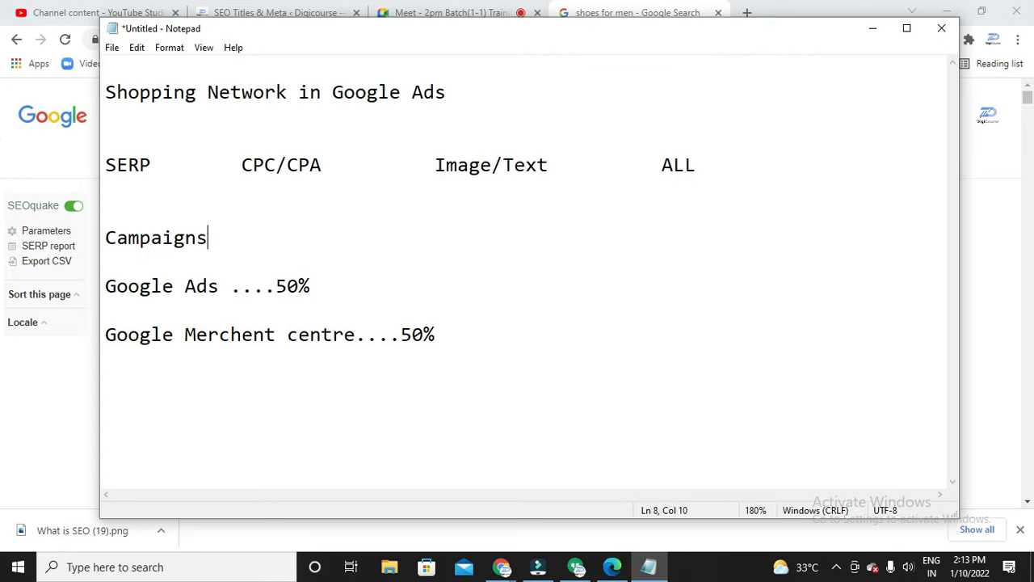
key("Return")
type("Adg")
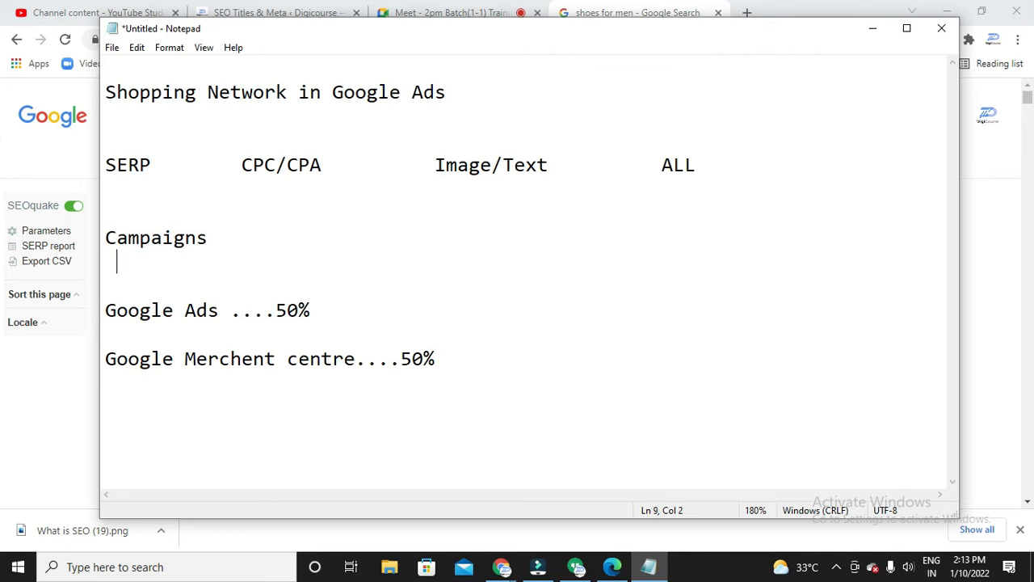
type("roups")
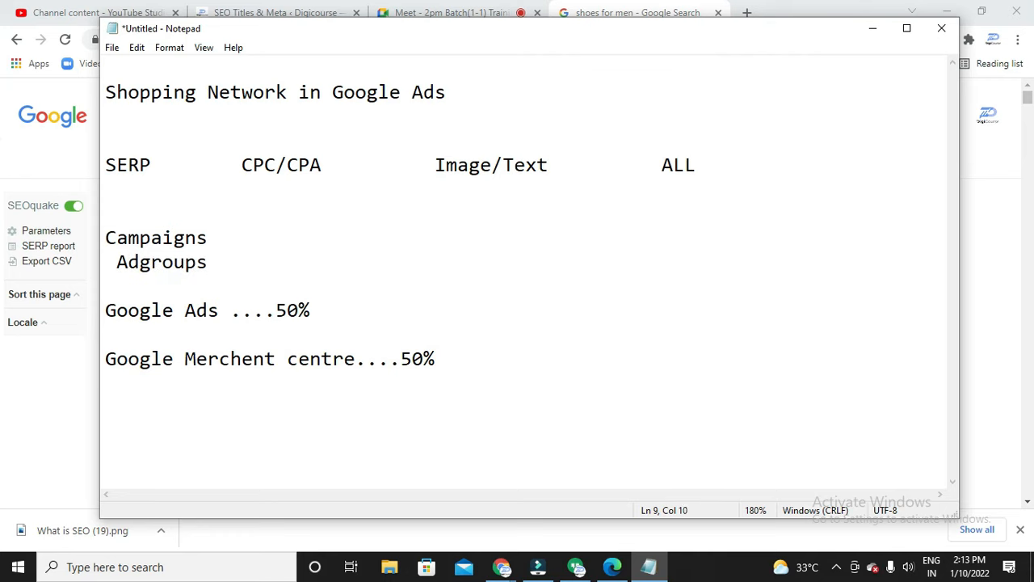
key("Return")
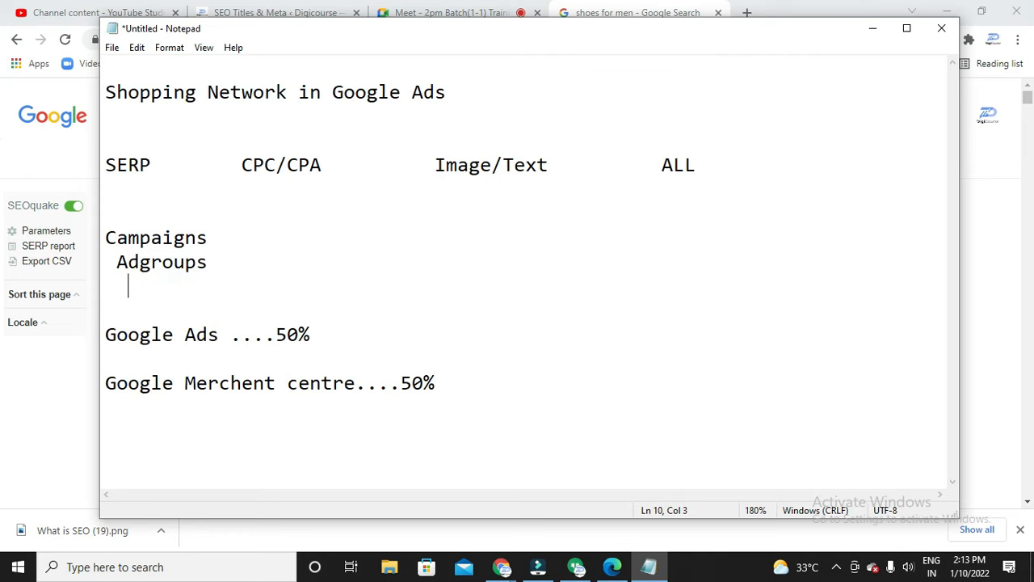
type("Keywords")
key("Return")
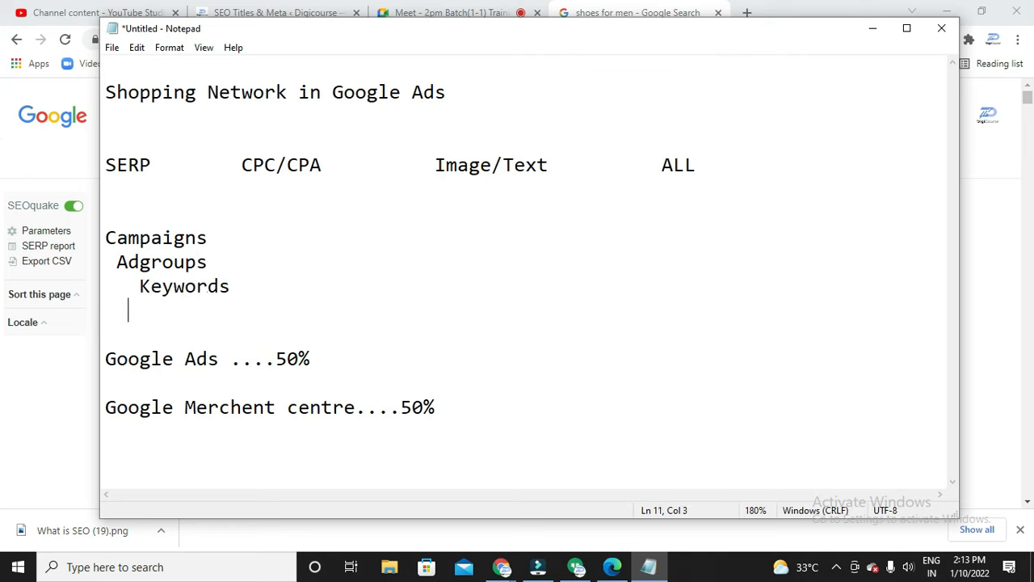
type("Ads")
Add indented Campaign and Adgroups lines under 'Google Ads ....50%'
left_click(399, 353)
key("Return")
key("Return")
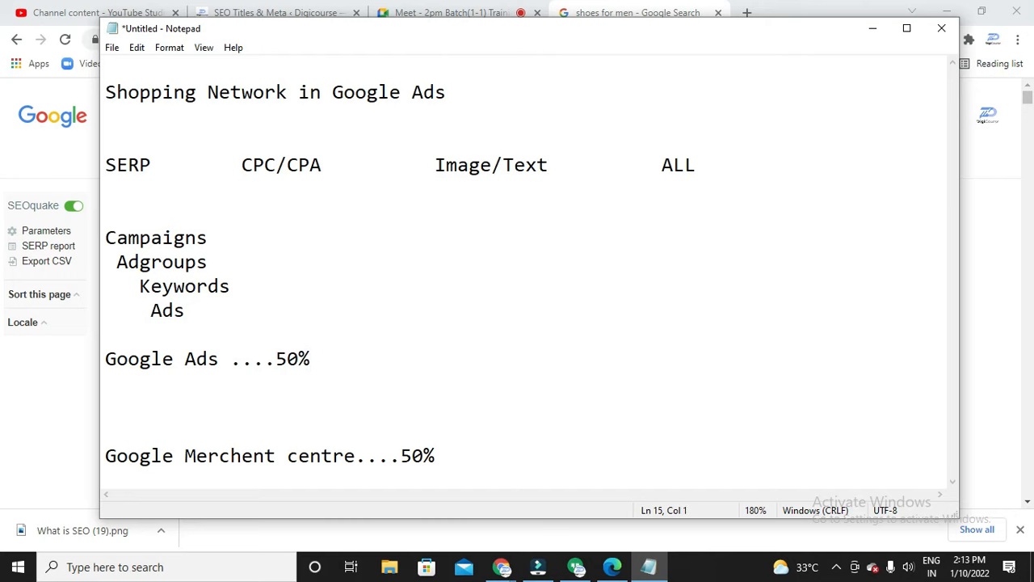
type("Campaig")
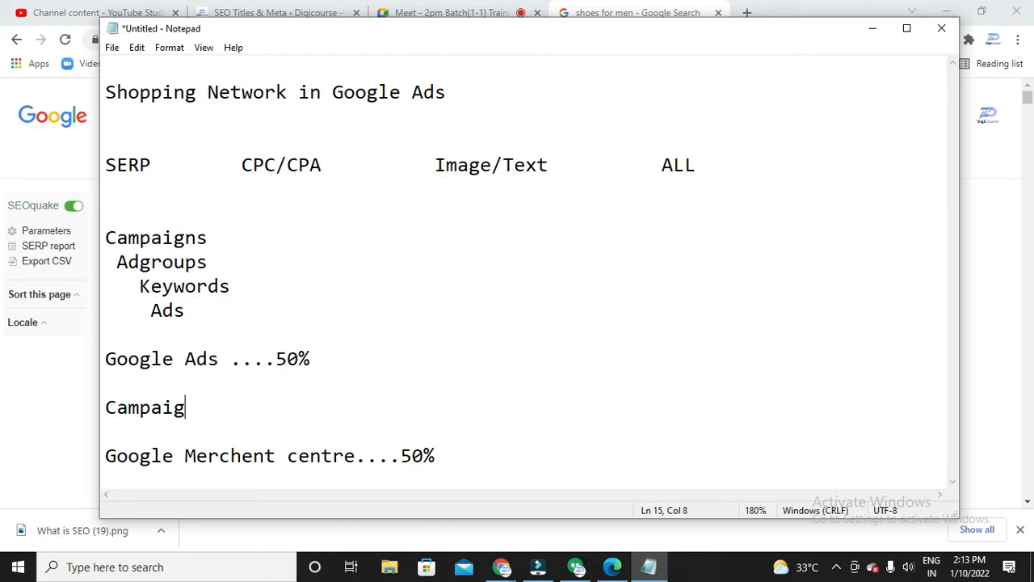
type("n")
key("Return")
key("Return")
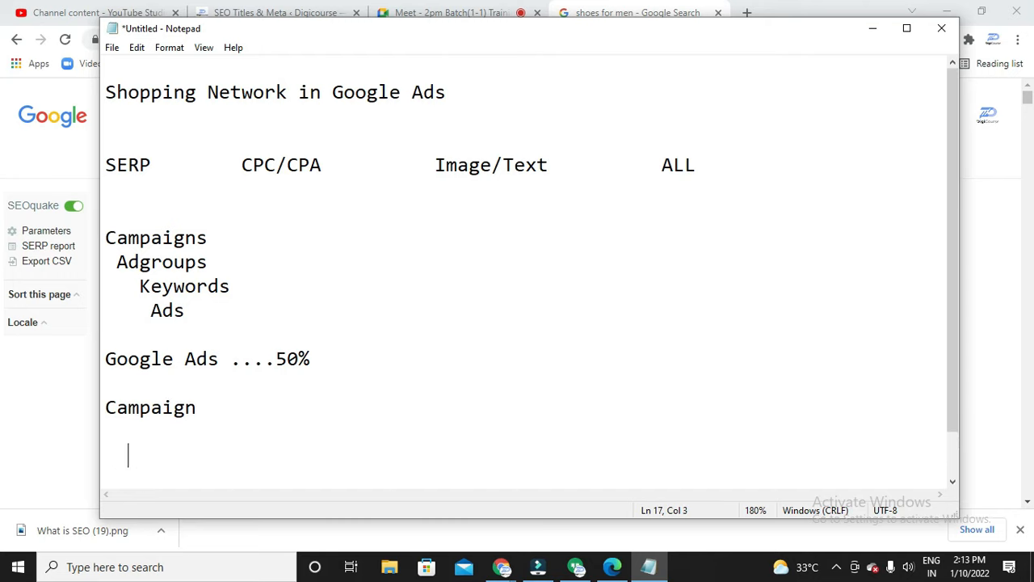
key("BackSpace")
key("BackSpace")
key("BackSpace")
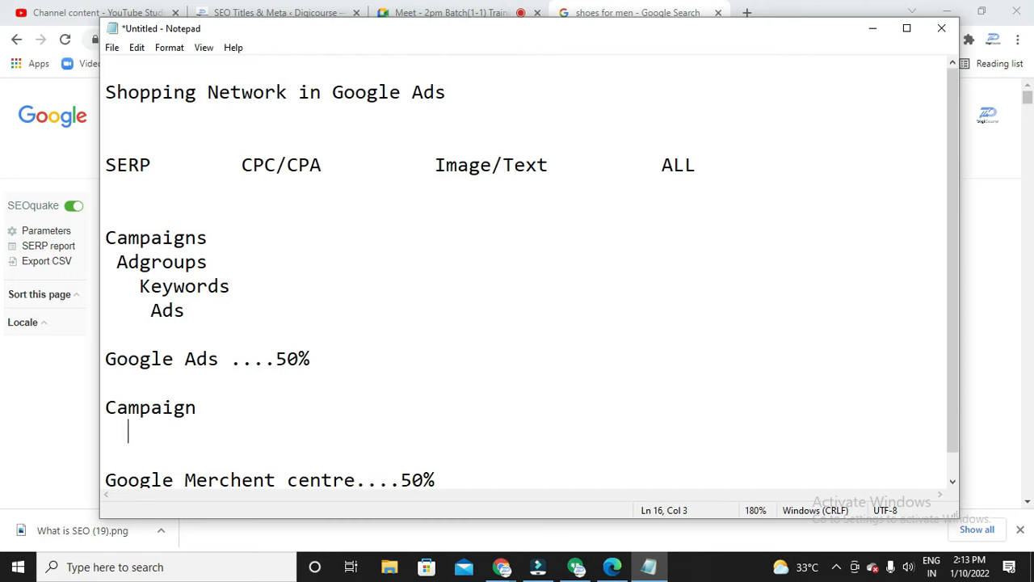
type("Adgroup")
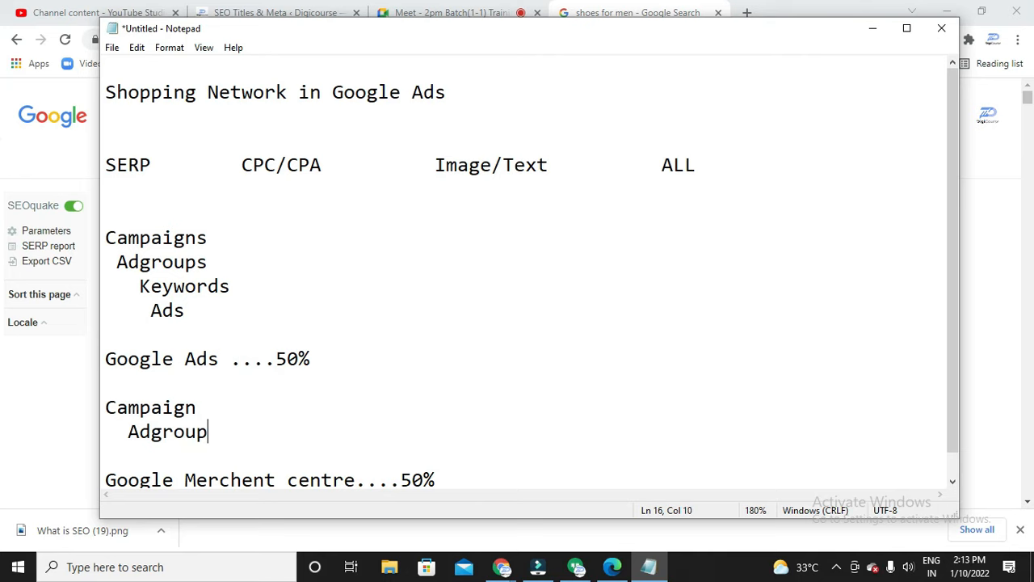
type("s")
Add Keywords and Ads under the Merchent centre line, then a '....ProducT Feed' heading
scroll(483, 223, "down", 1)
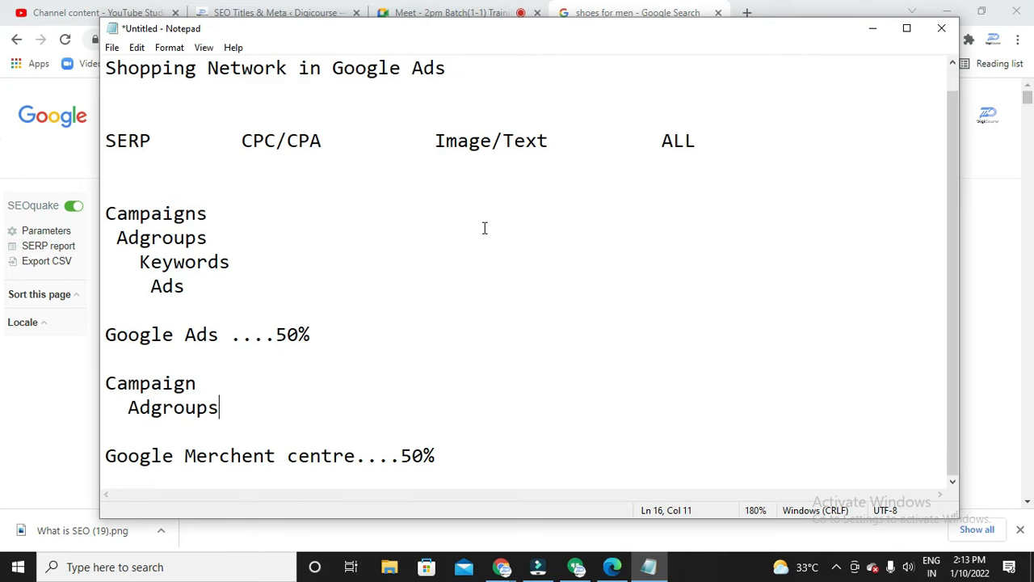
left_click(472, 457)
key("Return")
key("Return")
type("Keywords")
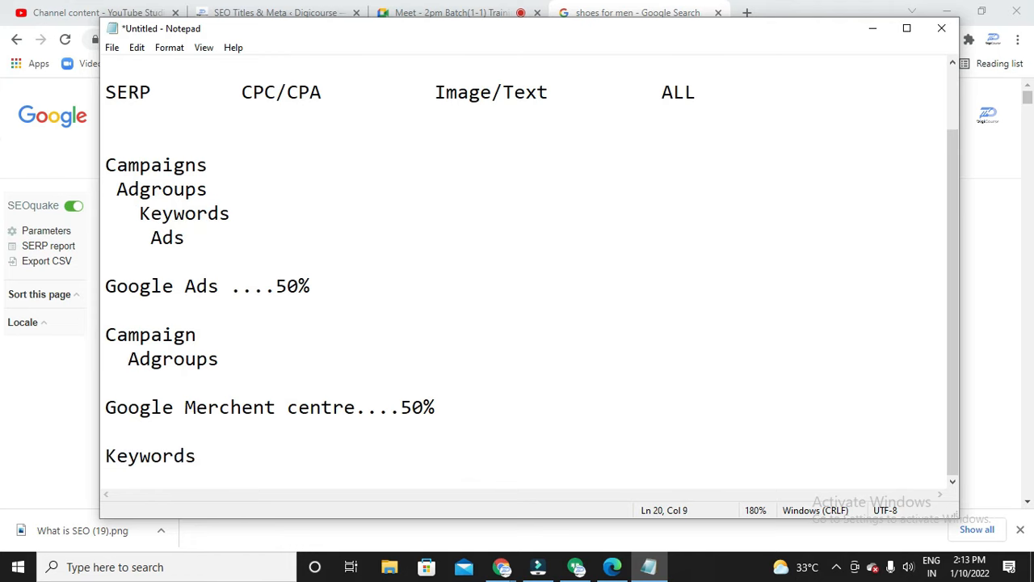
key("Return")
type("Ad")
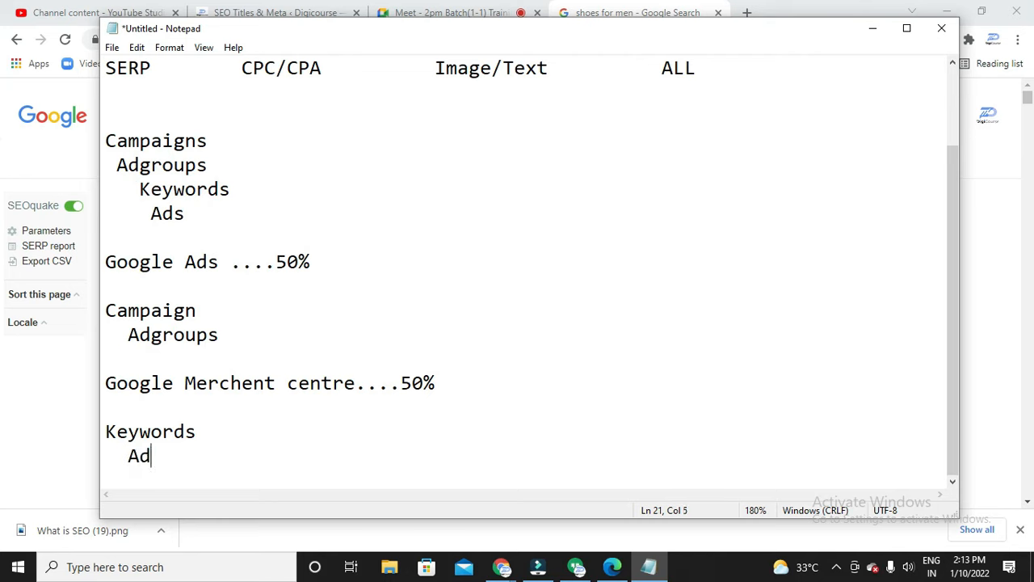
type("s")
key("Return")
key("Return")
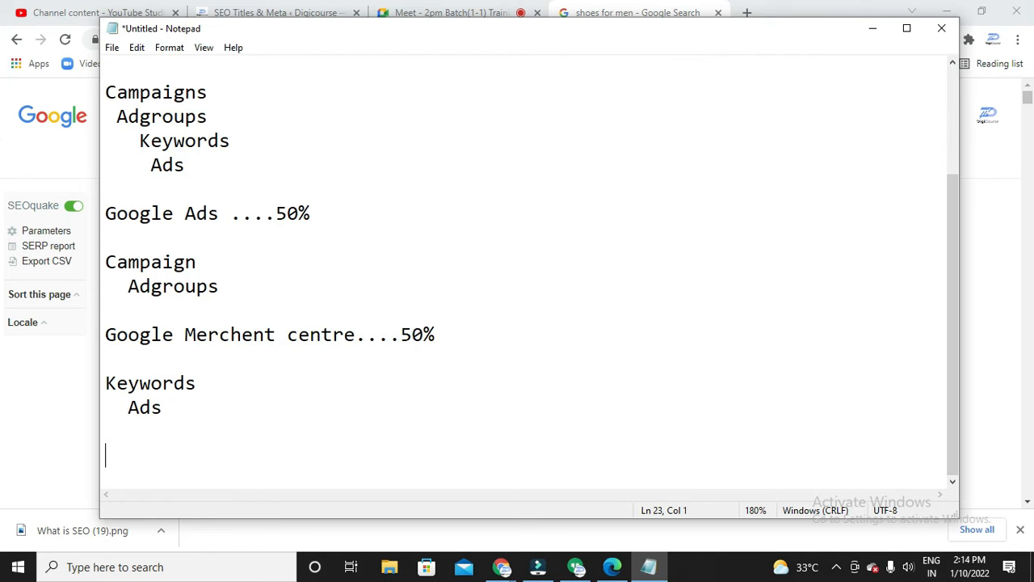
type("....Produc")
key("BackSpace")
type("T Feed")
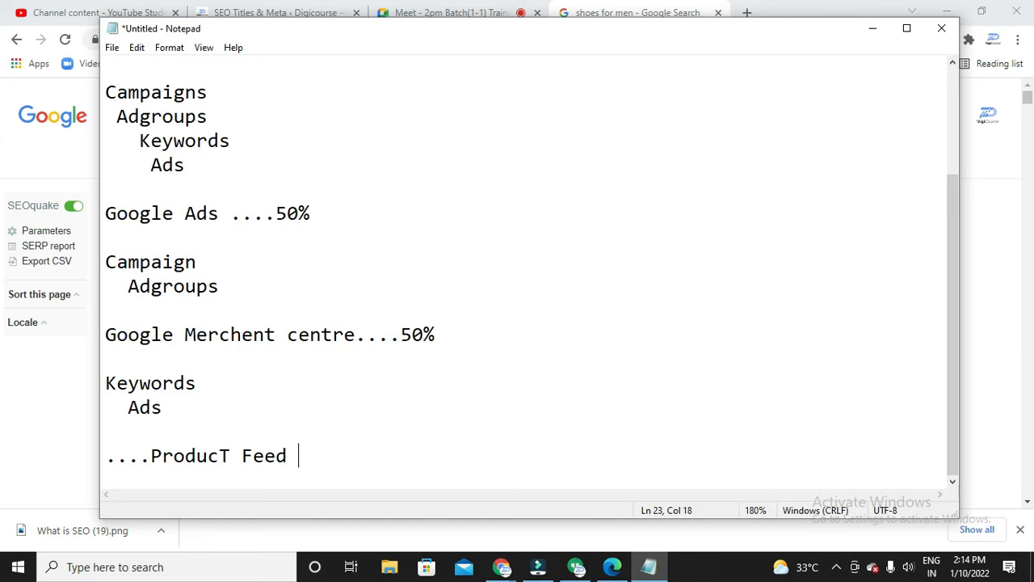
Minimize Notepad to browse the shoes for men shopping ads, then restore the notes
left_click(872, 28)
mouse_move(186, 275)
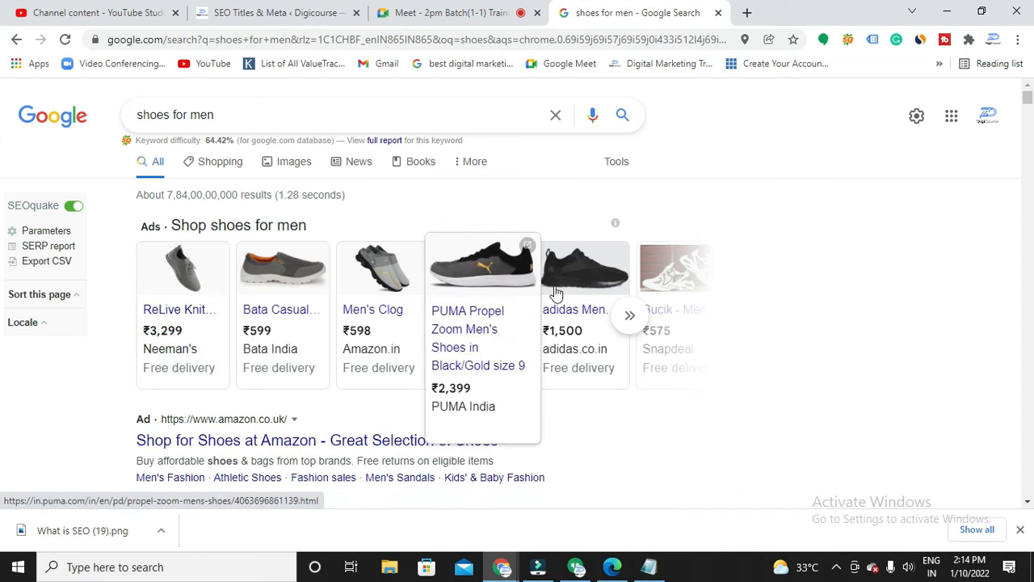
scroll(396, 377, "down", 1)
scroll(396, 377, "down", 1)
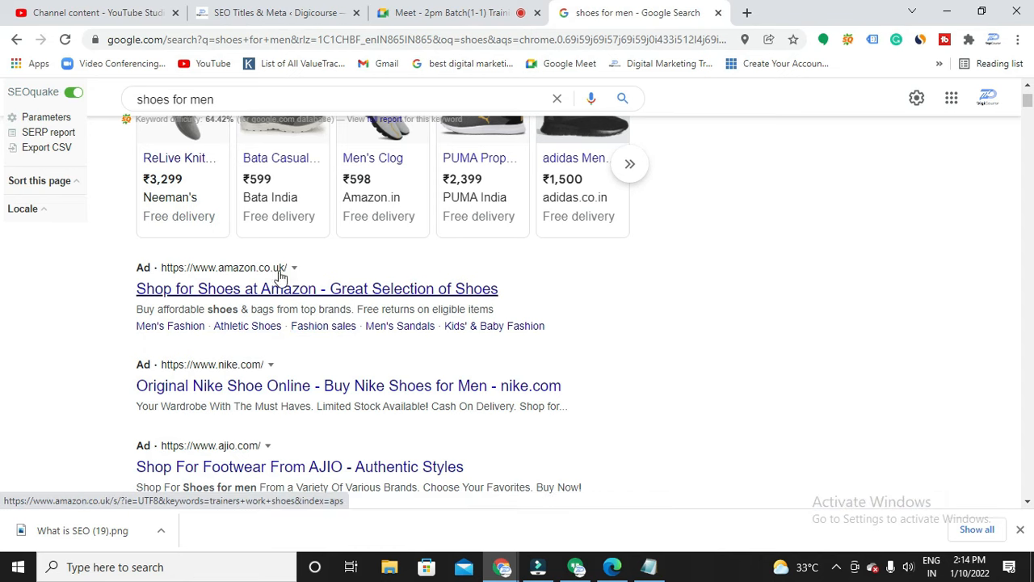
scroll(287, 312, "up", 1)
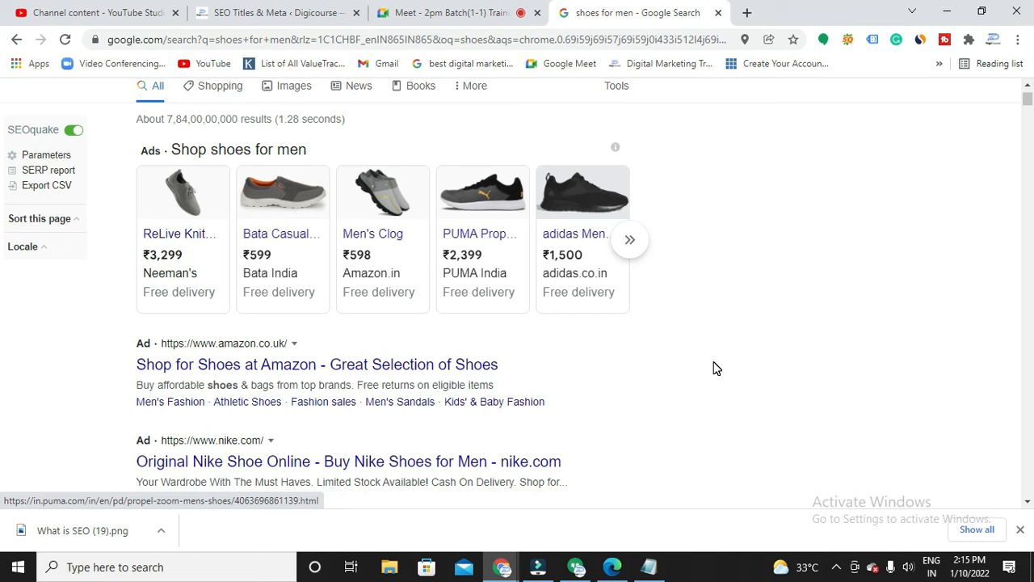
left_click(669, 542)
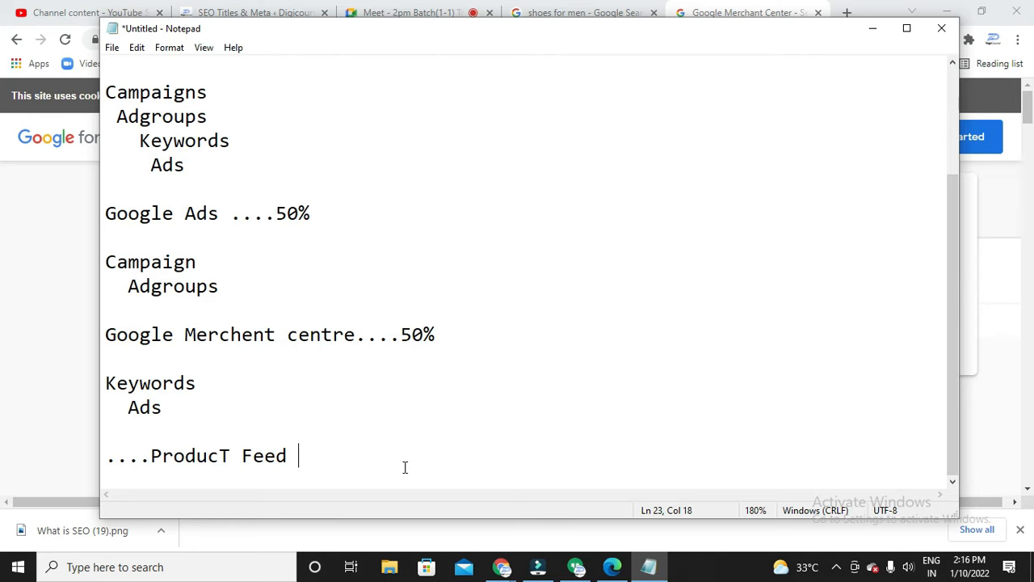
List five feed steps: create and account, claim your website, Create feed, Connect GMC account to GA, Campaigns and adgroups
key("Return")
key("Return")
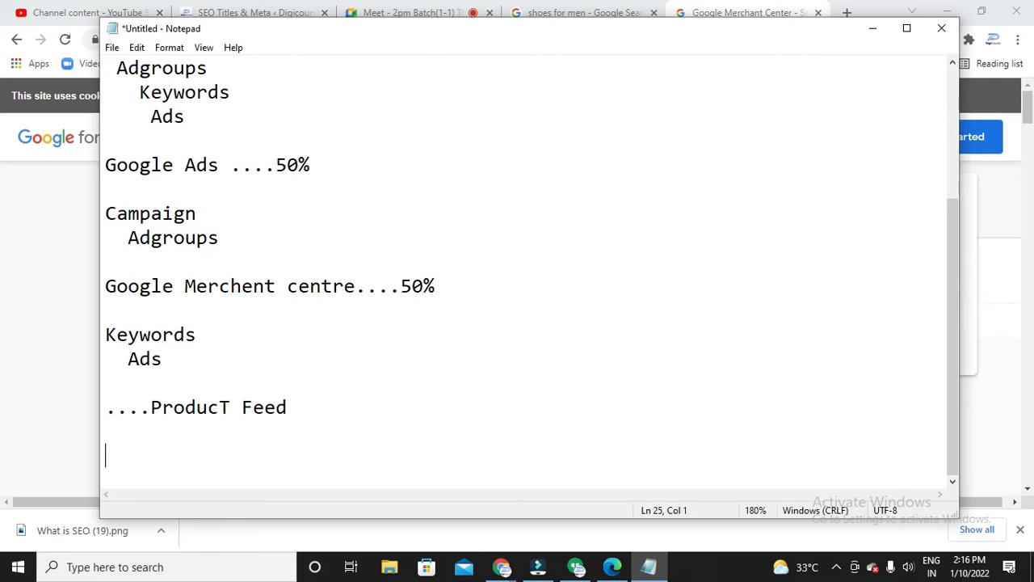
type("1) create and a")
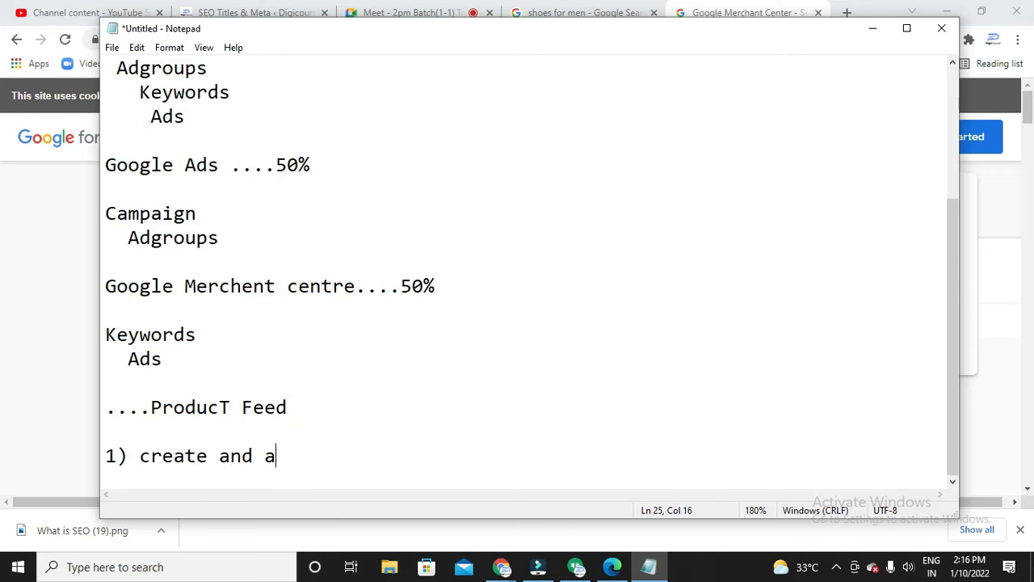
type("ccount")
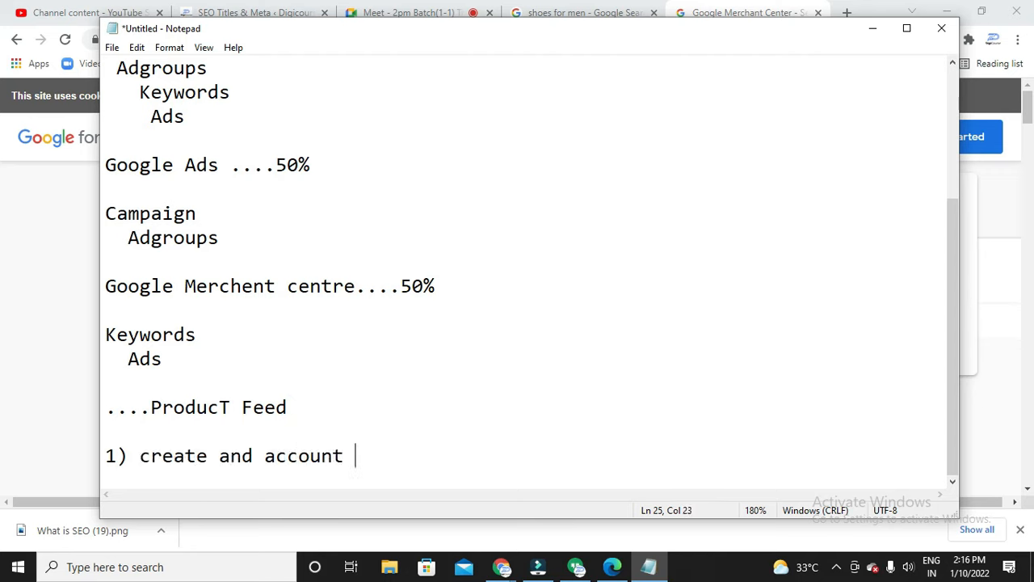
key("Return")
type("2")
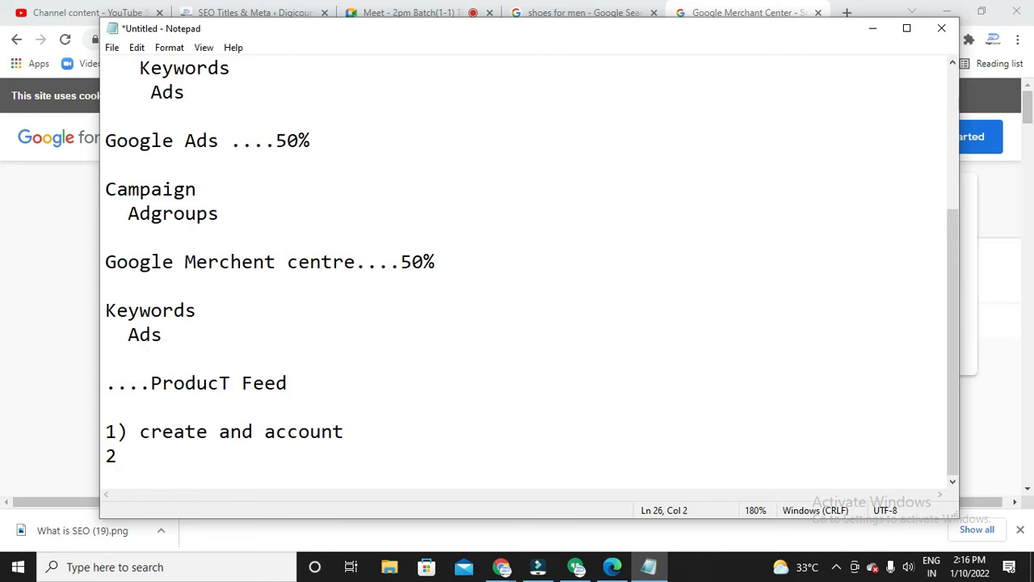
type(") claim your web")
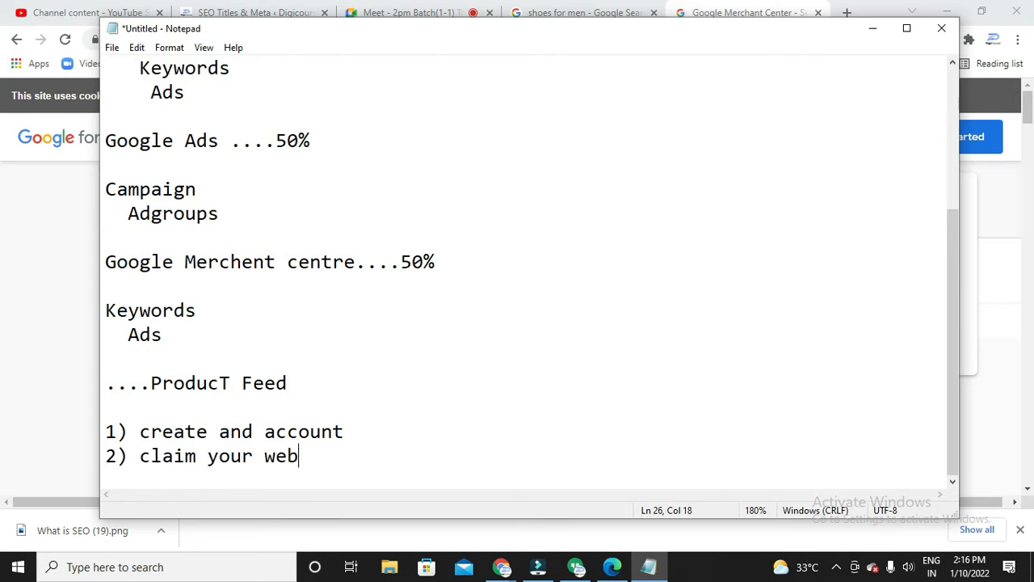
type("site")
key("Return")
type("3")
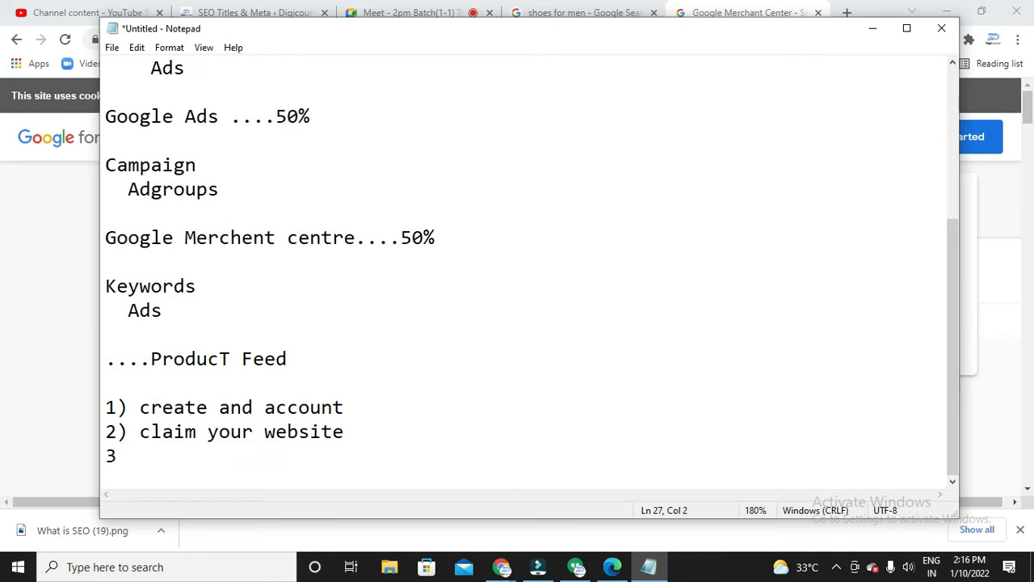
type(") Create feed")
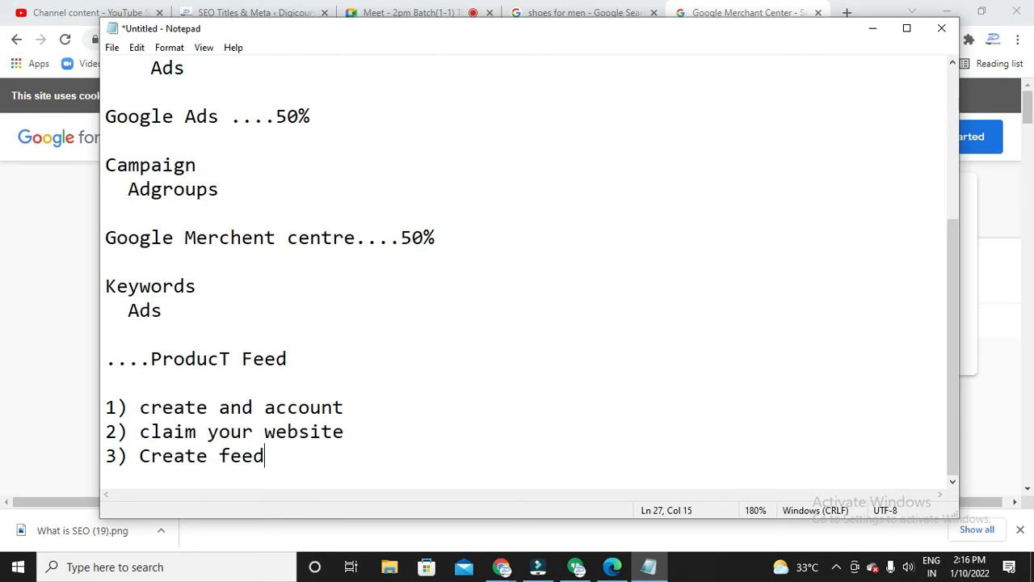
key("Return")
type("4)")
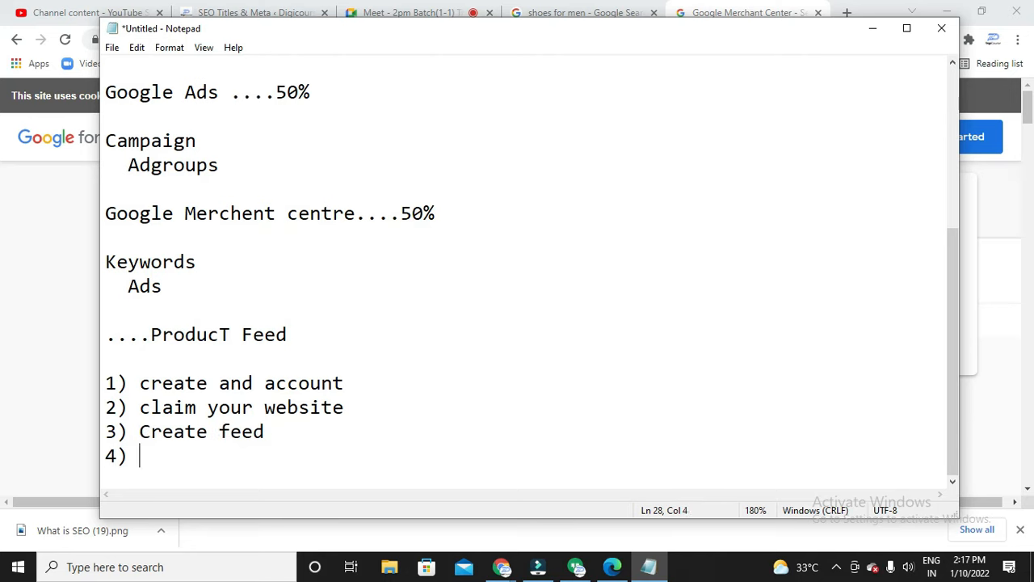
type(" Connect G")
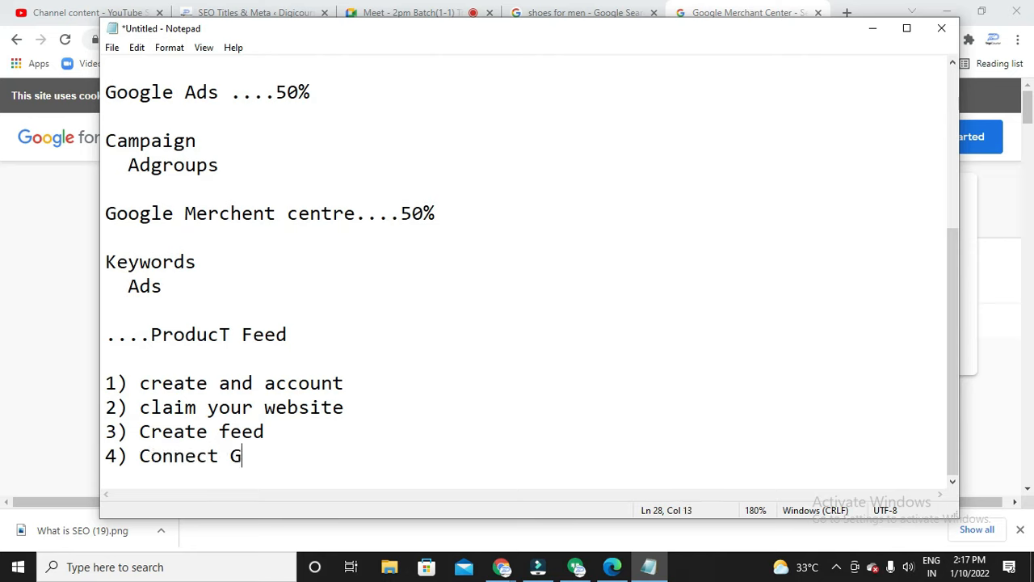
type("MC account ")
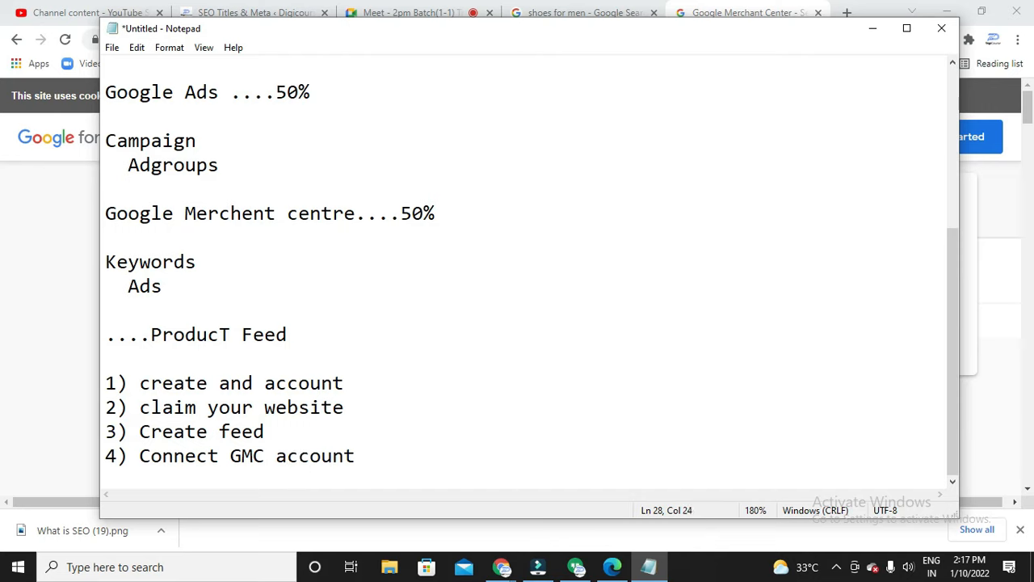
type("to GA")
key("Return")
type("5")
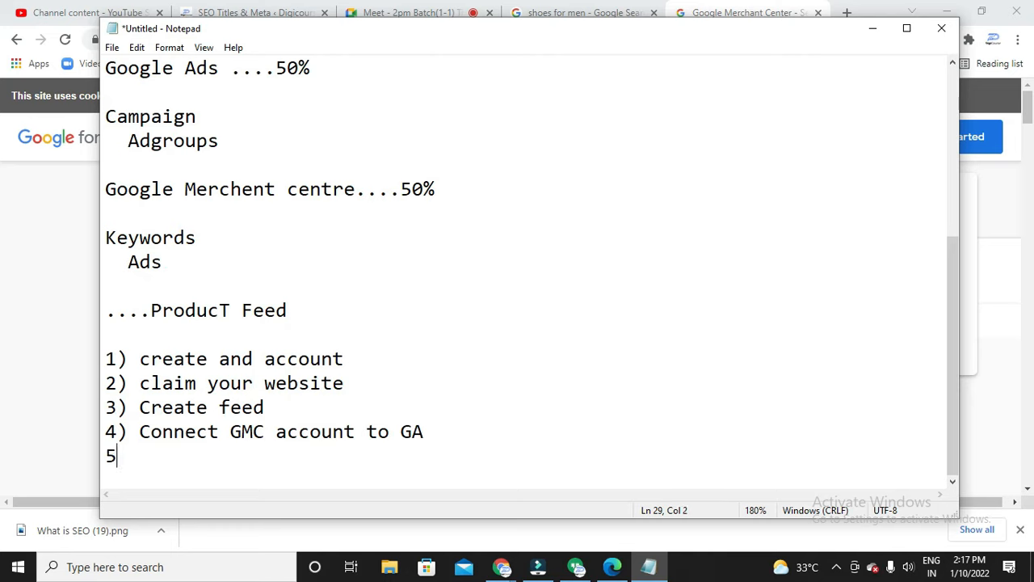
type(") Campaigns a")
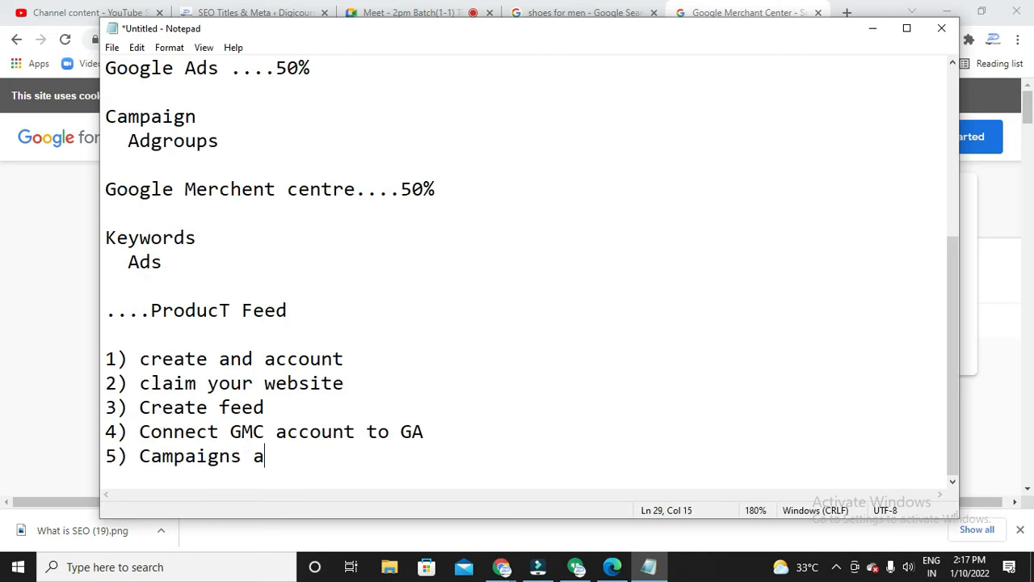
type("nd adgroups")
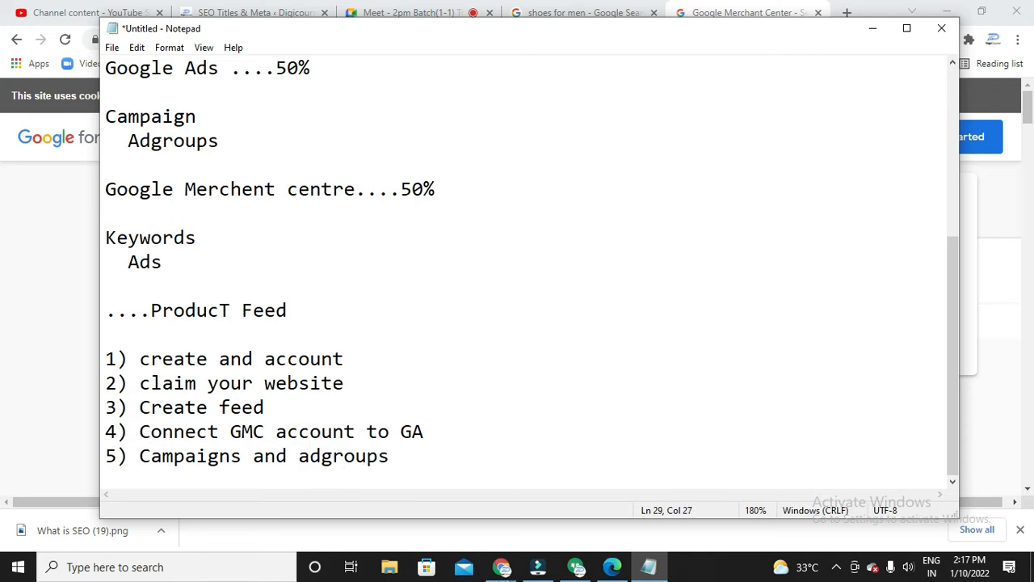
Append 'in GMC' to step 1 and 'in GA' to step 5
scroll(310, 437, "up", 2)
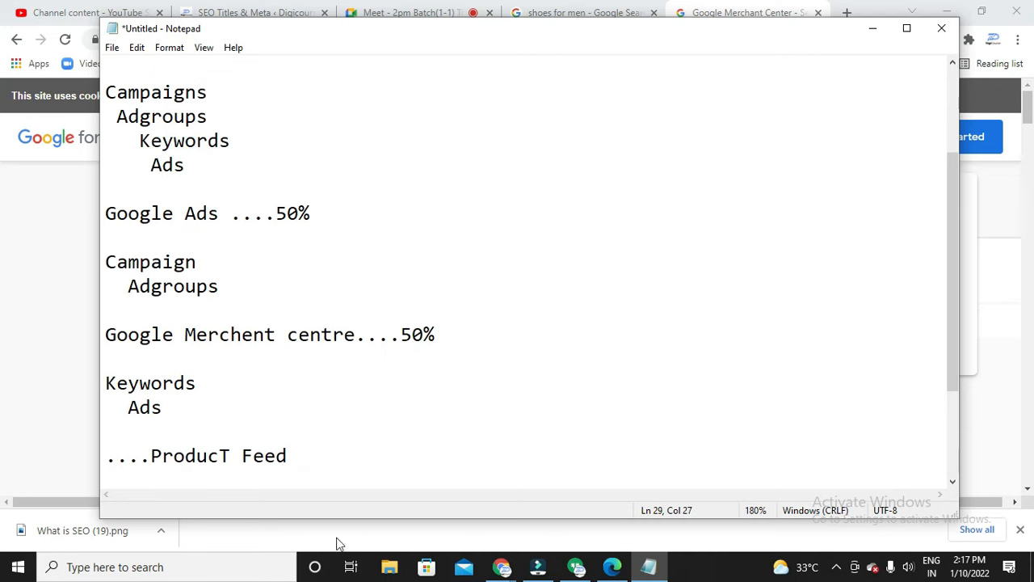
scroll(309, 437, "down", 2)
left_click(351, 358)
type("in")
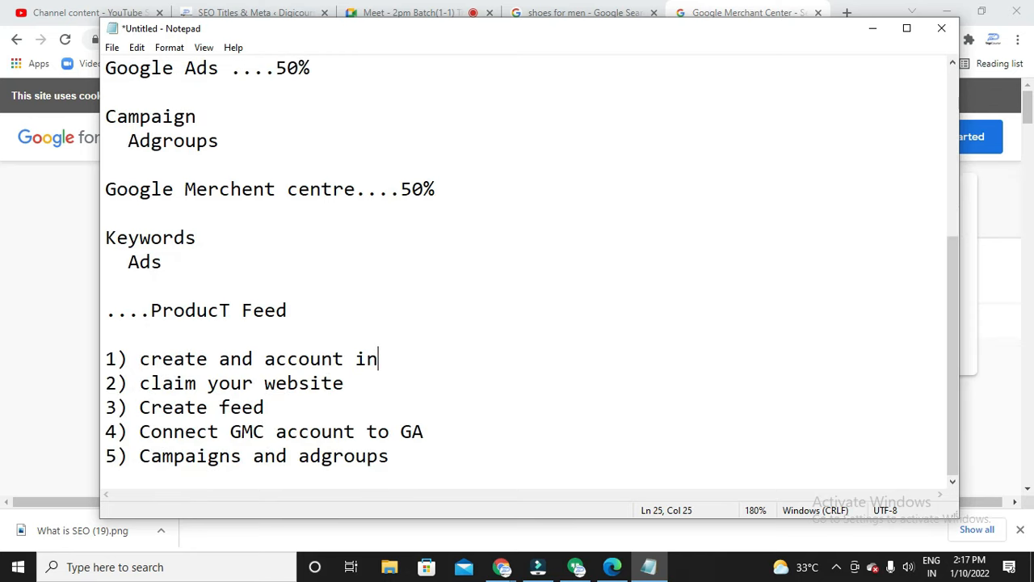
type(" GMC")
left_click(407, 458)
type("in ")
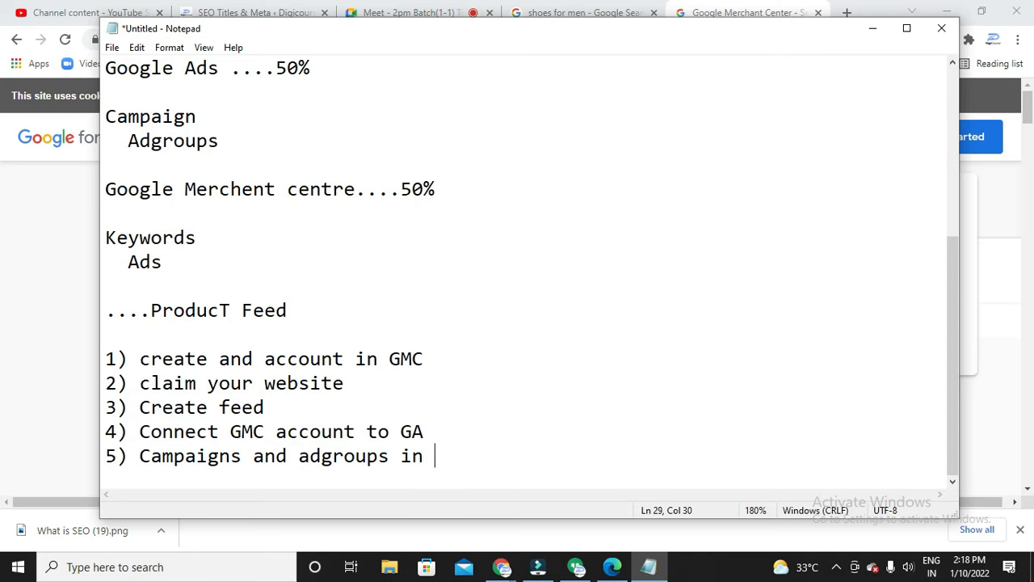
type("GA")
Hide Notepad, choose Sign in to Merchant Center, and follow the Sign up link
left_click(870, 35)
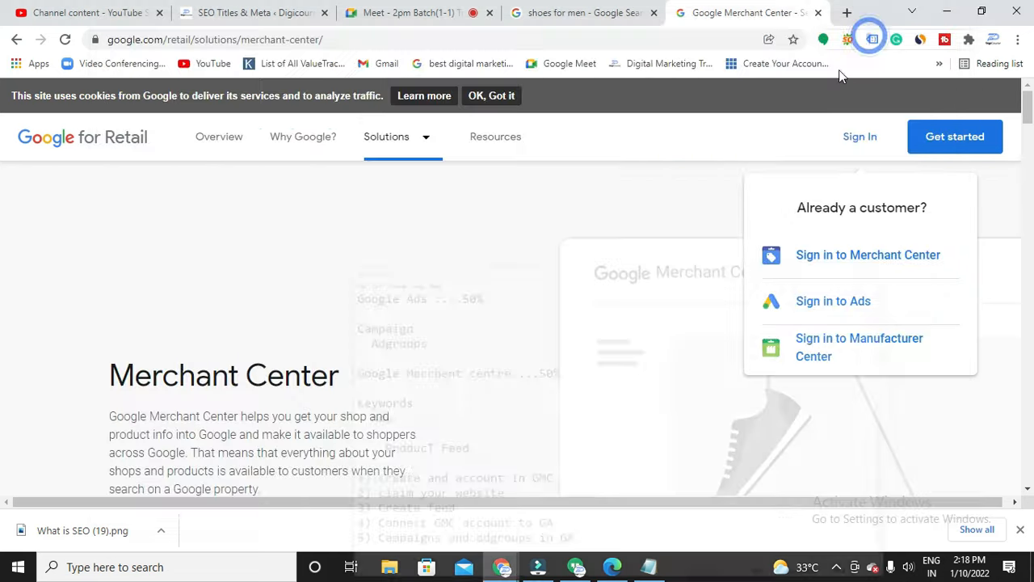
left_click(838, 263)
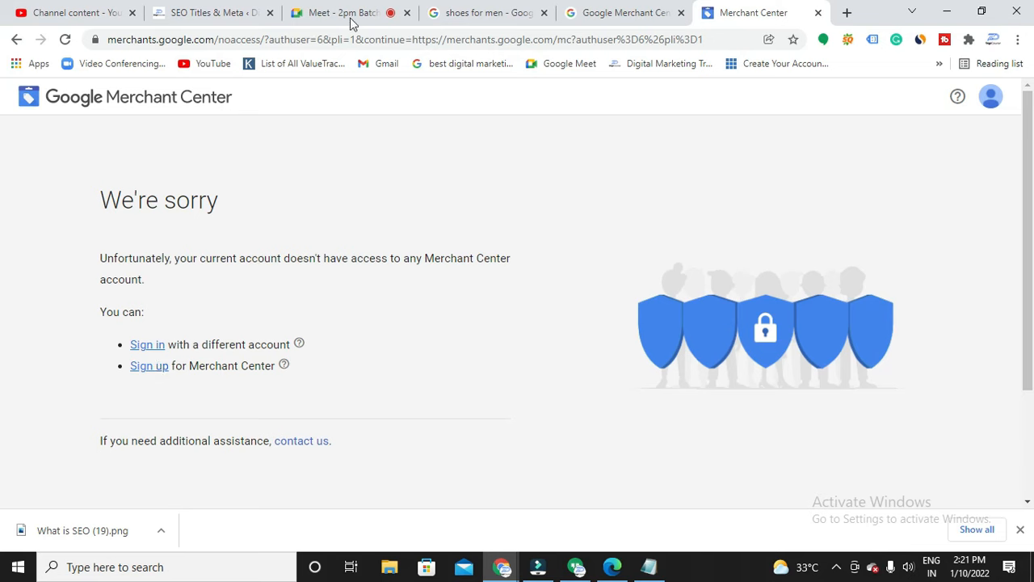
left_click(152, 369)
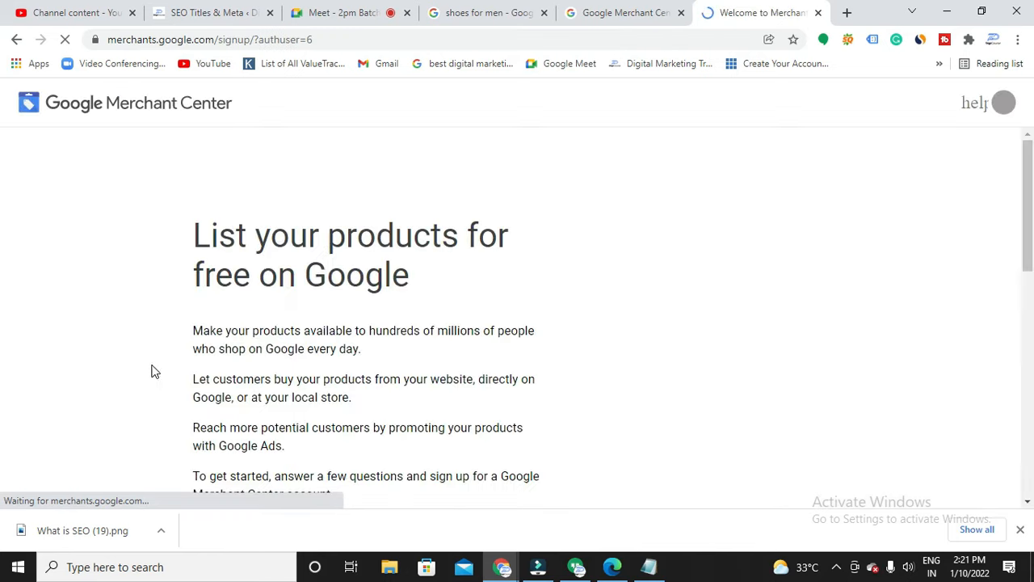
Enter 'Digicourse' as the business name and select India as the country
scroll(331, 290, "down", 3)
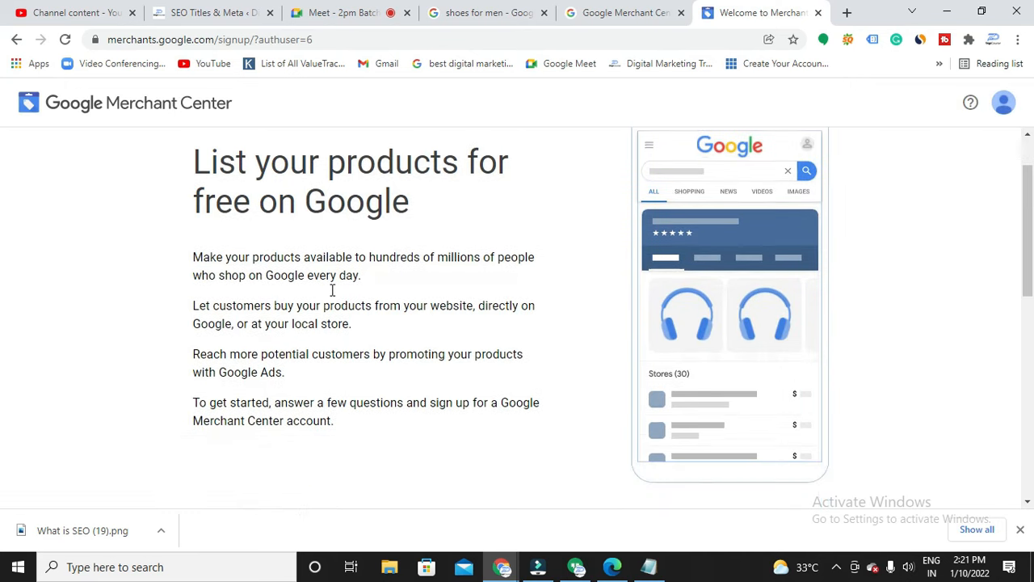
scroll(332, 291, "down", 5)
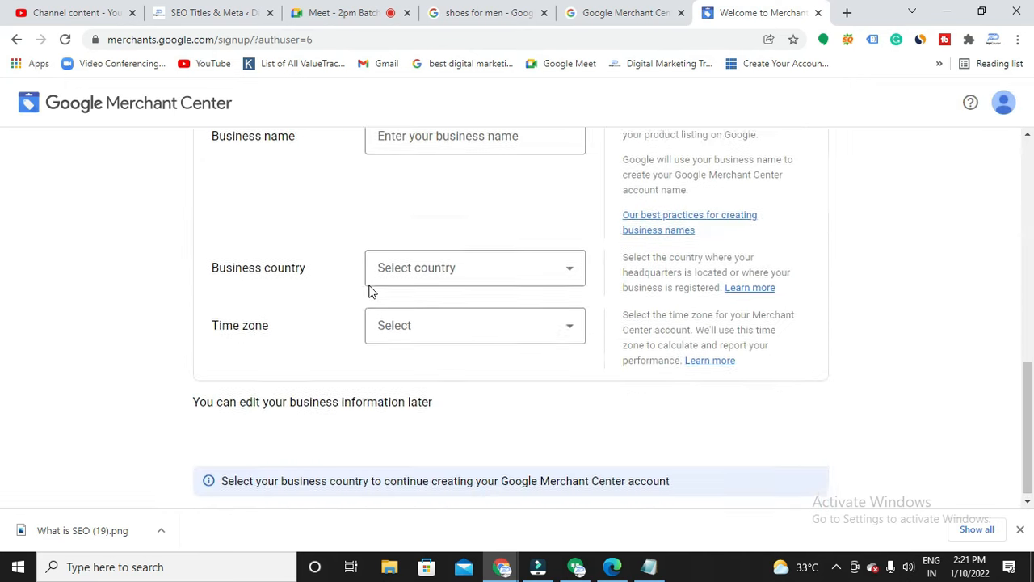
scroll(404, 205, "up", 1)
left_click(419, 207)
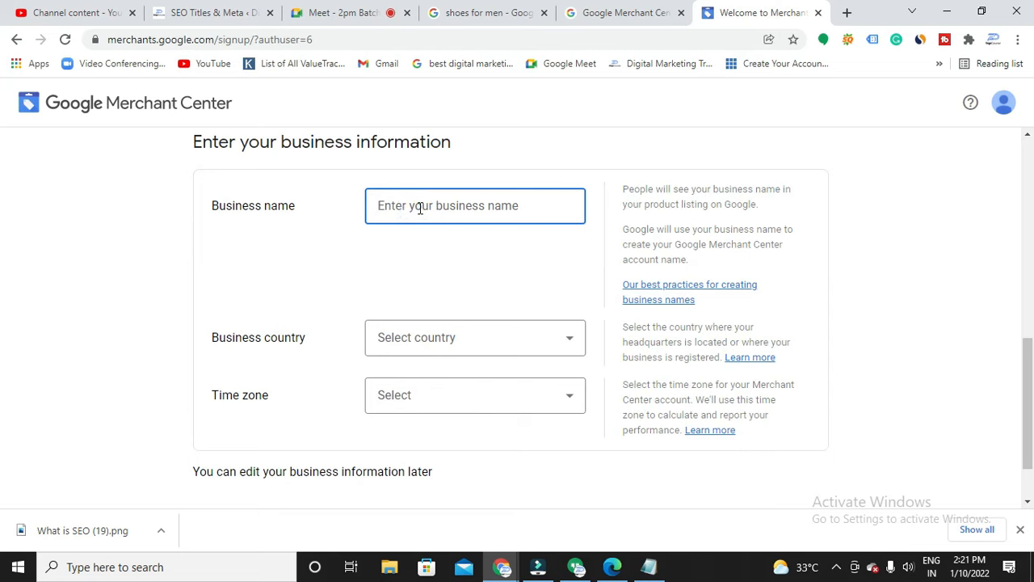
type("Digi")
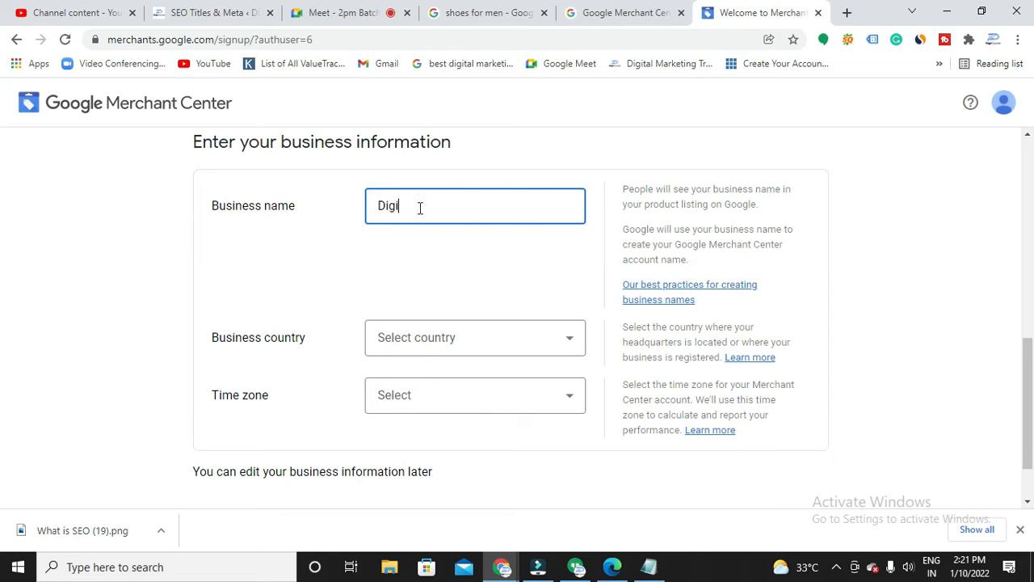
type("course")
left_click(427, 340)
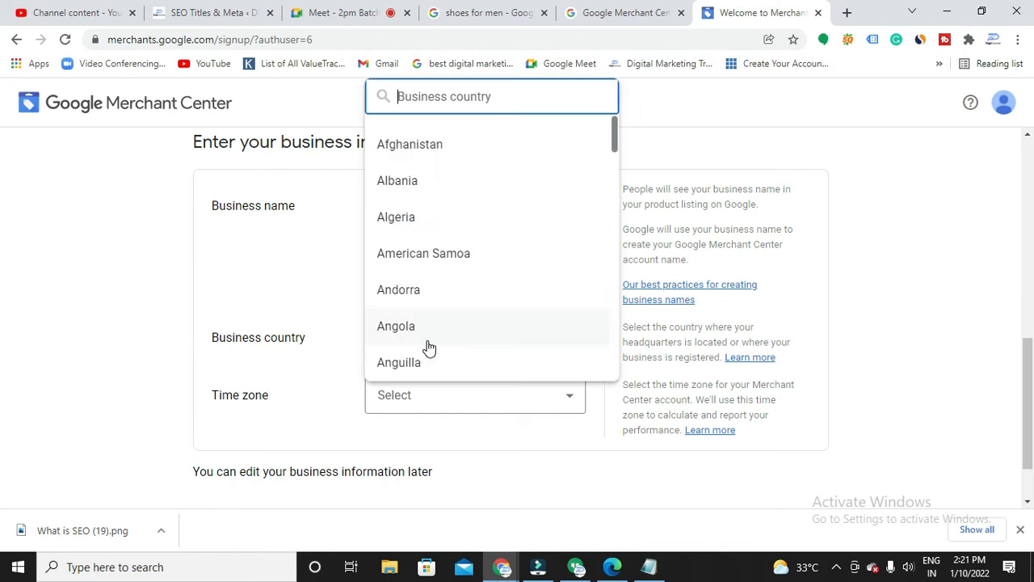
type("india")
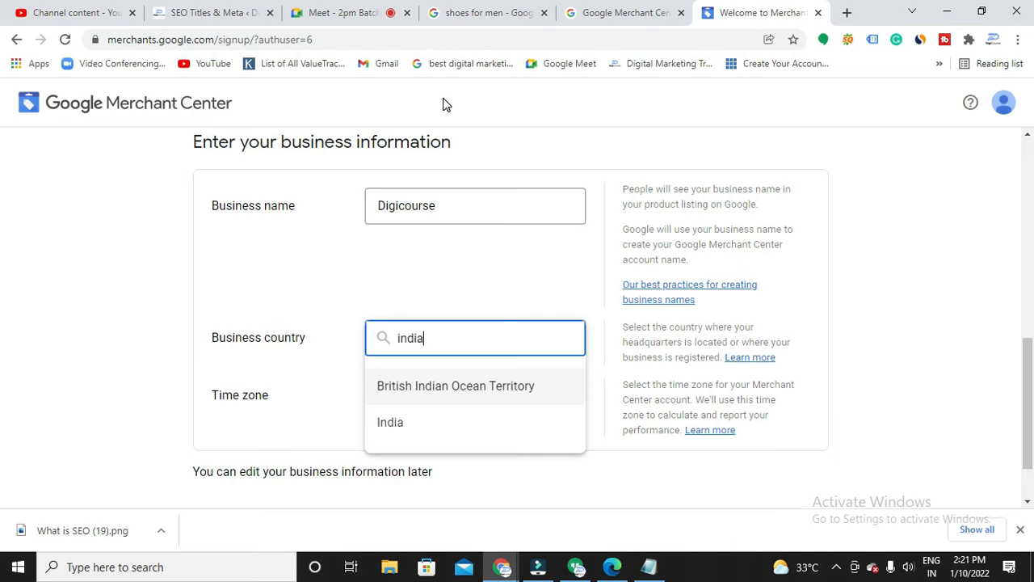
left_click(385, 424)
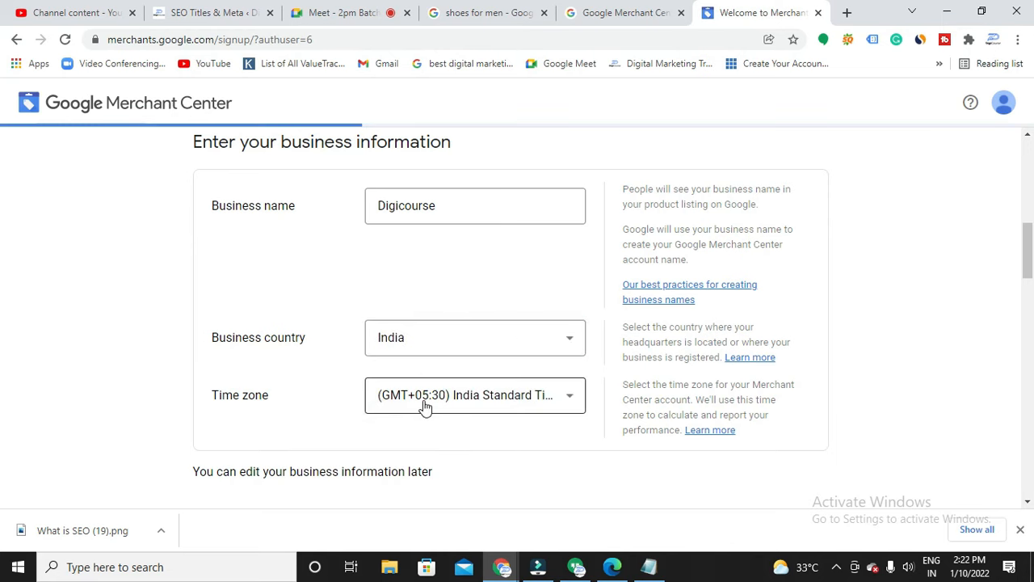
Choose checkout on my website, accept the Terms of Service, and create the account
scroll(424, 401, "down", 4)
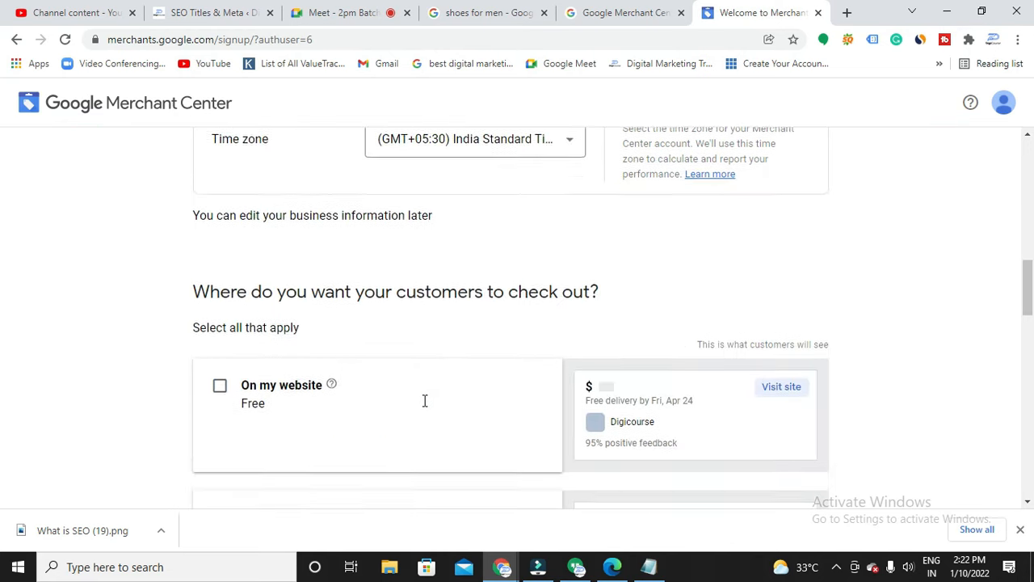
scroll(424, 401, "down", 1)
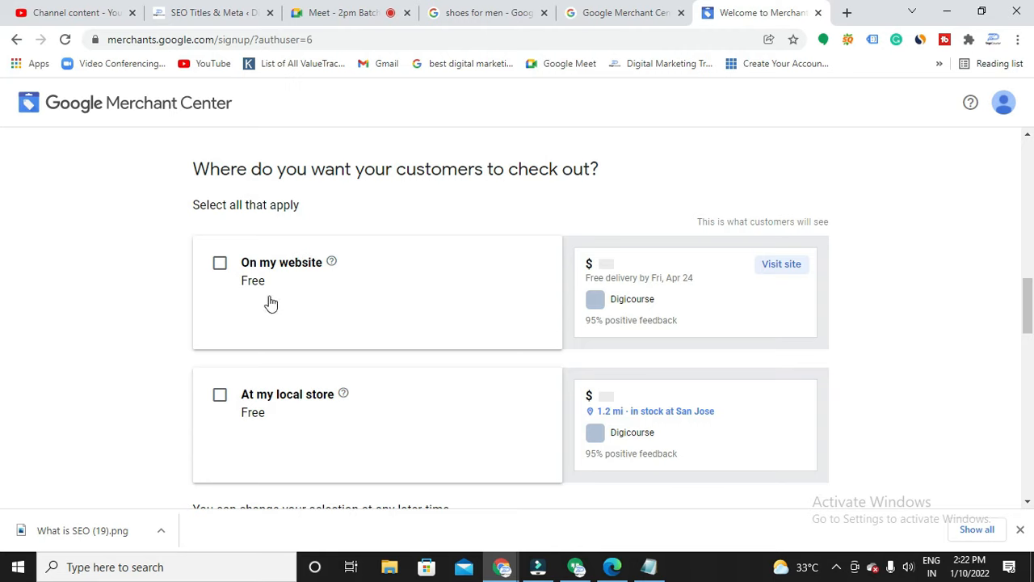
left_click(221, 265)
scroll(469, 311, "down", 2)
scroll(467, 311, "down", 3)
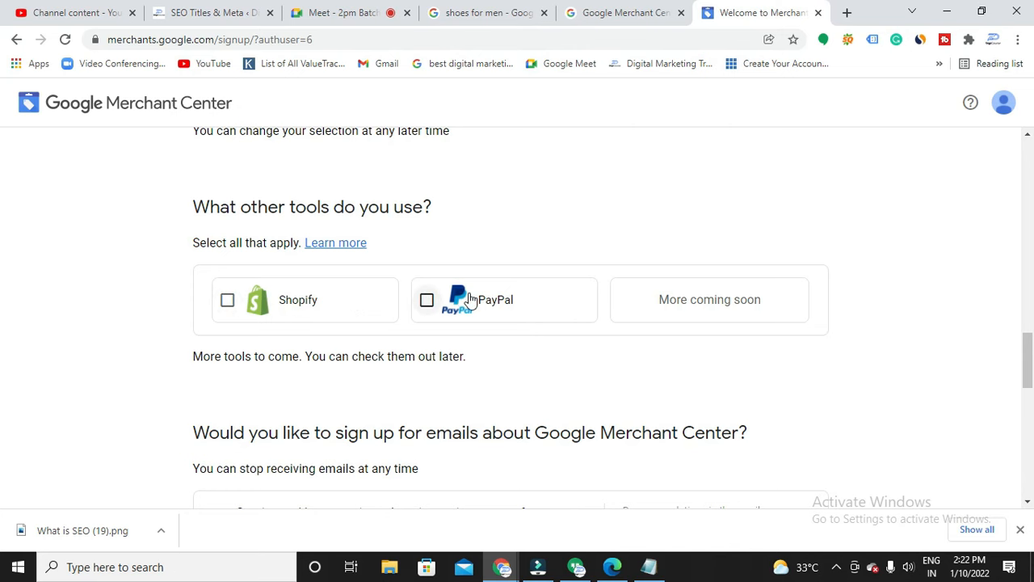
scroll(471, 304, "down", 1)
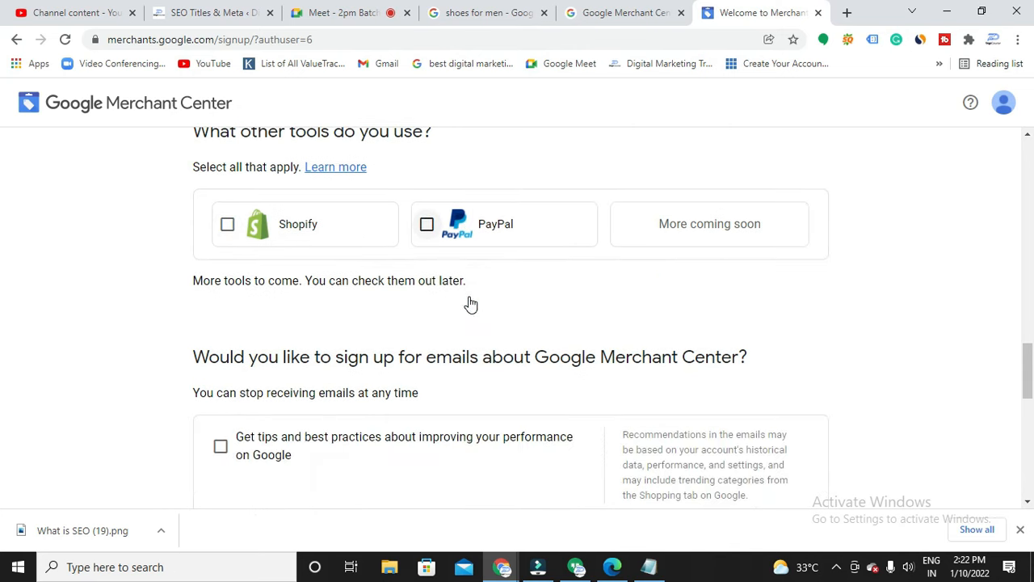
scroll(458, 304, "down", 2)
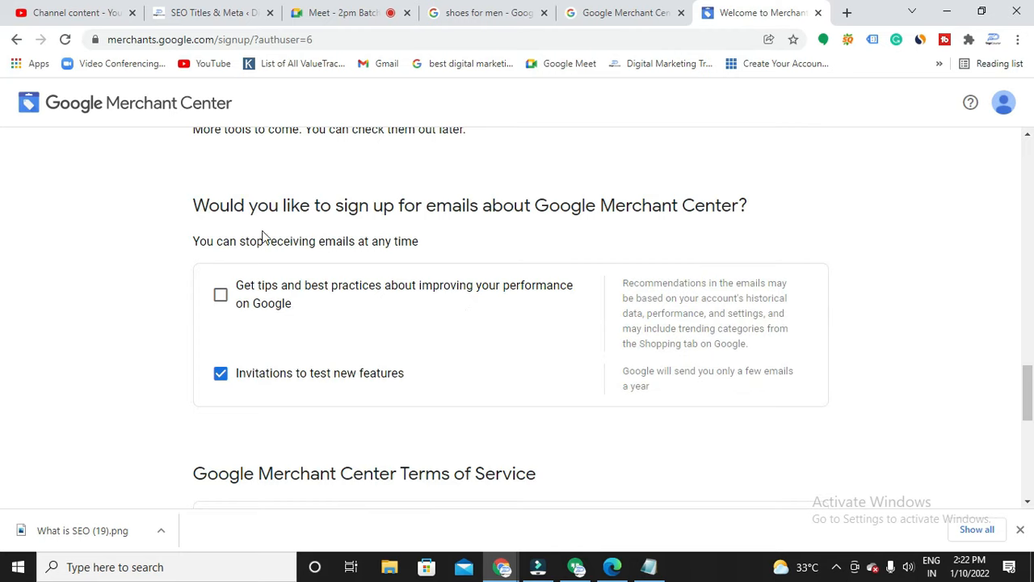
scroll(247, 373, "down", 2)
scroll(323, 294, "up", 2)
scroll(285, 341, "down", 2)
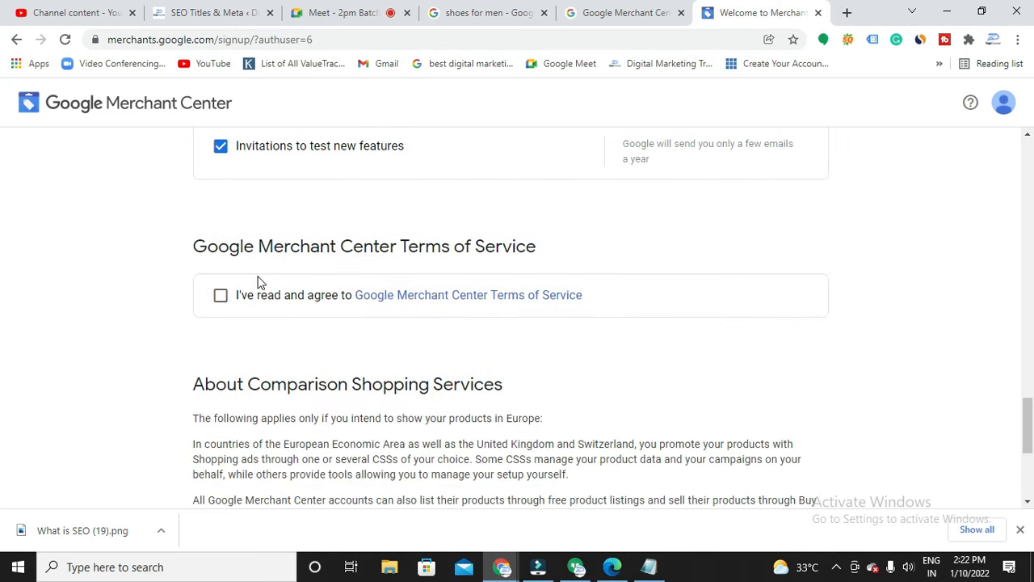
left_click(222, 301)
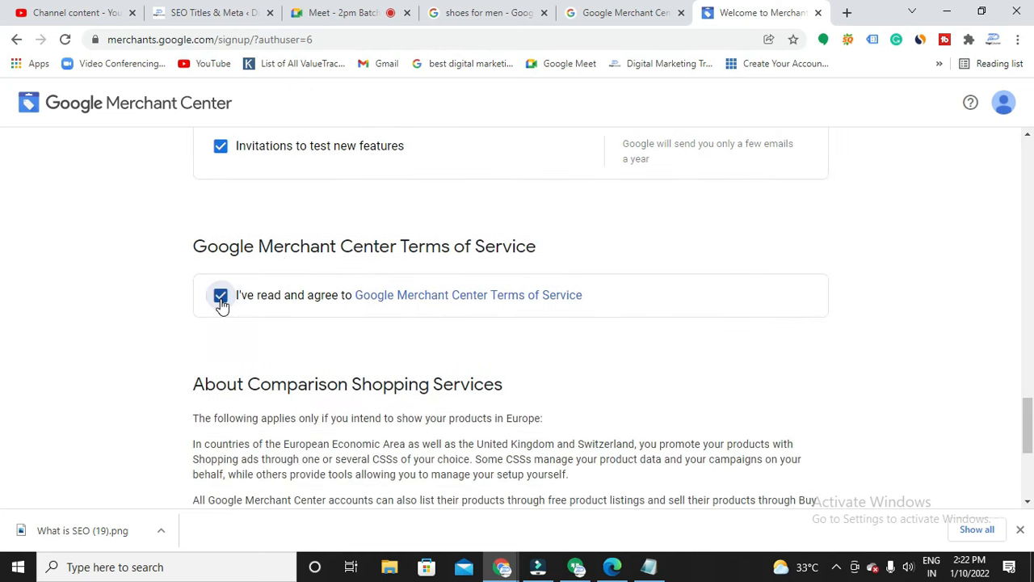
scroll(240, 316, "down", 3)
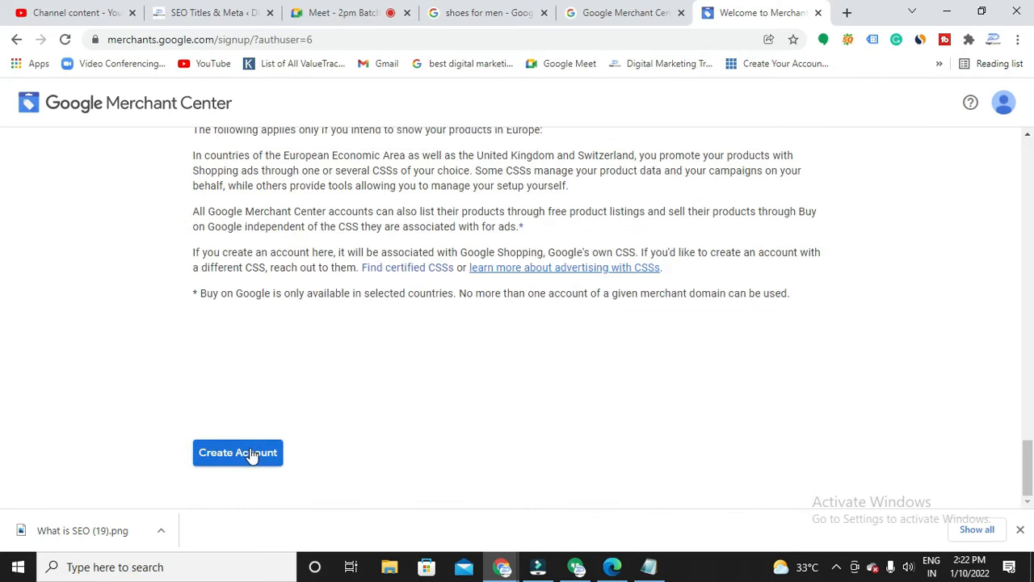
left_click(249, 451)
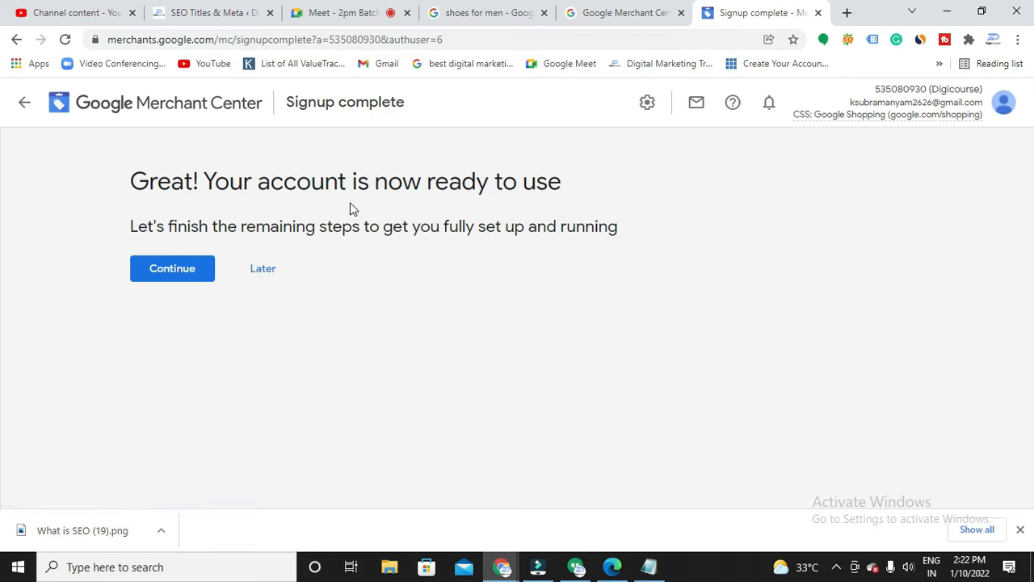
Continue past the signup-complete page and open the Add business details step
left_click(270, 277)
left_click(170, 278)
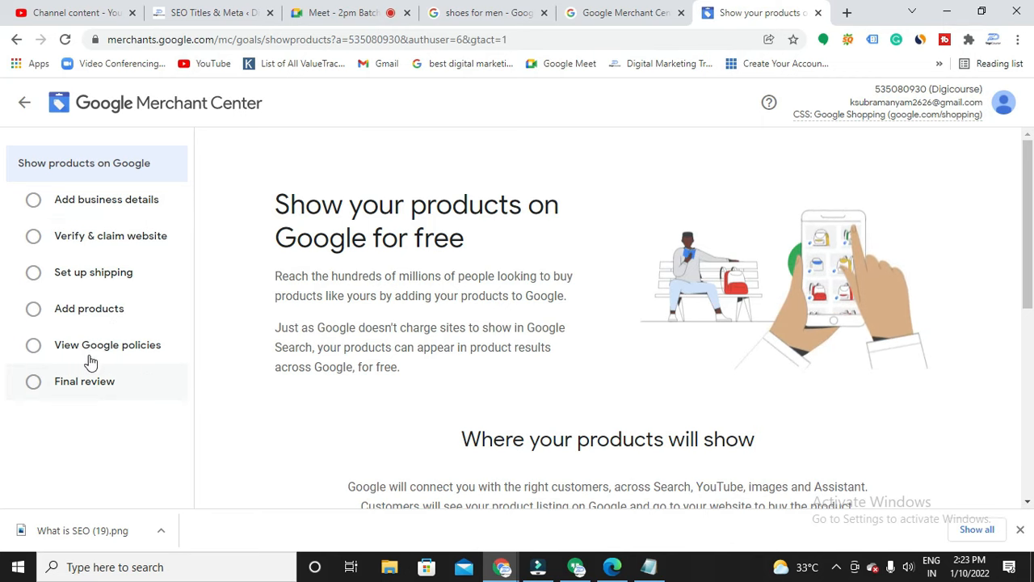
left_click(37, 208)
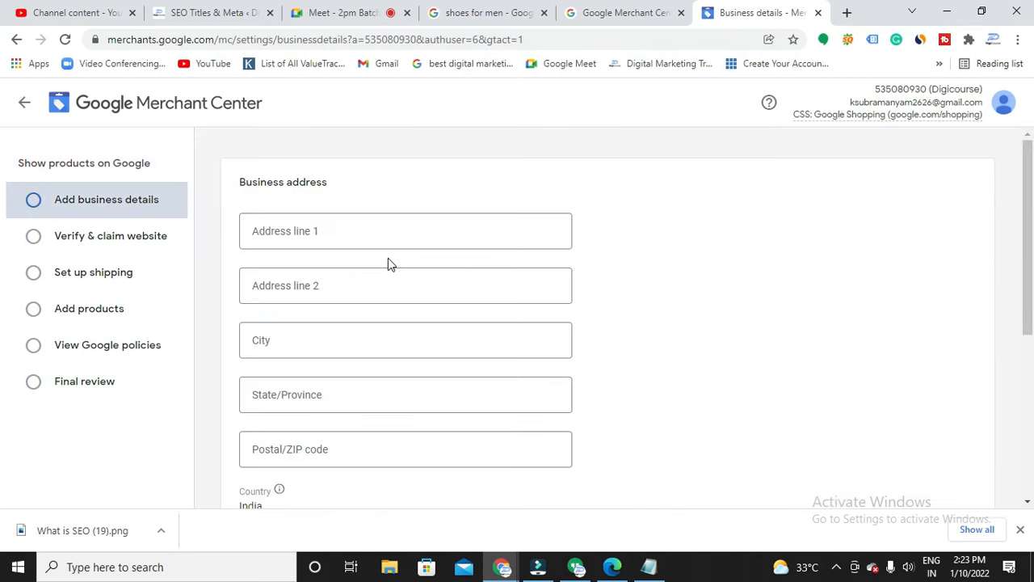
Reopen the business details form and fill the address from a saved address
left_click(138, 165)
scroll(558, 350, "down", 5)
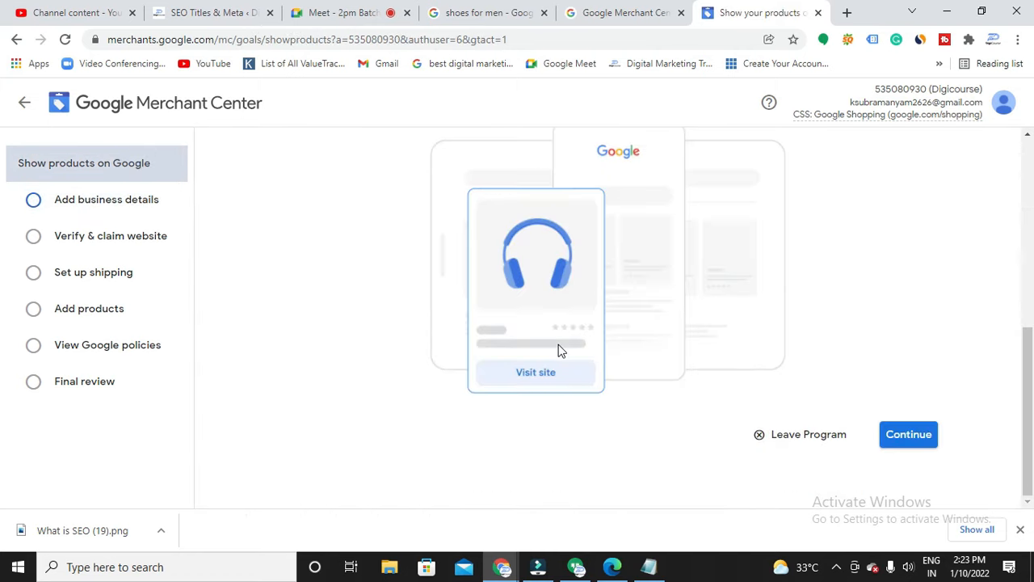
left_click(893, 438)
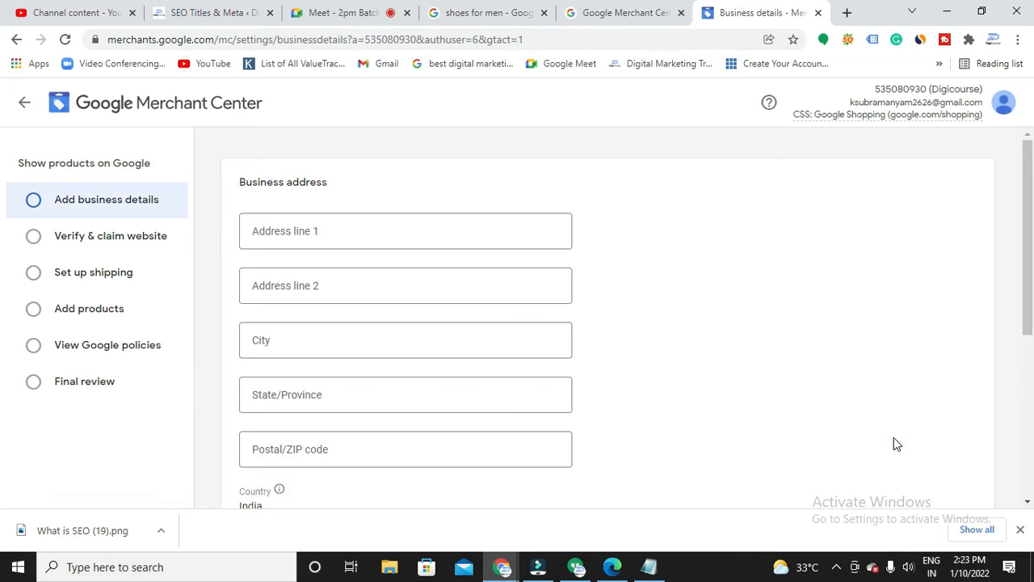
left_click(335, 232)
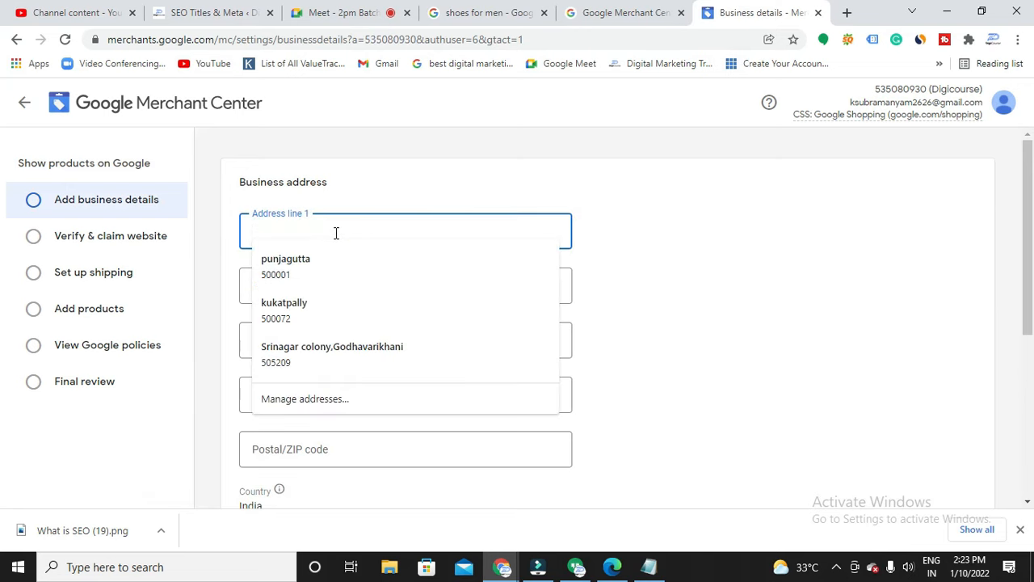
left_click(324, 267)
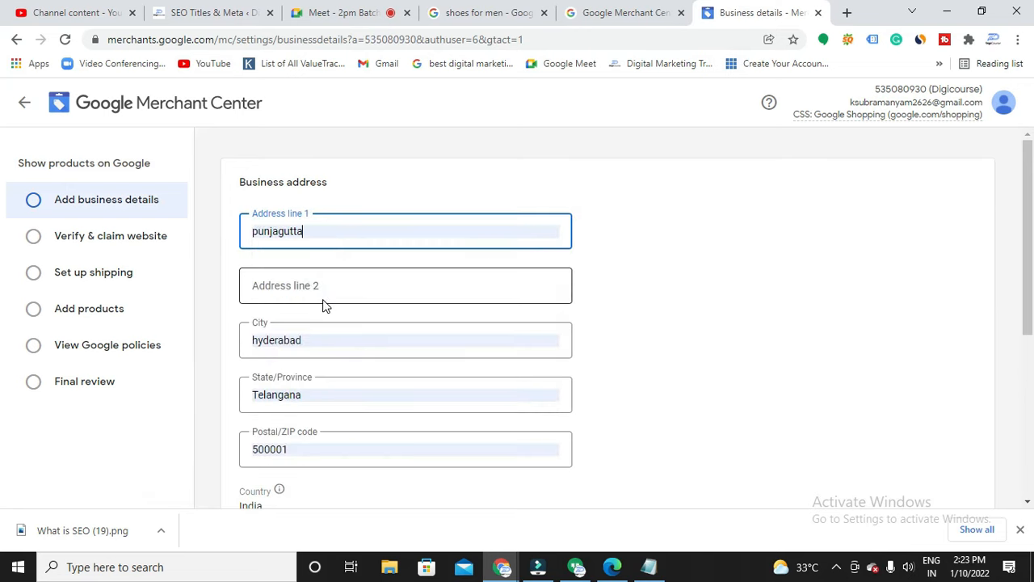
Enter the verification phone number and save it
scroll(324, 306, "down", 3)
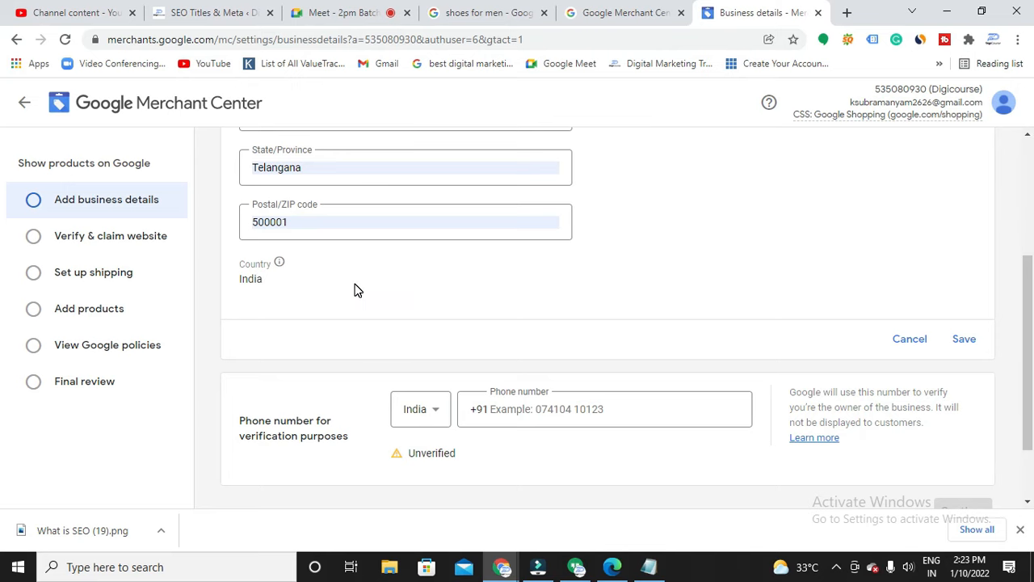
scroll(354, 289, "down", 1)
left_click(522, 334)
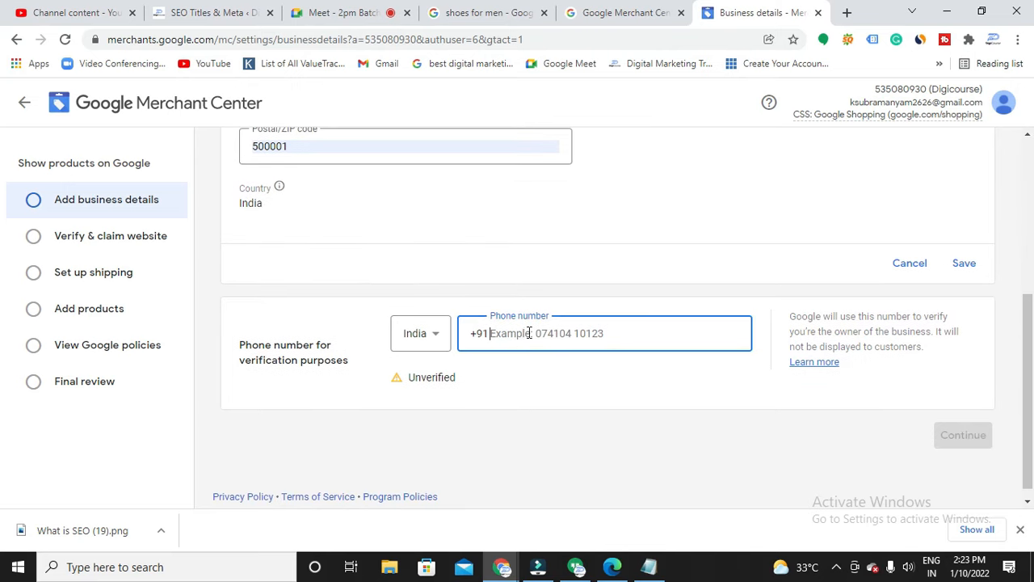
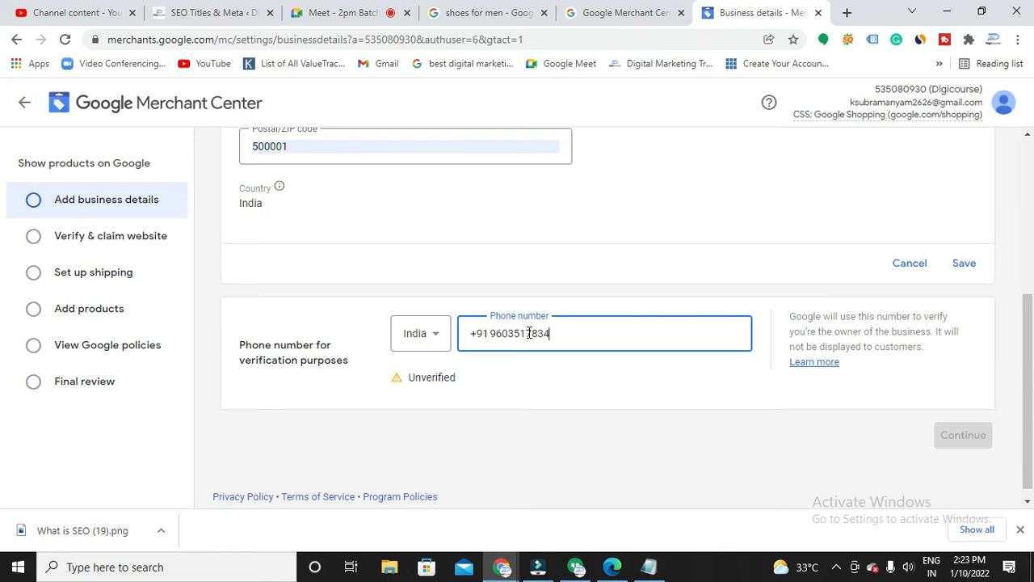
left_click(963, 266)
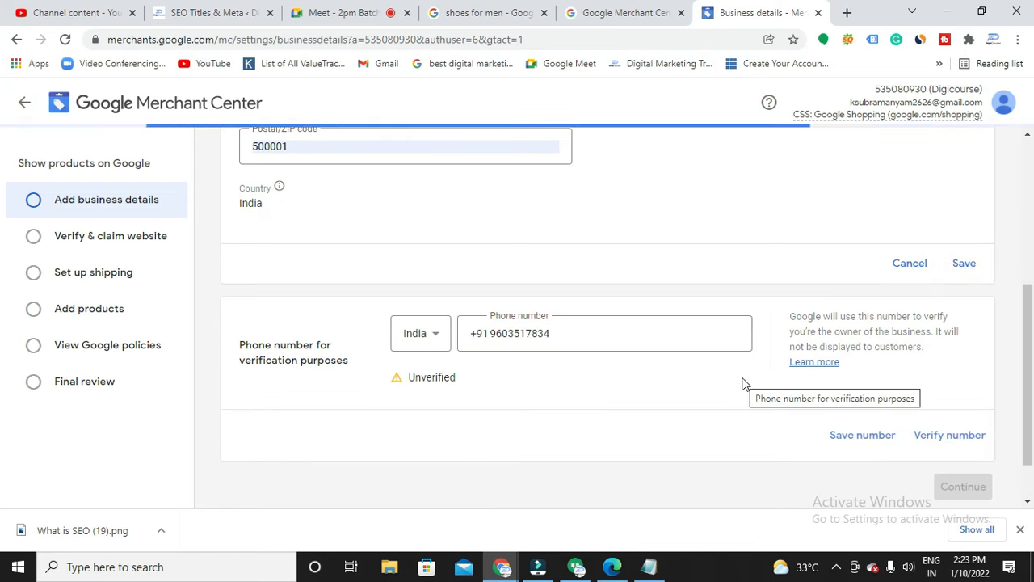
Verify the business phone number with a six-digit code received by text message
left_click(951, 450)
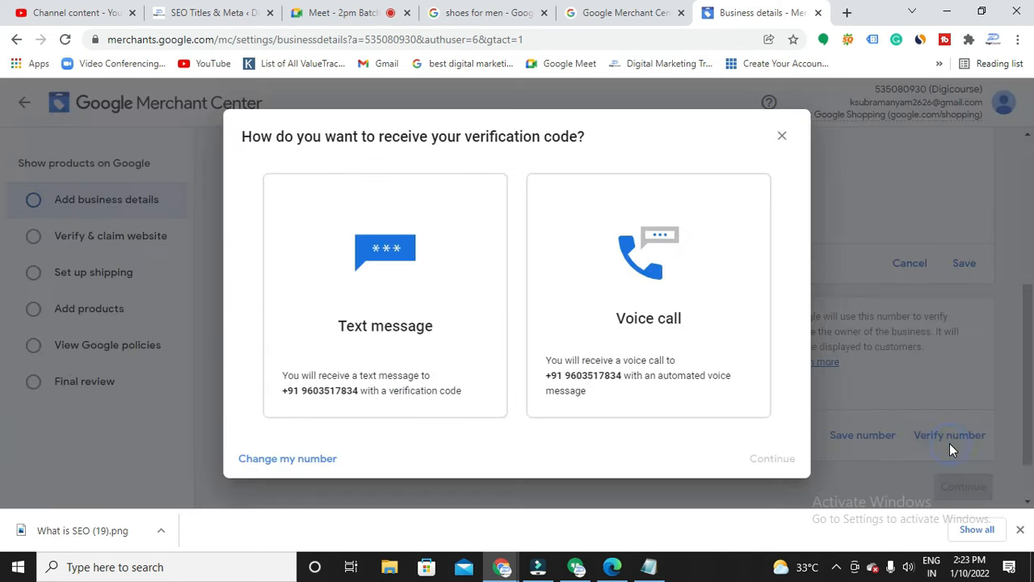
left_click(443, 338)
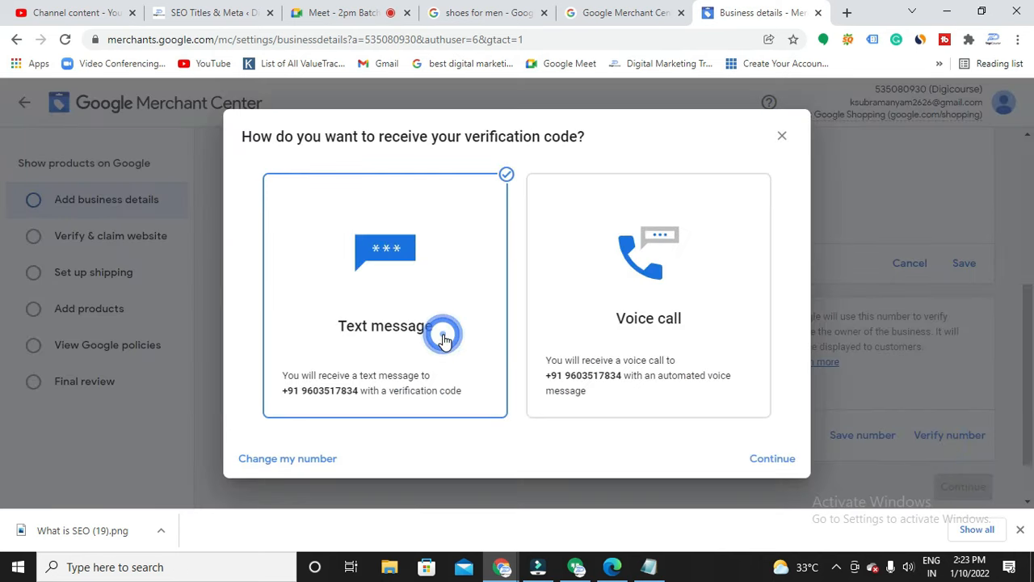
left_click(751, 460)
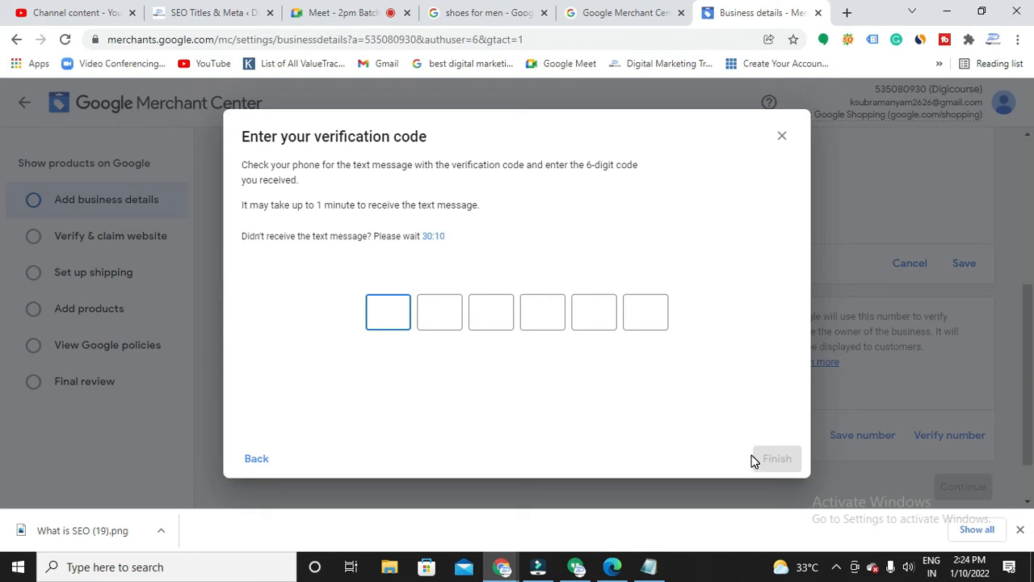
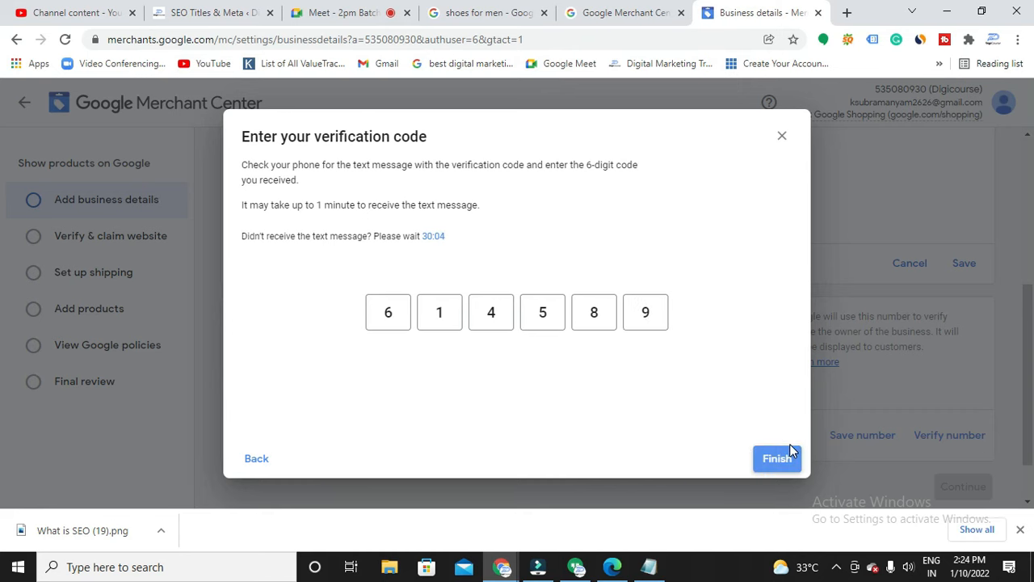
left_click(787, 457)
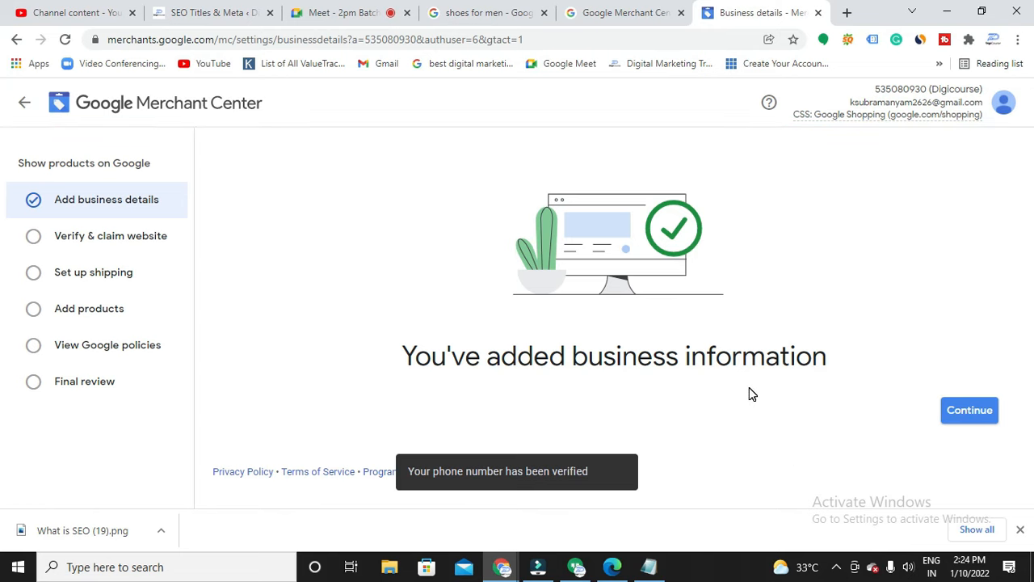
Continue past the business information confirmation to the Verify & claim website step
left_click(959, 412)
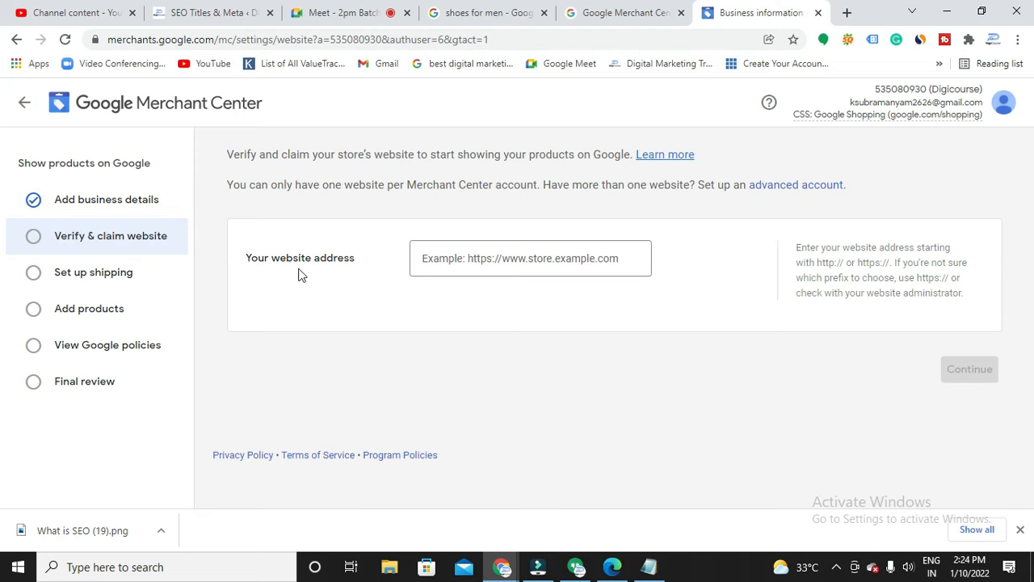
left_click(485, 258)
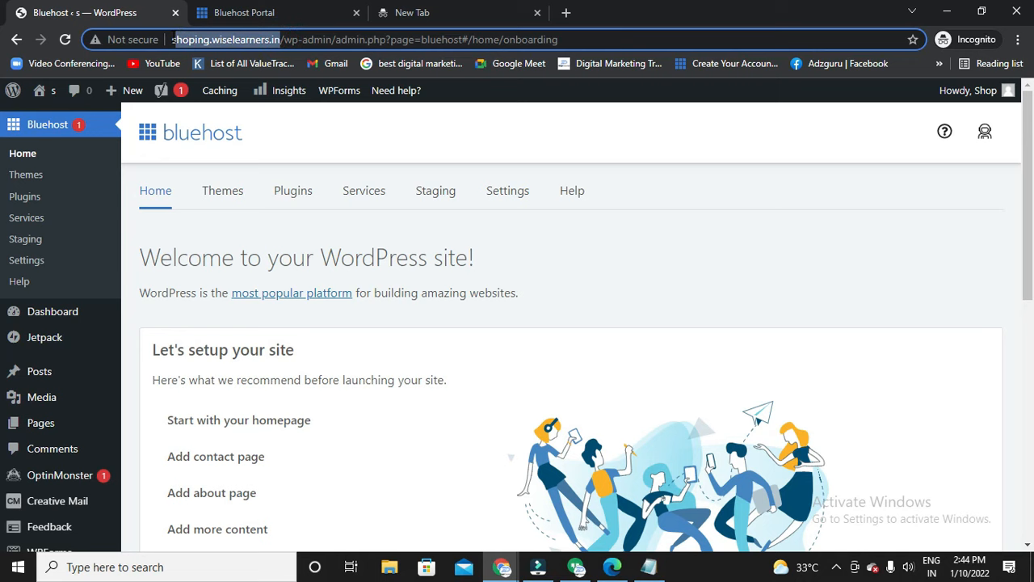
left_click_drag(172, 39, 172, 39)
key("ctrl+c")
mouse_move(502, 566)
left_click(339, 501)
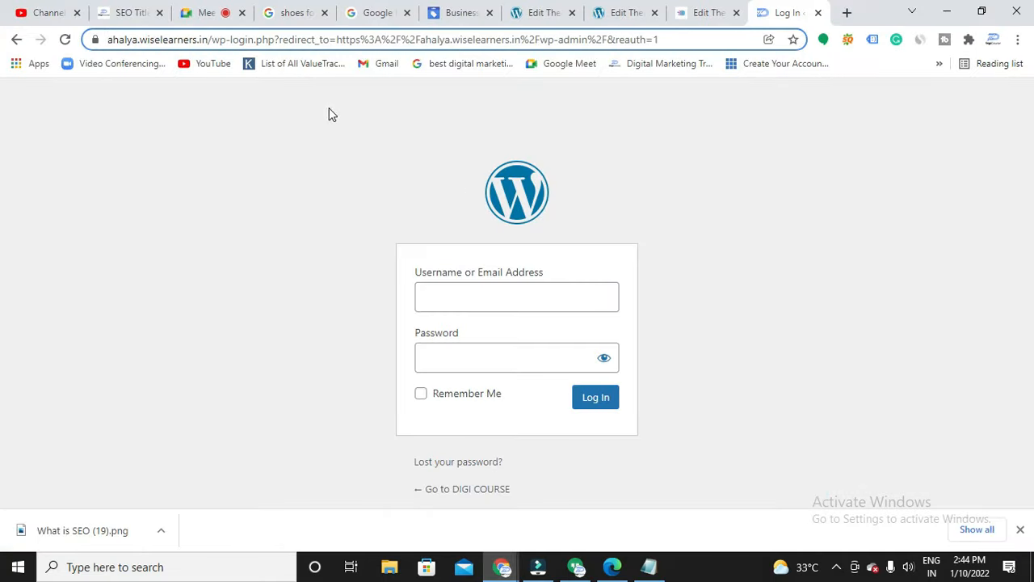
left_click(456, 12)
left_click(508, 242)
key("ctrl+v")
left_click(953, 361)
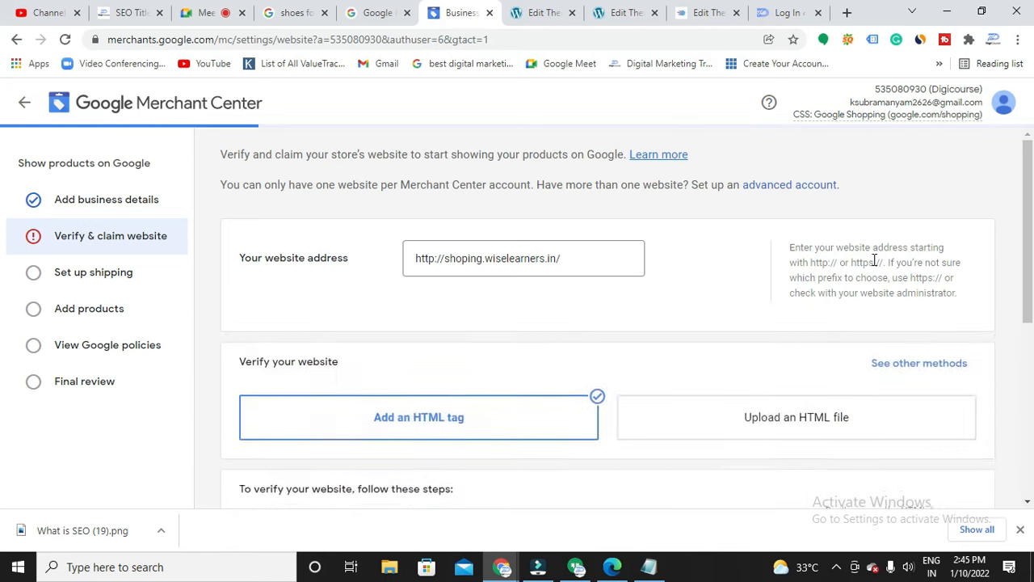
Copy the HTML verification meta tag and switch to the WordPress dashboard
scroll(442, 444, "down", 3)
scroll(454, 413, "down", 1)
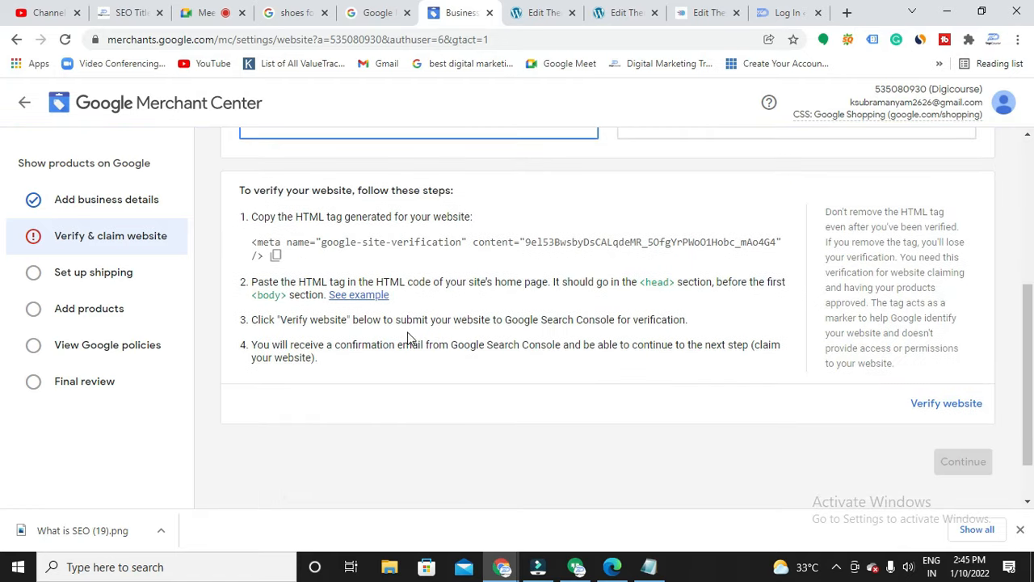
left_click(275, 257)
mouse_move(503, 563)
left_click(660, 515)
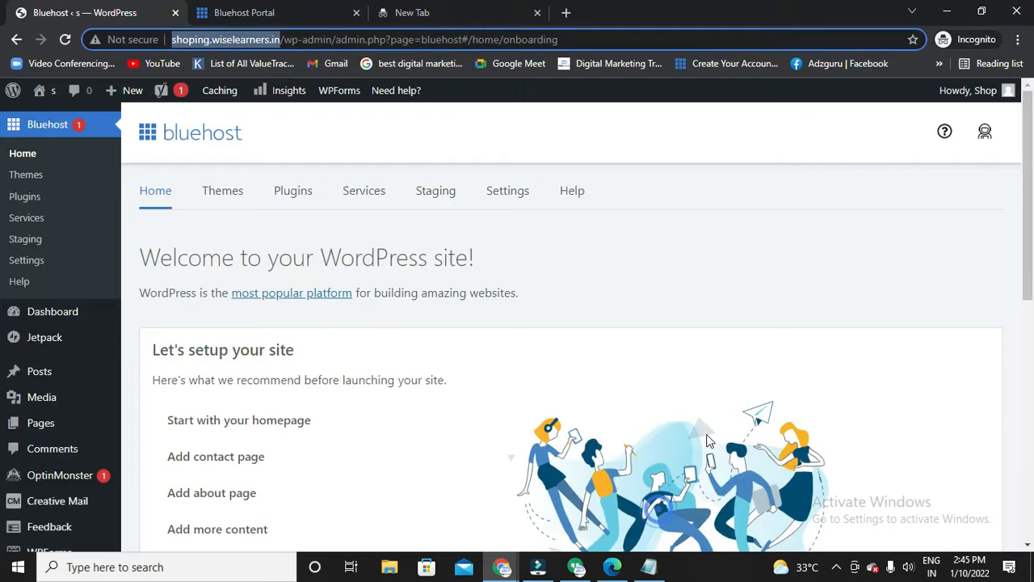
scroll(102, 415, "down", 2)
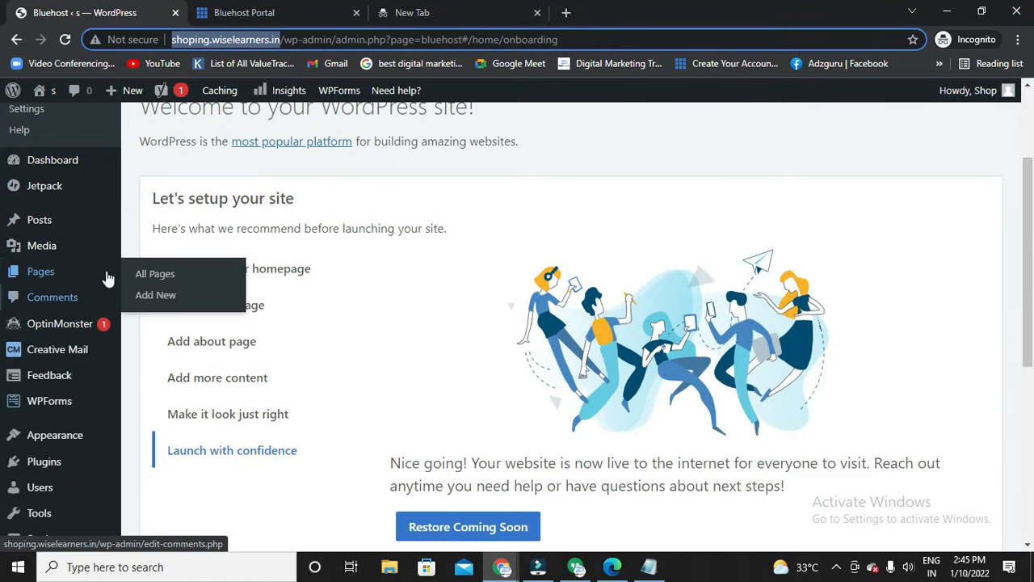
Open the theme's header.php in the WordPress Theme File Editor, accepting the warning
scroll(73, 412, "down", 1)
mouse_move(76, 365)
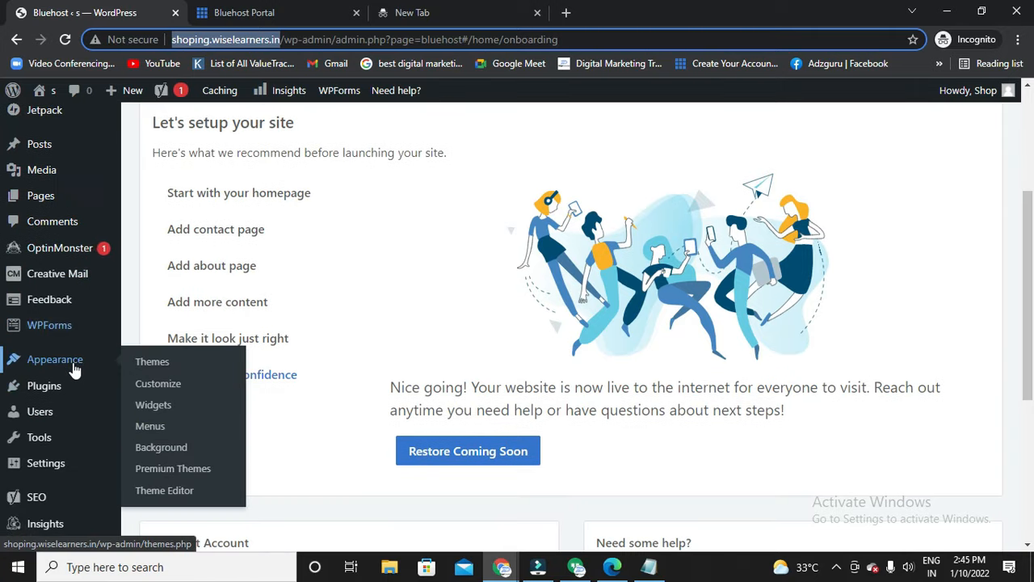
left_click(159, 492)
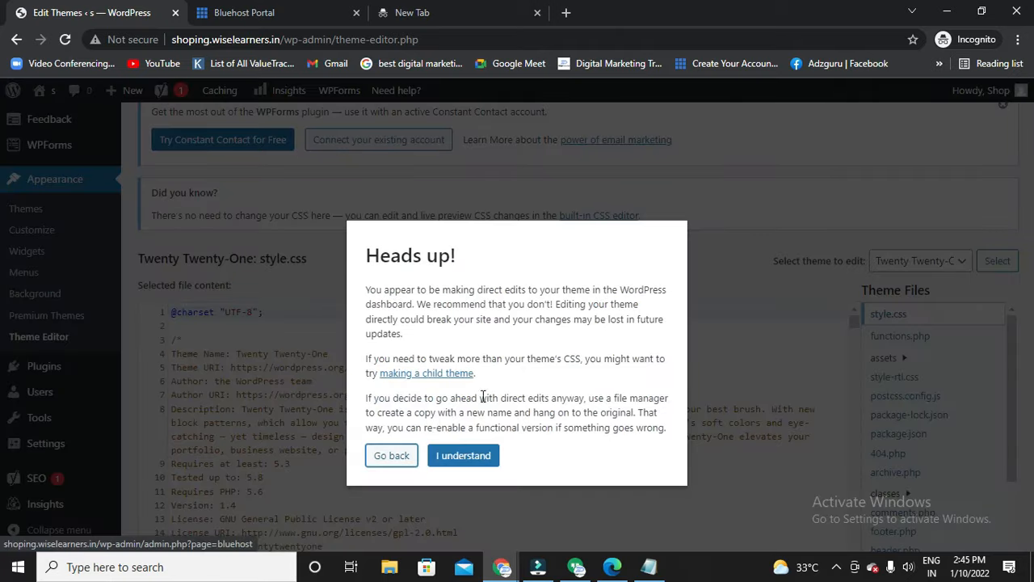
left_click(461, 454)
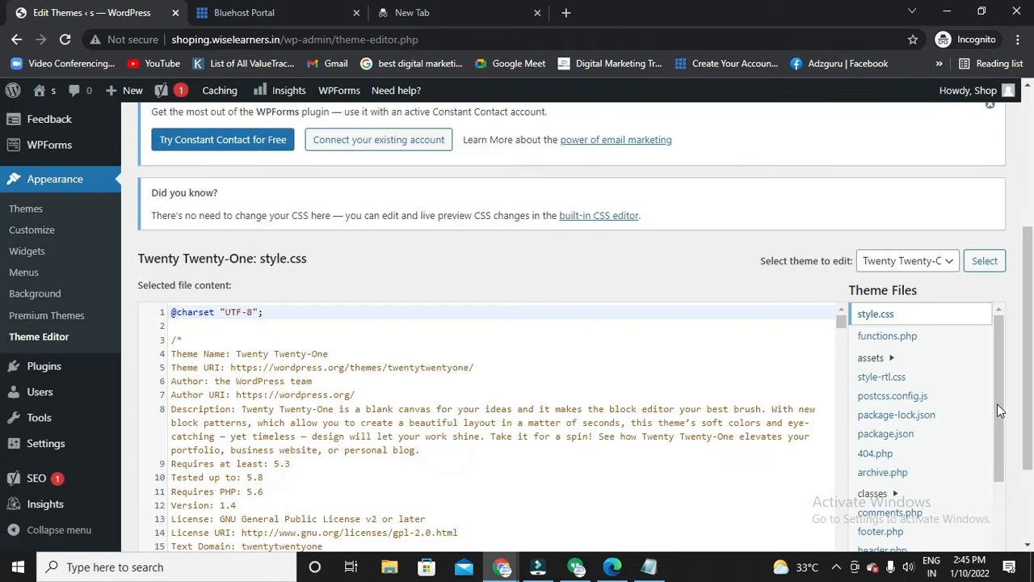
scroll(883, 412, "down", 3)
scroll(883, 412, "down", 2)
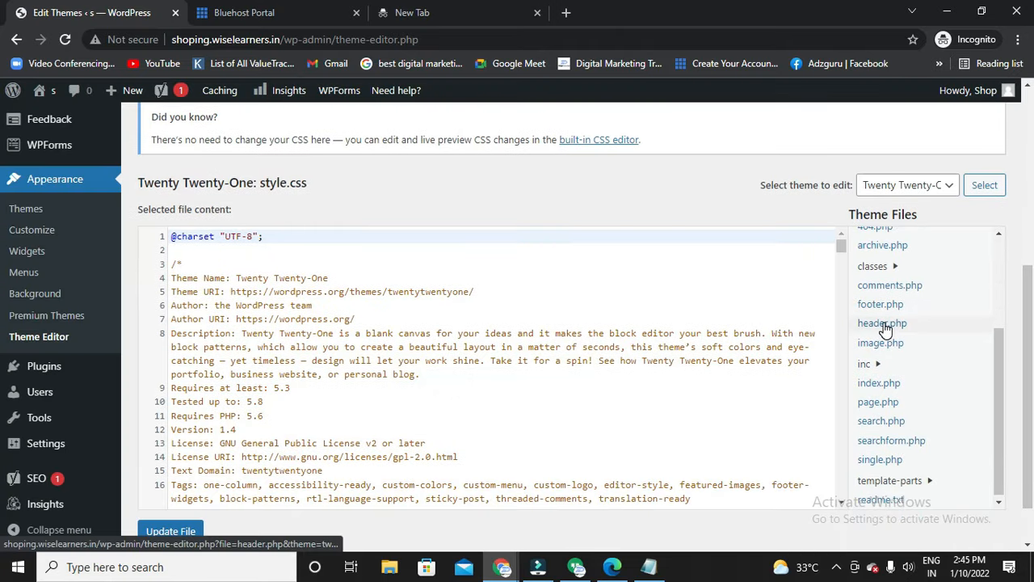
left_click(886, 327)
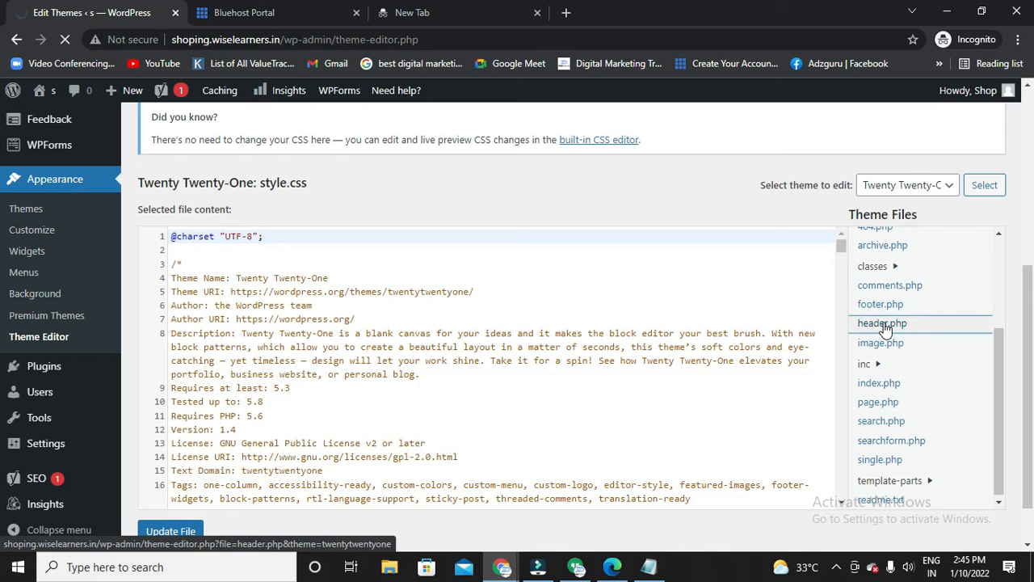
Paste the verification meta tag on a new line after wp_head and save header.php
scroll(328, 310, "down", 7)
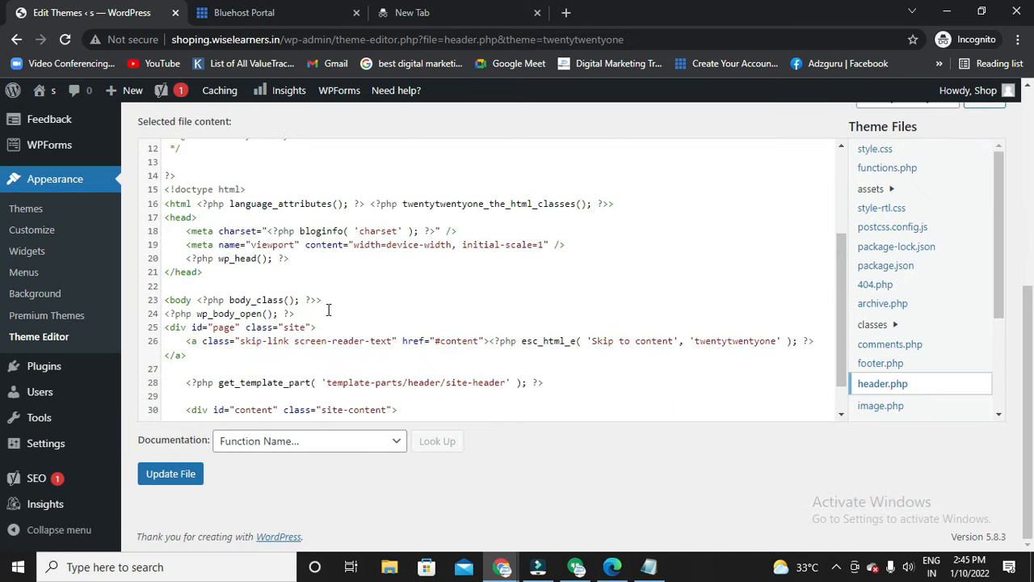
left_click(297, 263)
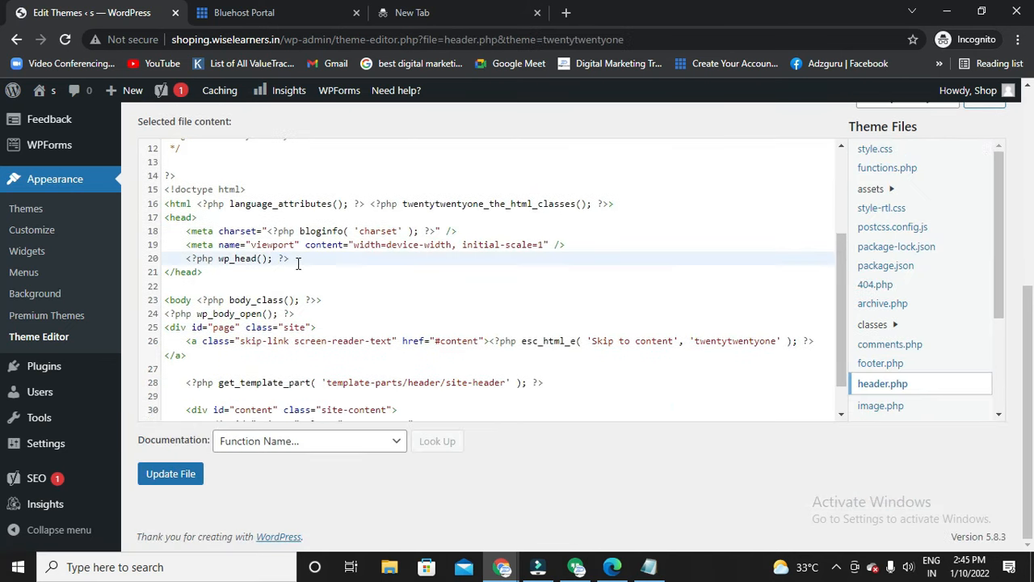
key("Return")
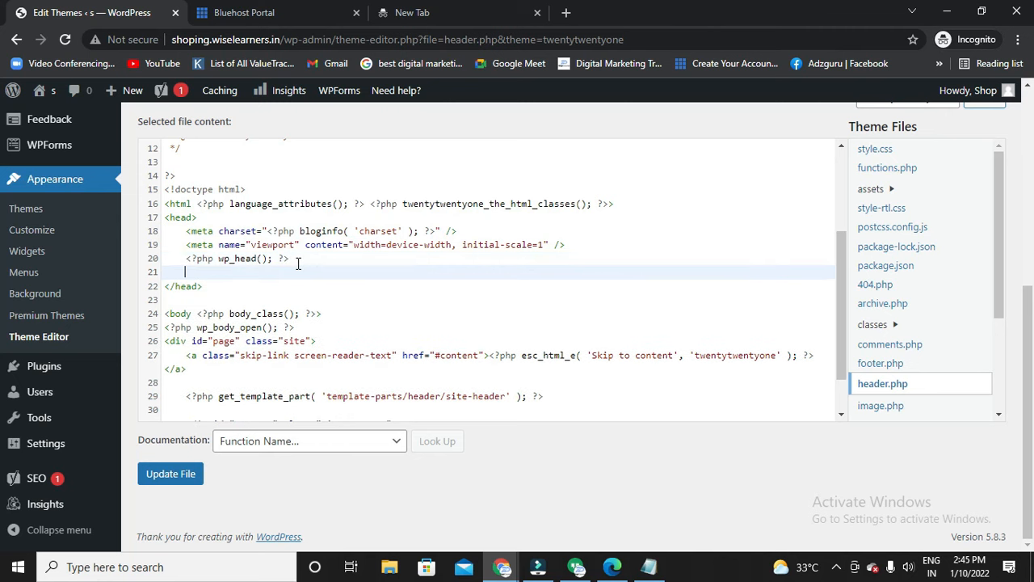
key("ctrl+v")
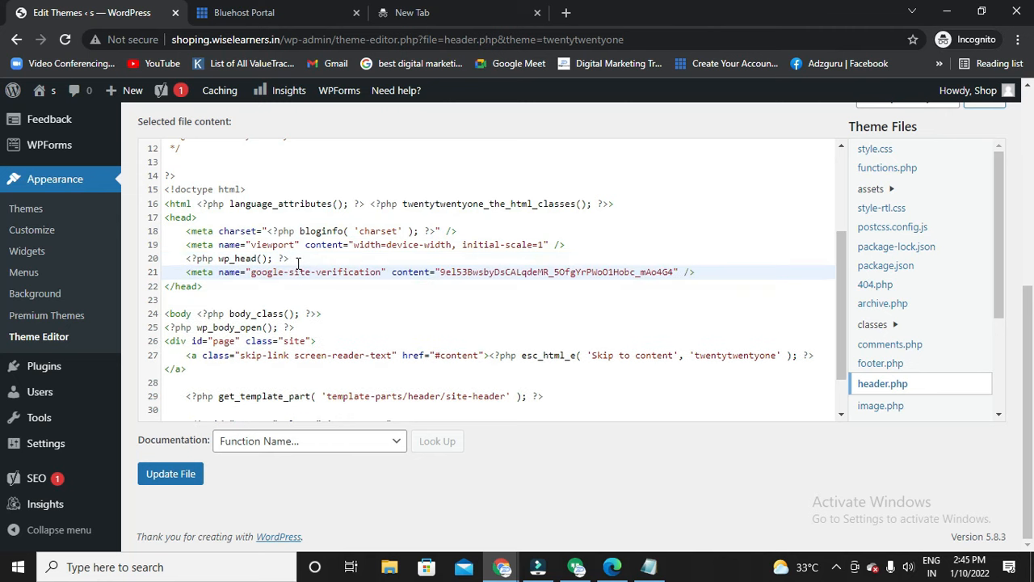
left_click(172, 475)
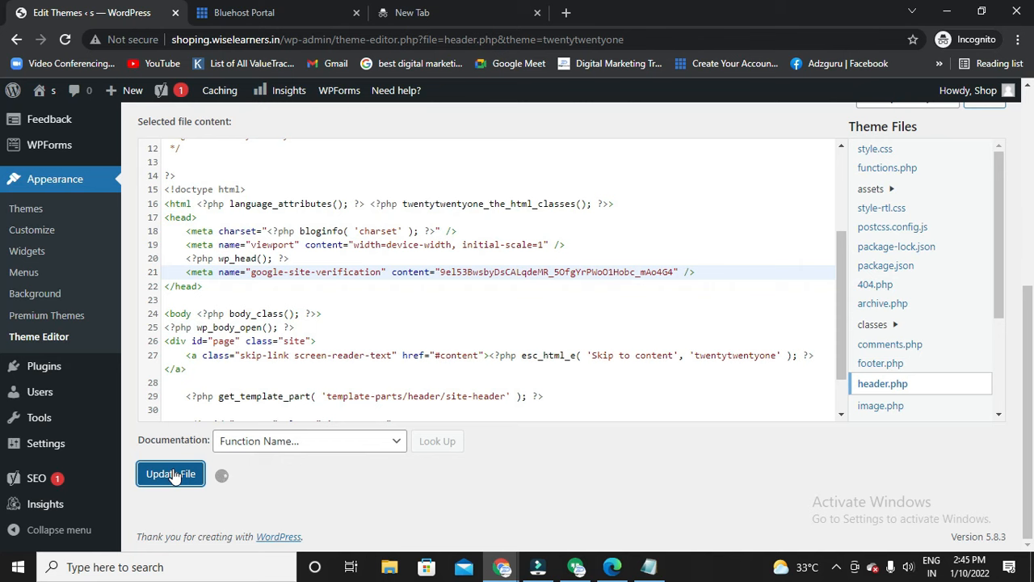
mouse_move(502, 567)
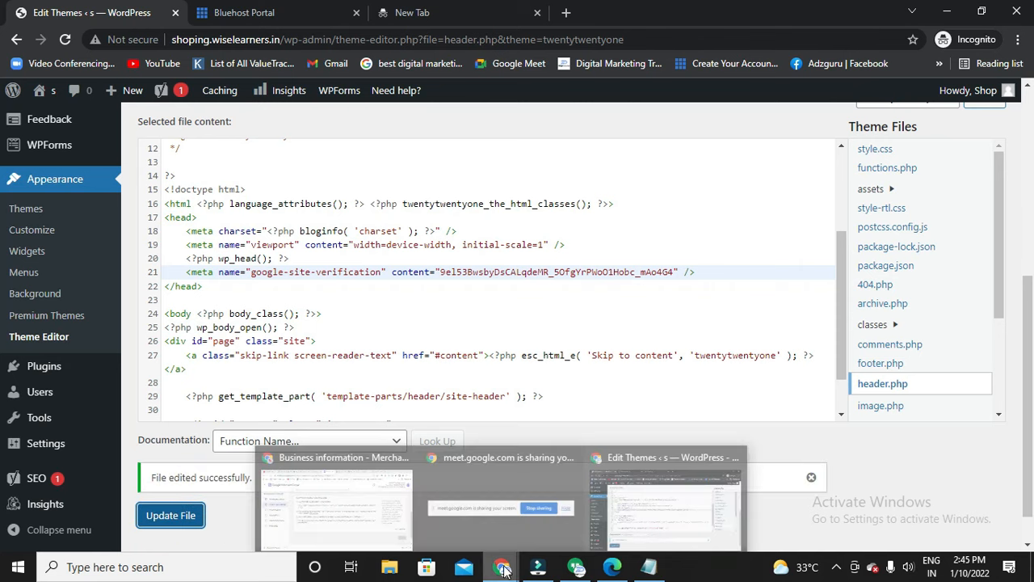
left_click(404, 526)
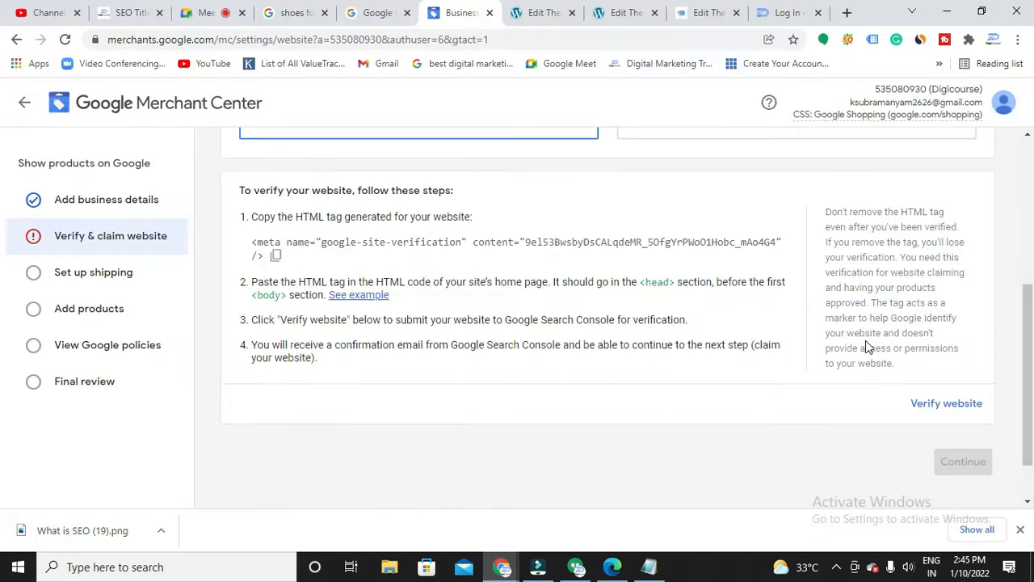
left_click(932, 406)
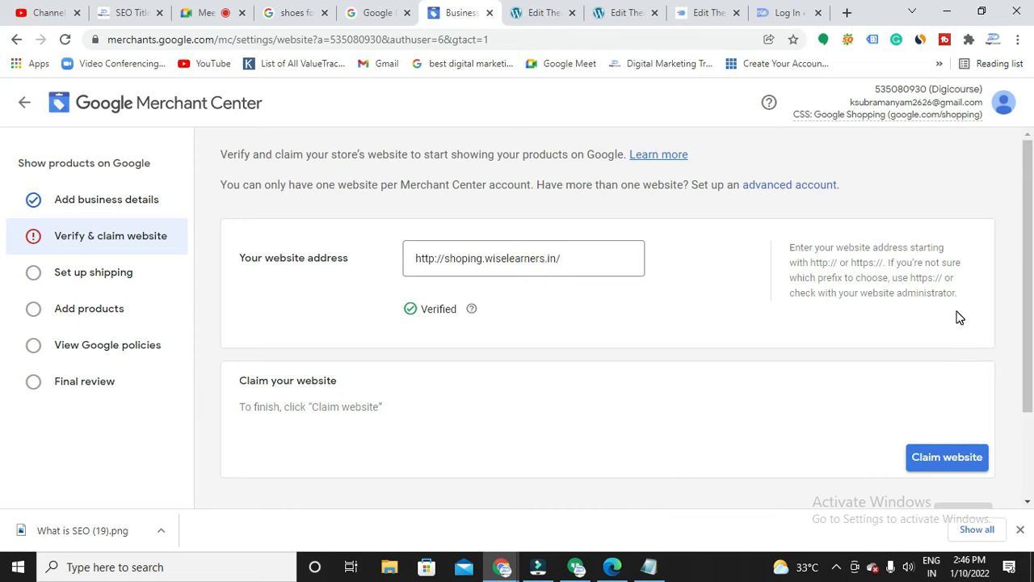
left_click(942, 458)
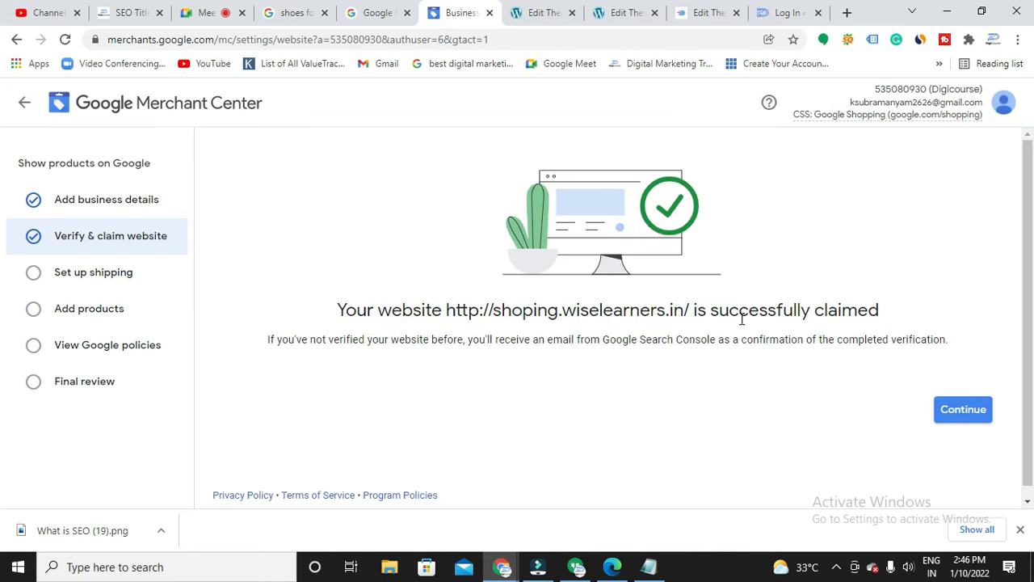
Create an India shipping service with 1–7 day handling and 3–4 day transit times
left_click(954, 410)
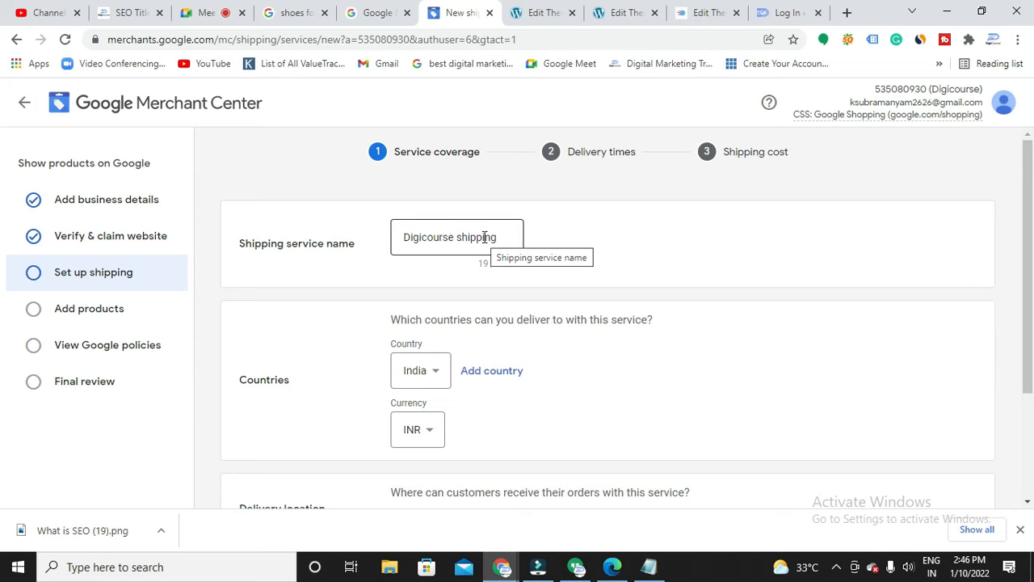
scroll(483, 243, "down", 2)
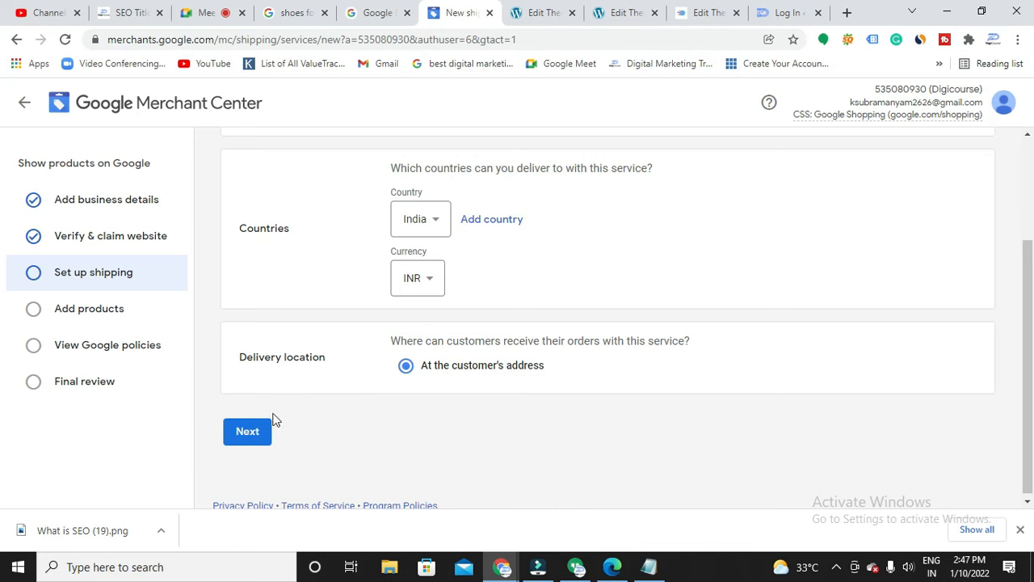
left_click(244, 432)
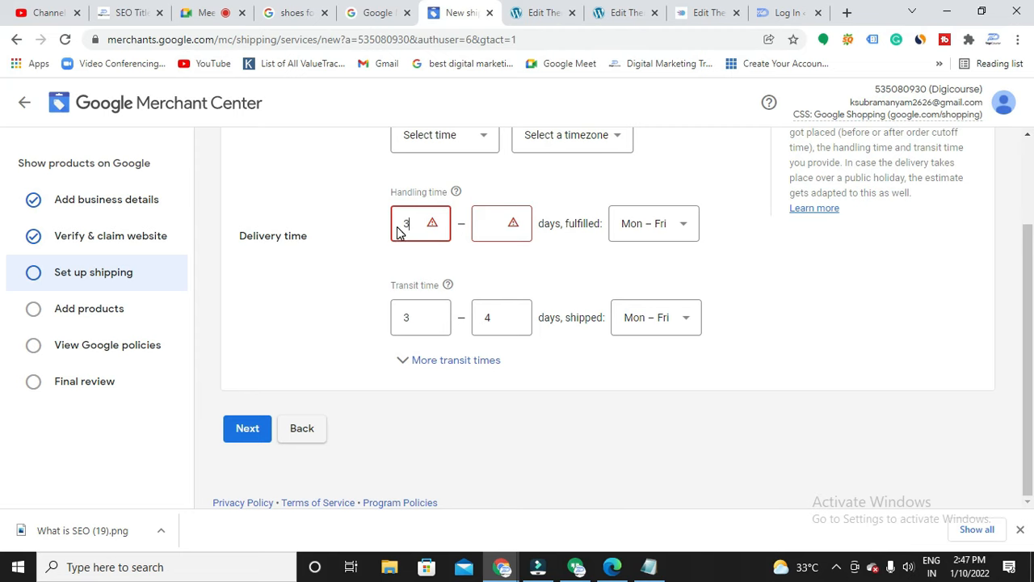
key("BackSpace")
type("1")
left_click(505, 224)
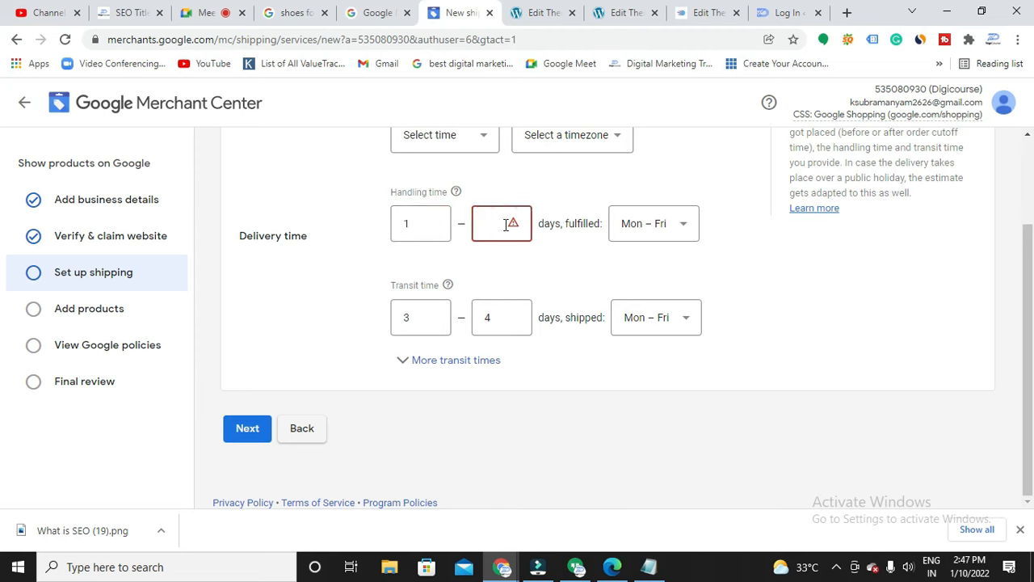
left_click(751, 287)
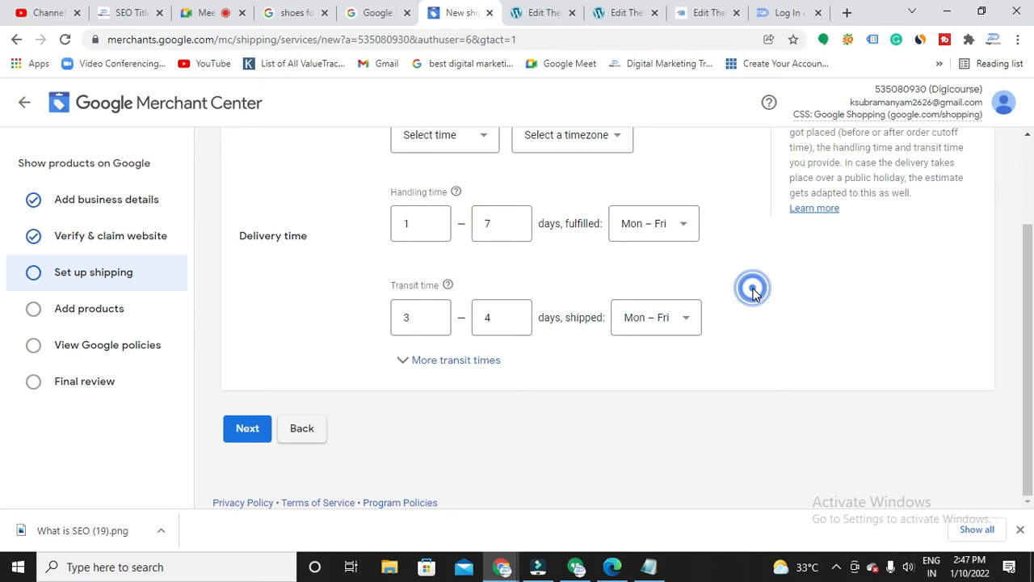
left_click(254, 435)
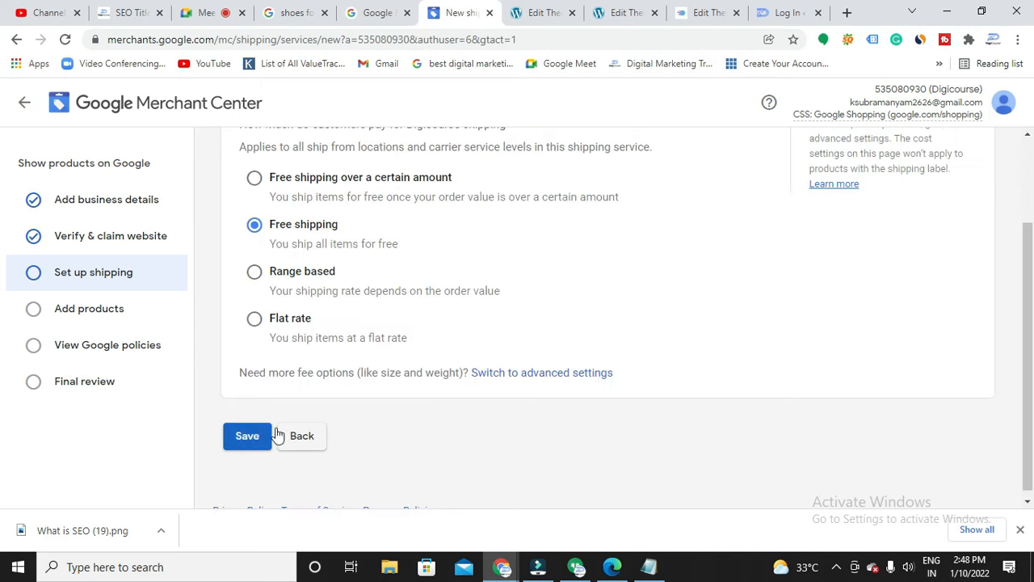
Set a flat ₹60 shipping rate for all orders, save the service, and continue to Add products
scroll(364, 370, "up", 2)
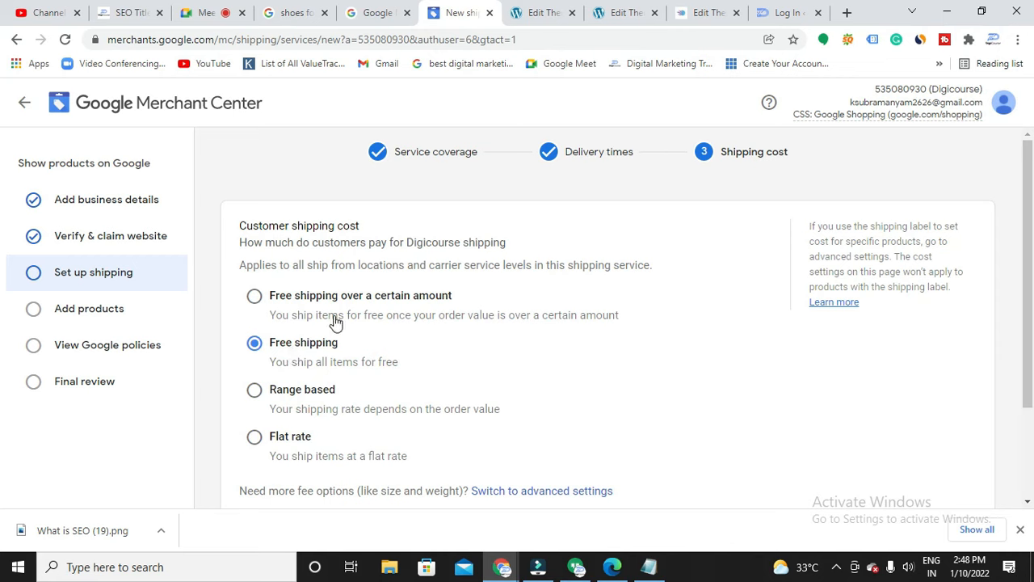
left_click(254, 437)
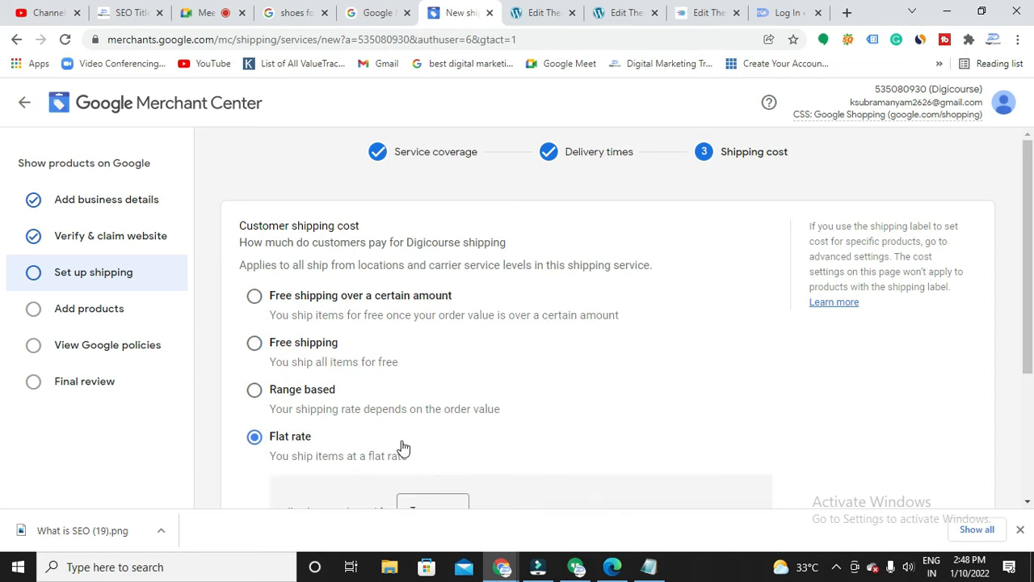
scroll(402, 446, "down", 2)
left_click(439, 363)
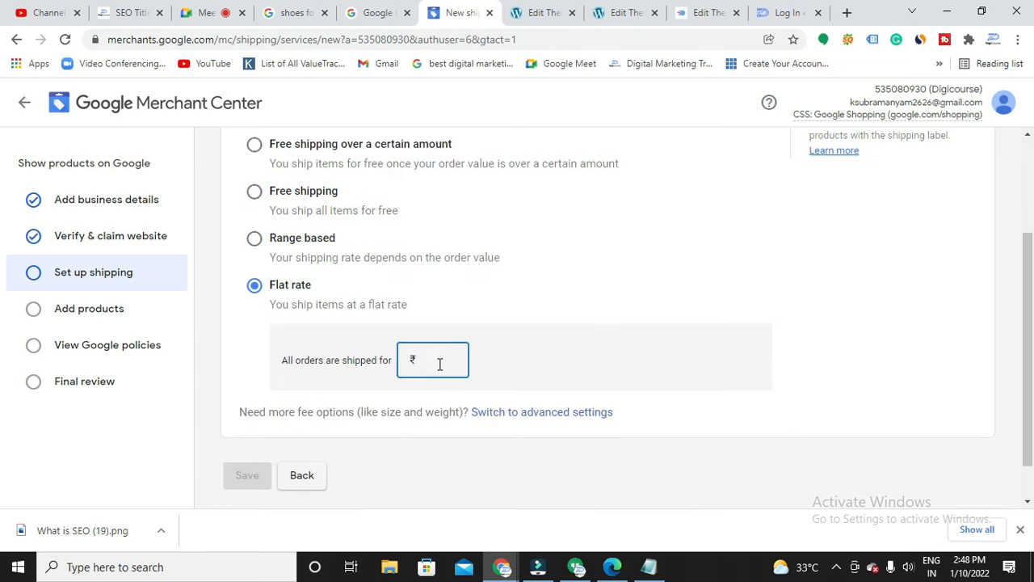
type("6")
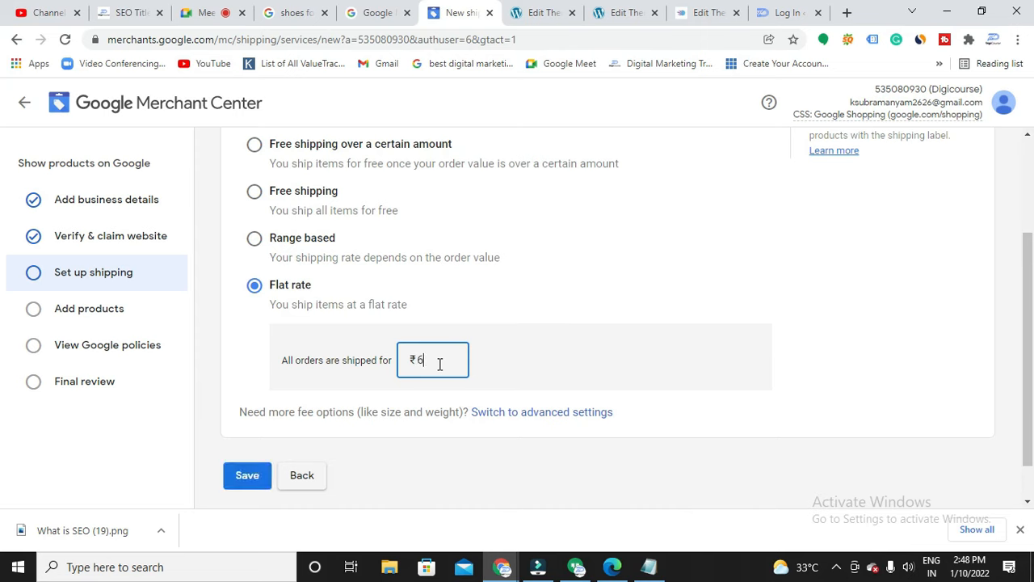
type("0")
left_click(245, 474)
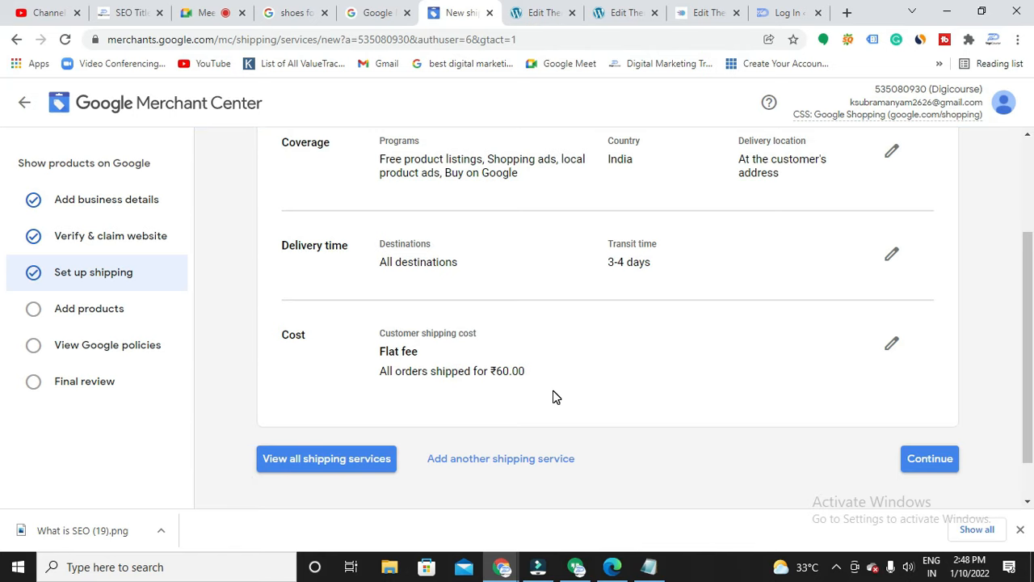
left_click(938, 467)
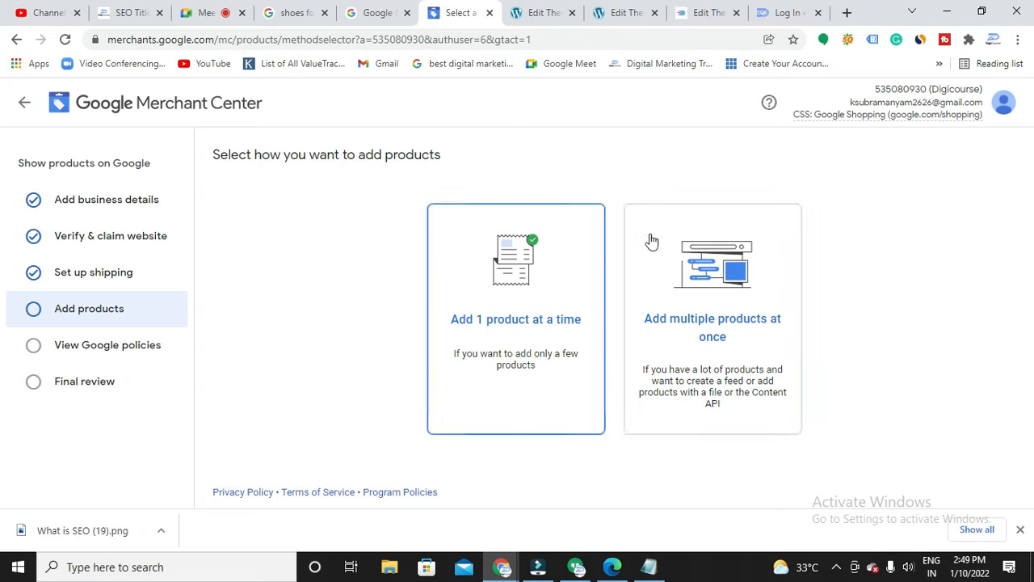
Choose to add multiple products at once with English as the feed language
left_click(723, 360)
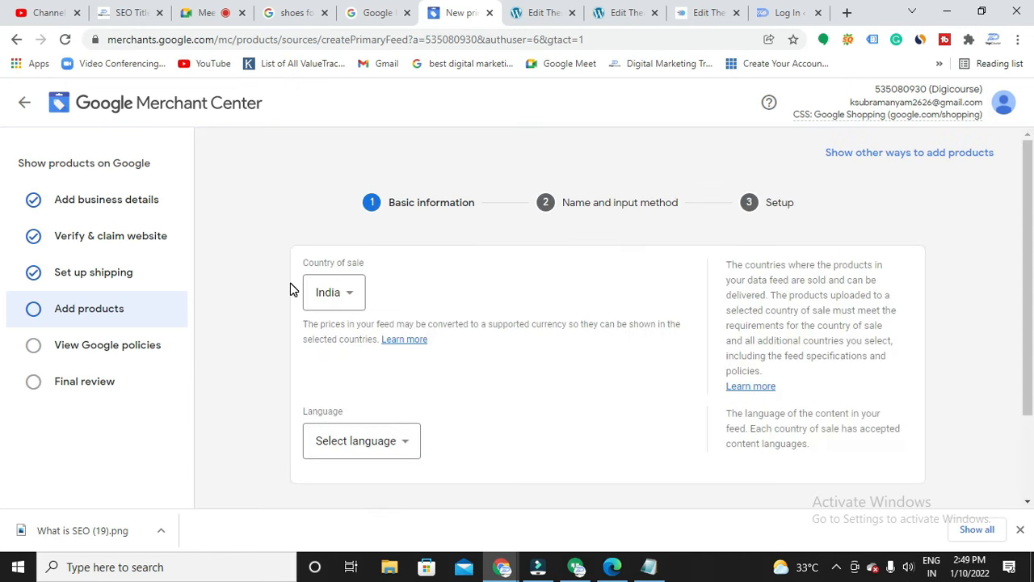
scroll(344, 358, "down", 1)
left_click(415, 367)
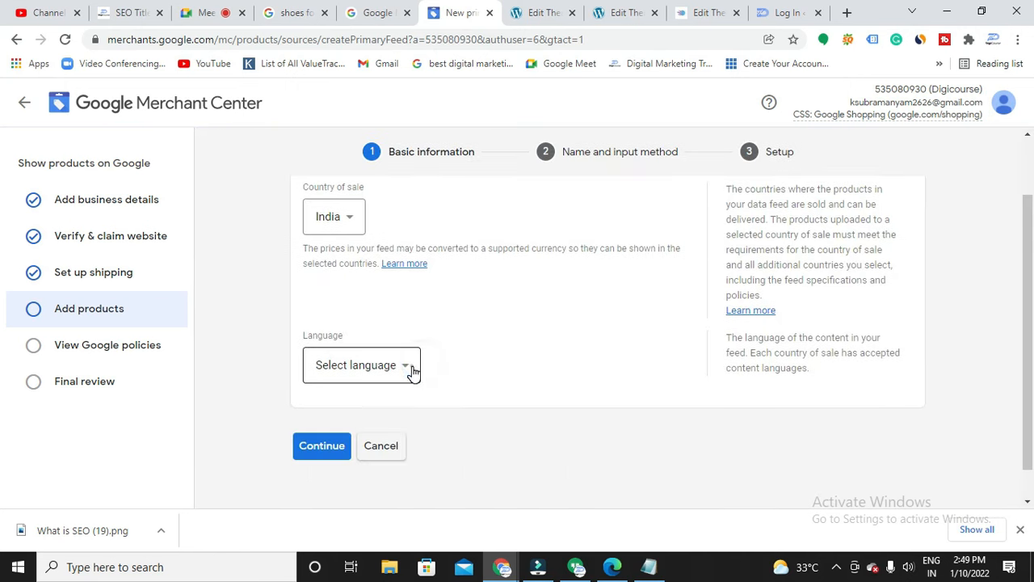
left_click(360, 110)
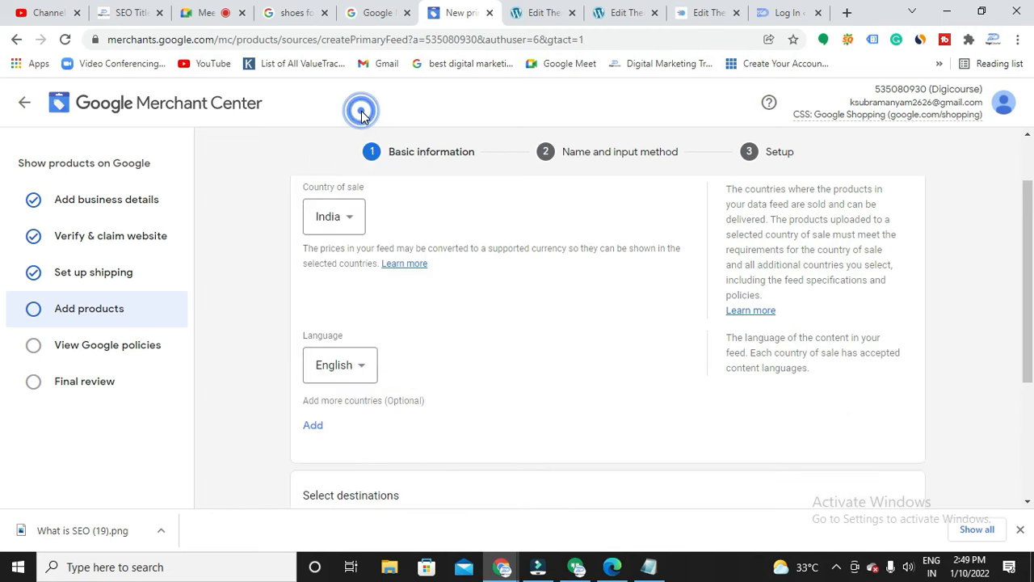
scroll(397, 392, "down", 2)
scroll(400, 405, "down", 1)
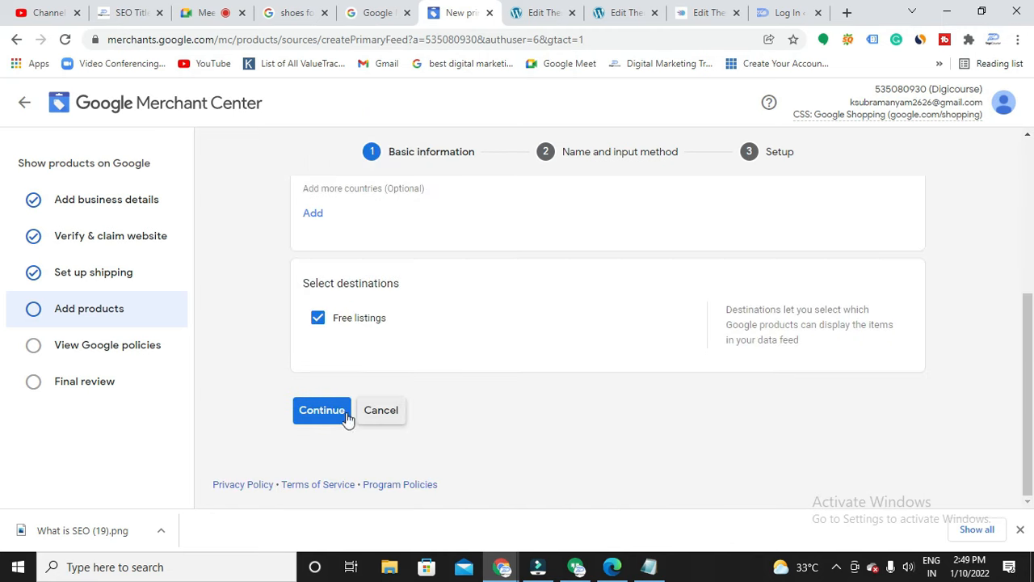
left_click(320, 414)
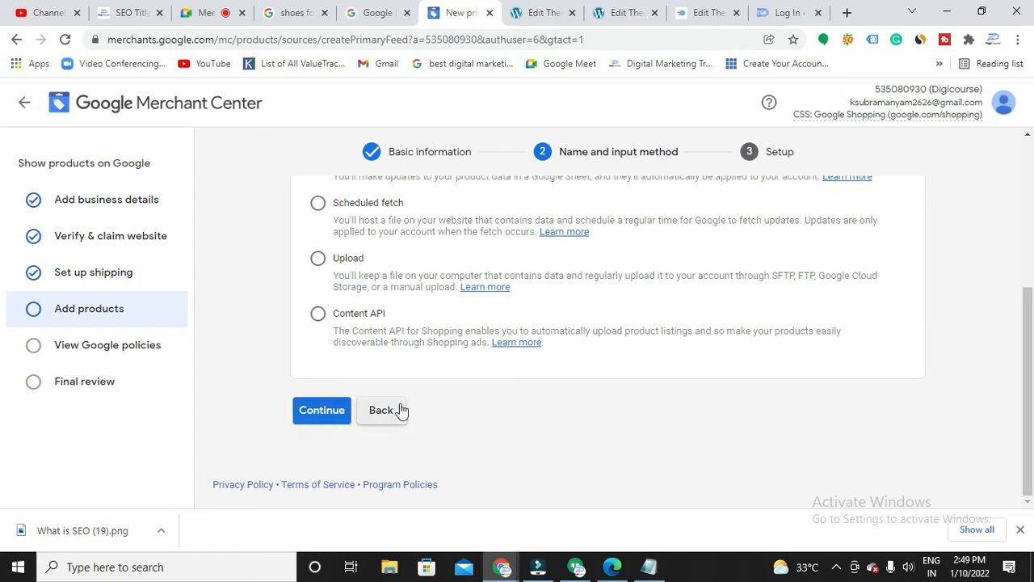
Name the primary feed 'Shop', checking the saved notes for the name
scroll(403, 411, "up", 4)
left_click(384, 349)
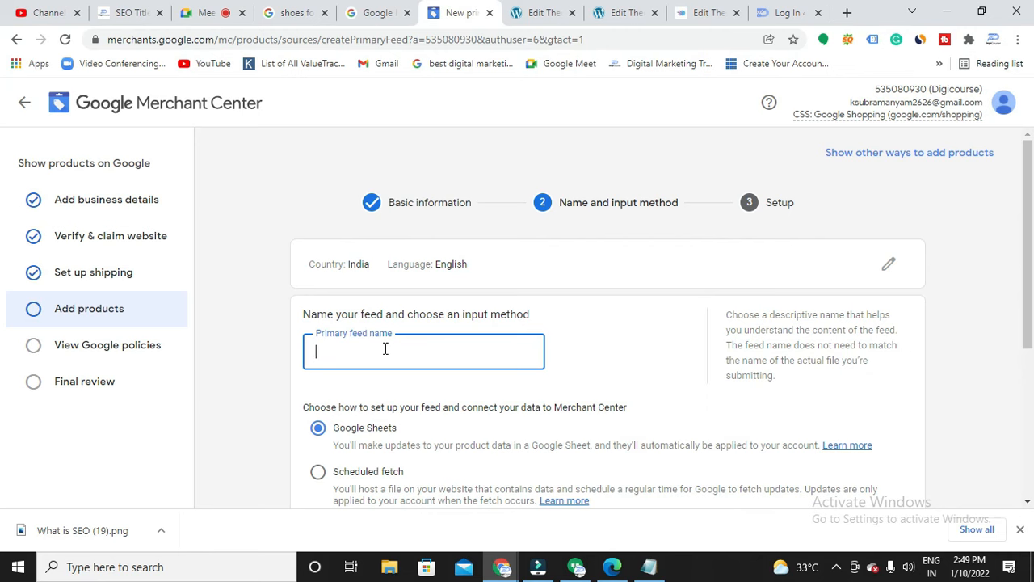
mouse_move(644, 574)
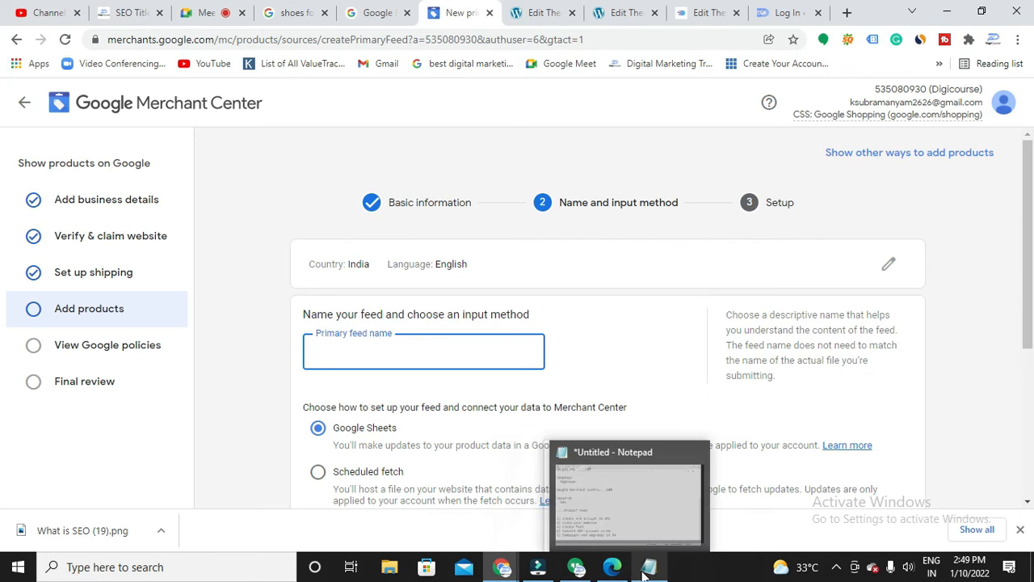
left_click(627, 495)
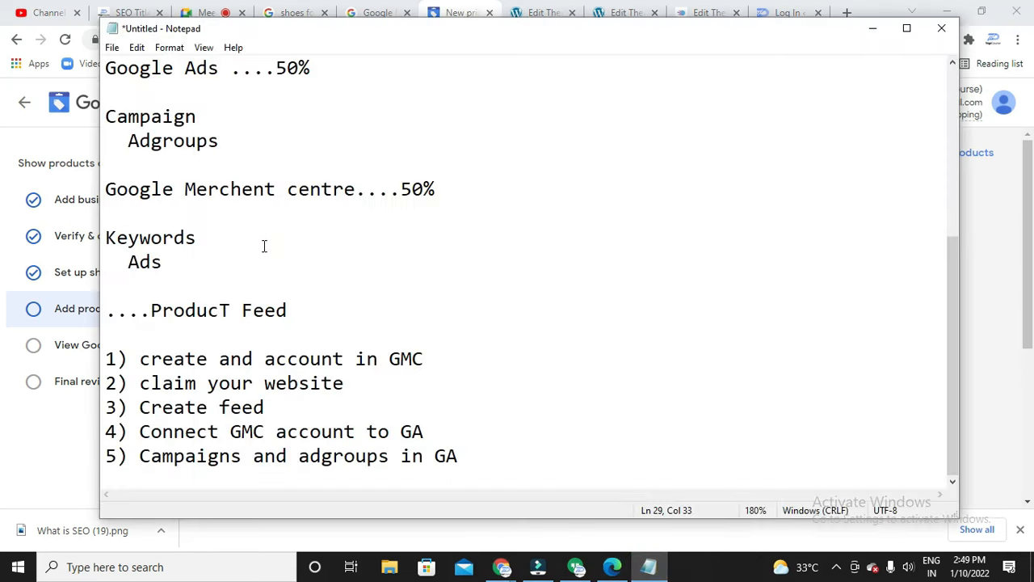
left_click(873, 28)
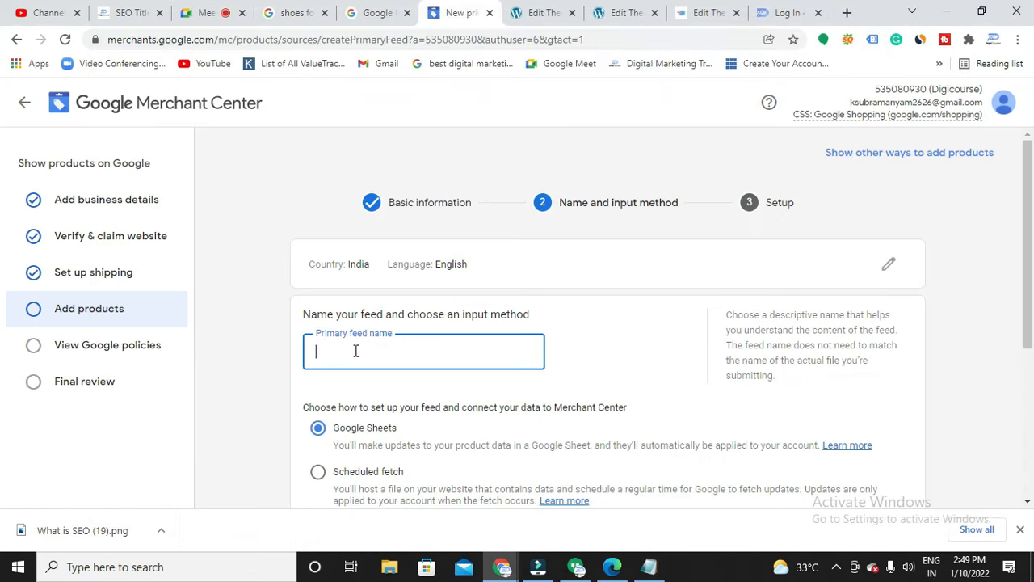
type("Sho")
type("p")
scroll(356, 352, "down", 1)
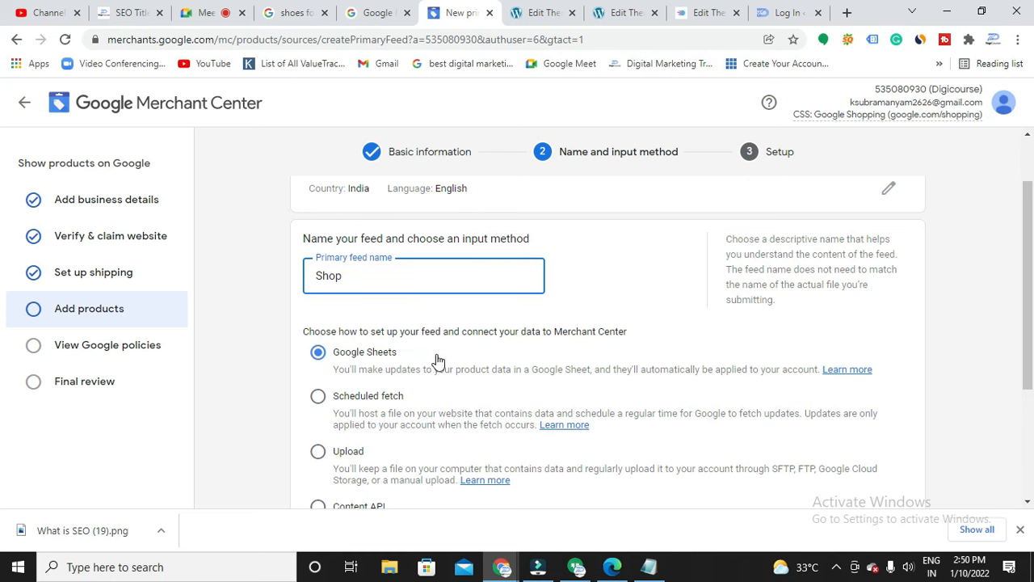
scroll(437, 362, "down", 1)
Grant Sheets and Drive access and create the Shop feed from a new template spreadsheet
scroll(435, 362, "down", 1)
left_click(322, 451)
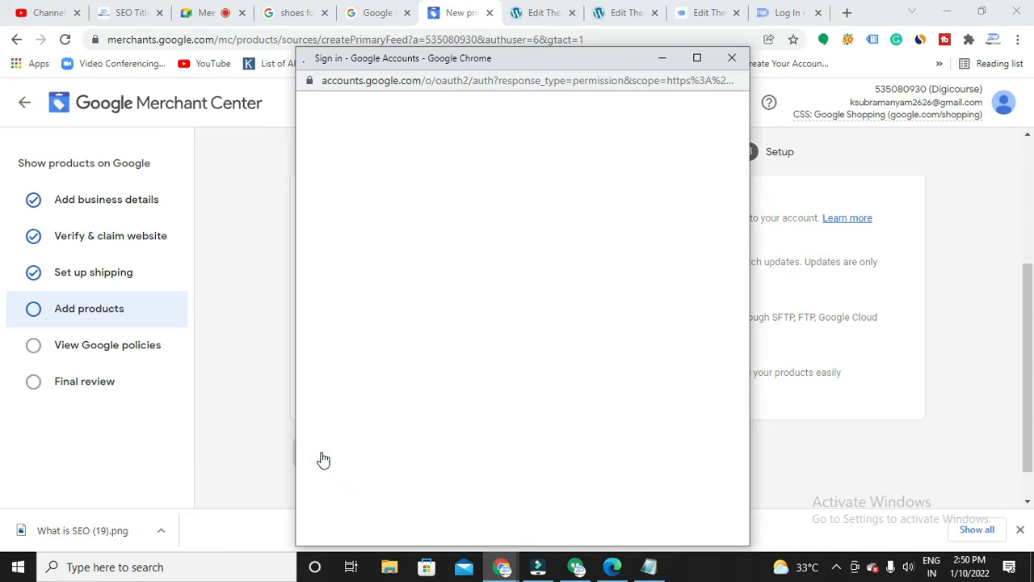
scroll(387, 465, "down", 2)
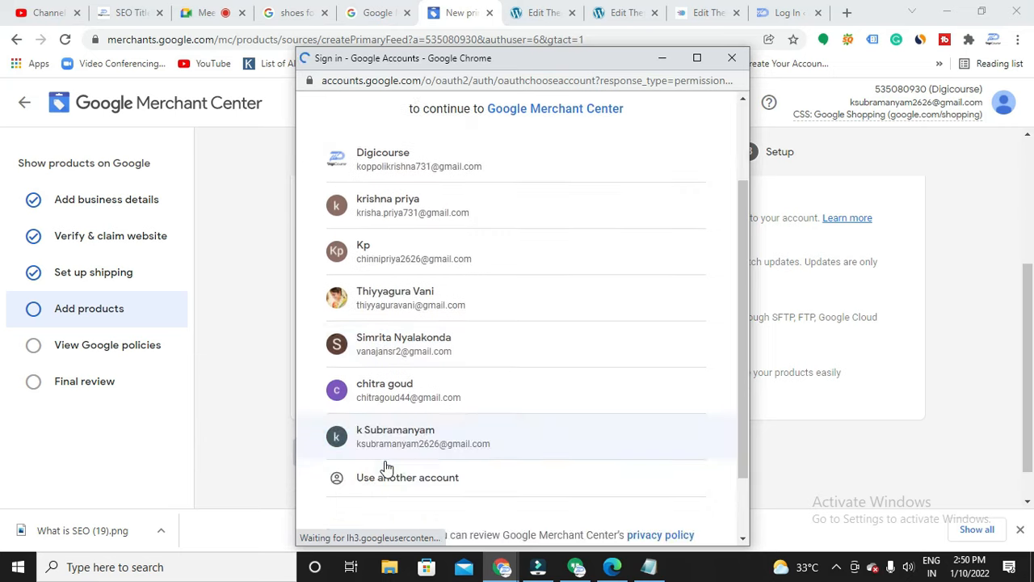
left_click(423, 408)
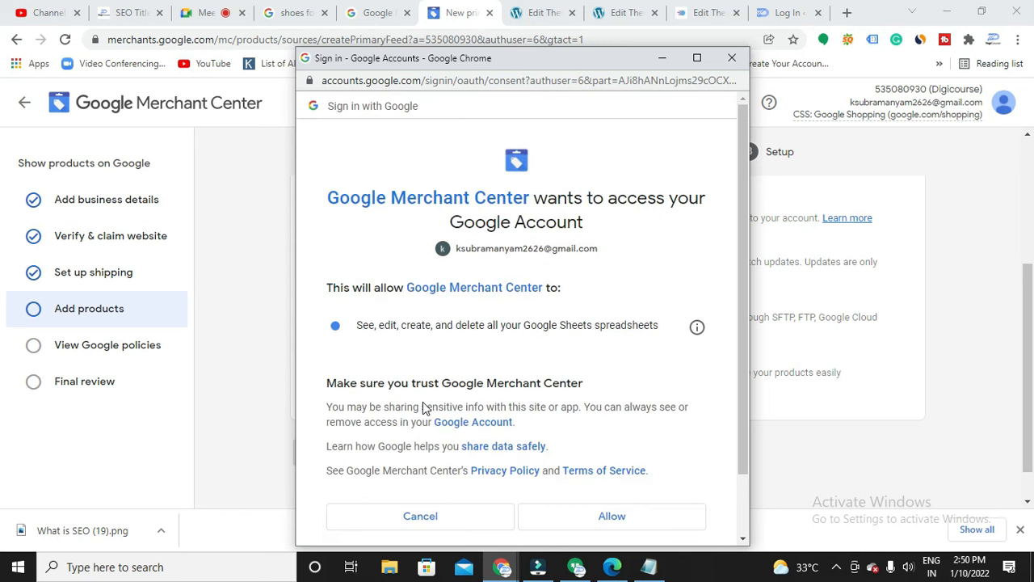
scroll(428, 414, "down", 1)
left_click(609, 448)
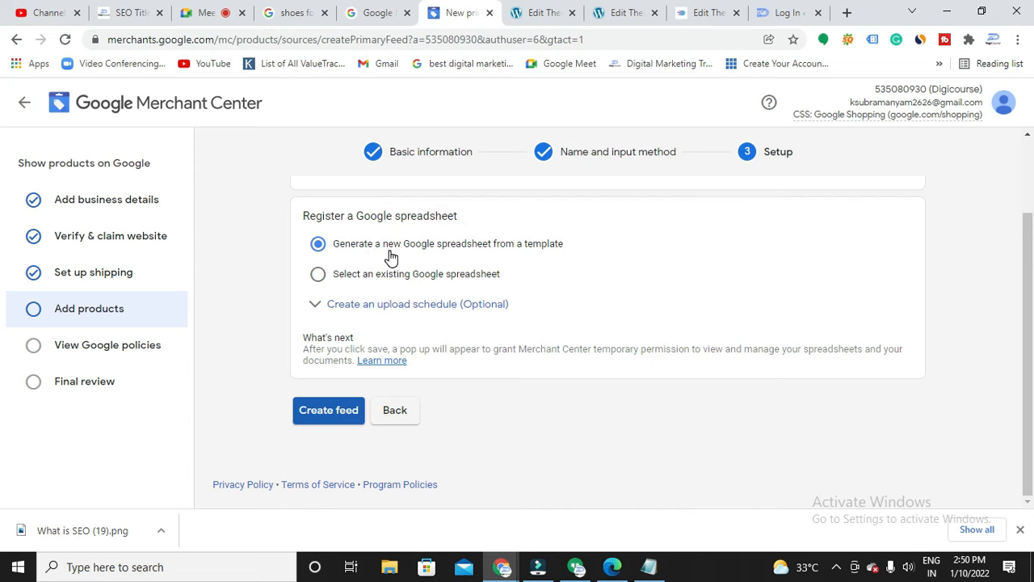
left_click(315, 412)
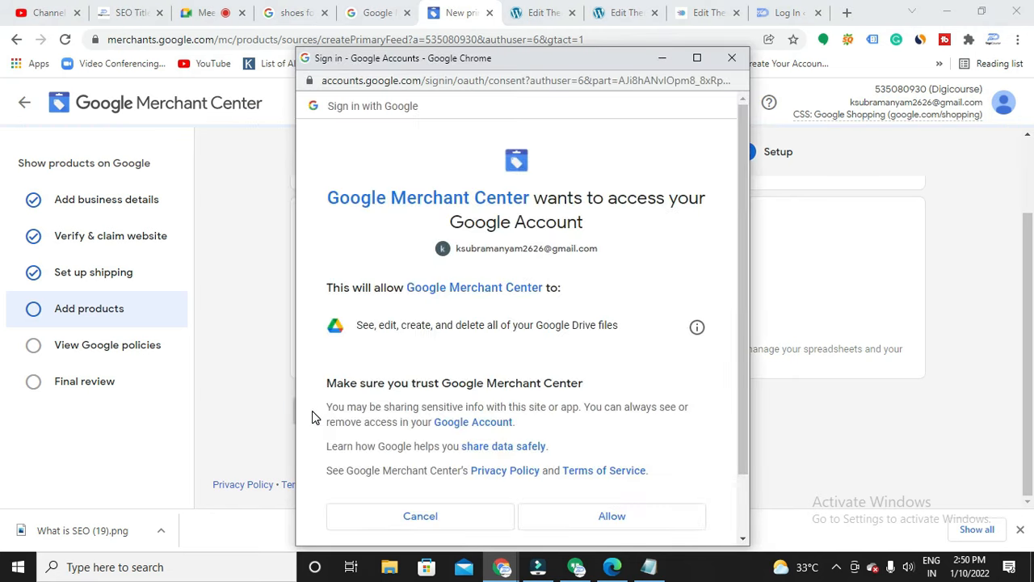
left_click(615, 522)
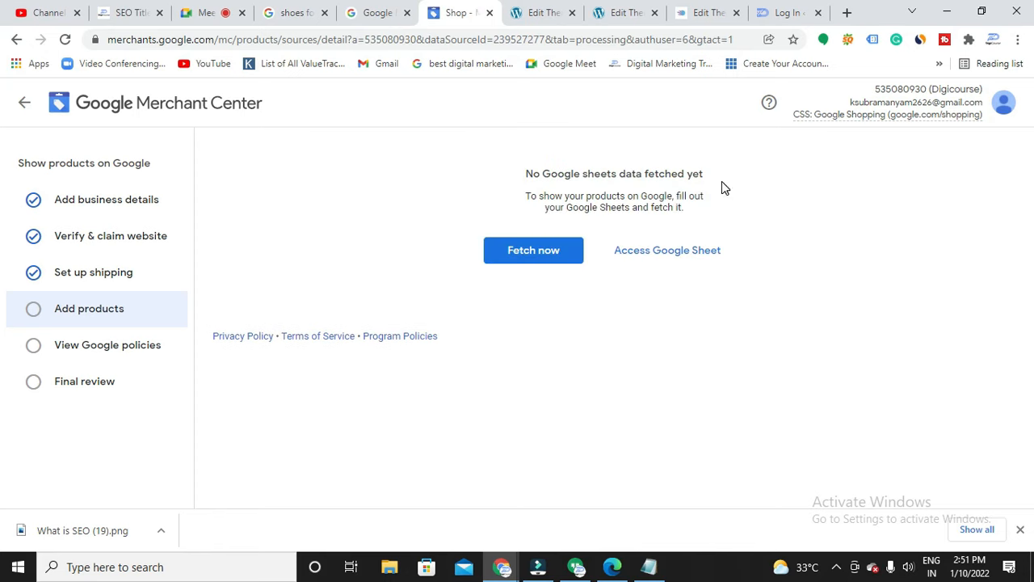
Open the generated 'Google Merchant Center feed - Shop' spreadsheet from the feed page
left_click(688, 257)
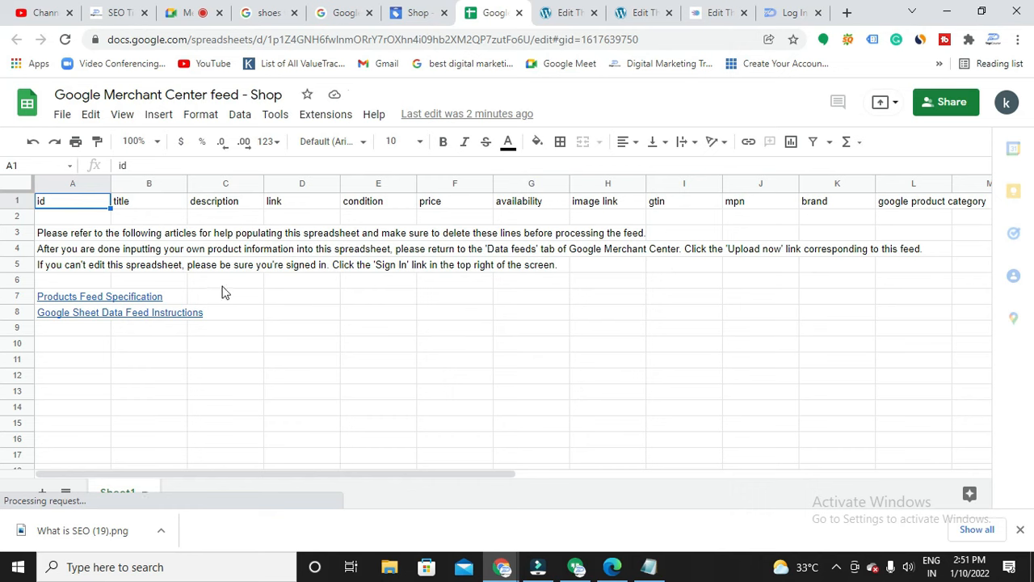
Dismiss the people chips announcement card over the template
double_click(295, 262)
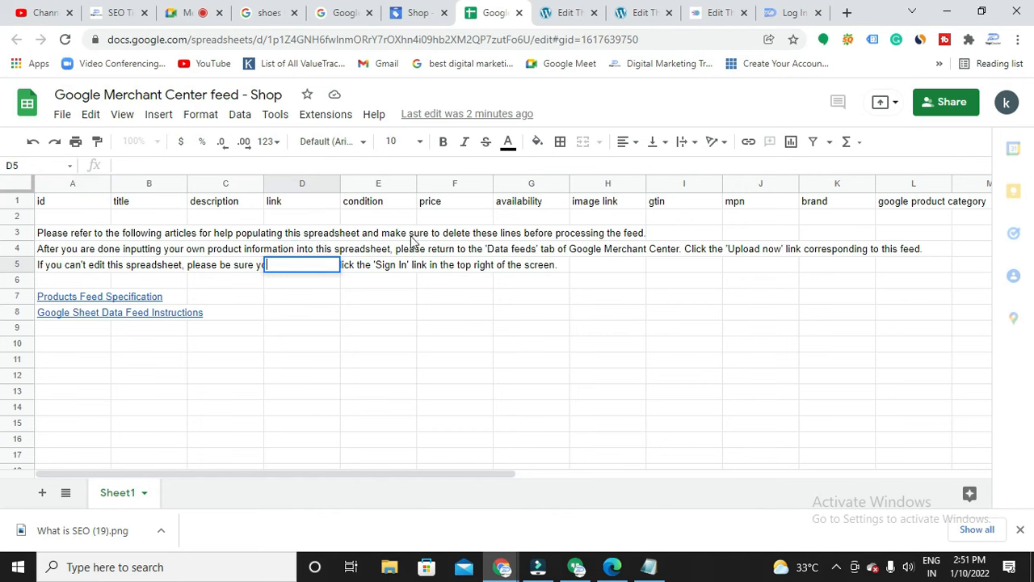
left_click(158, 253)
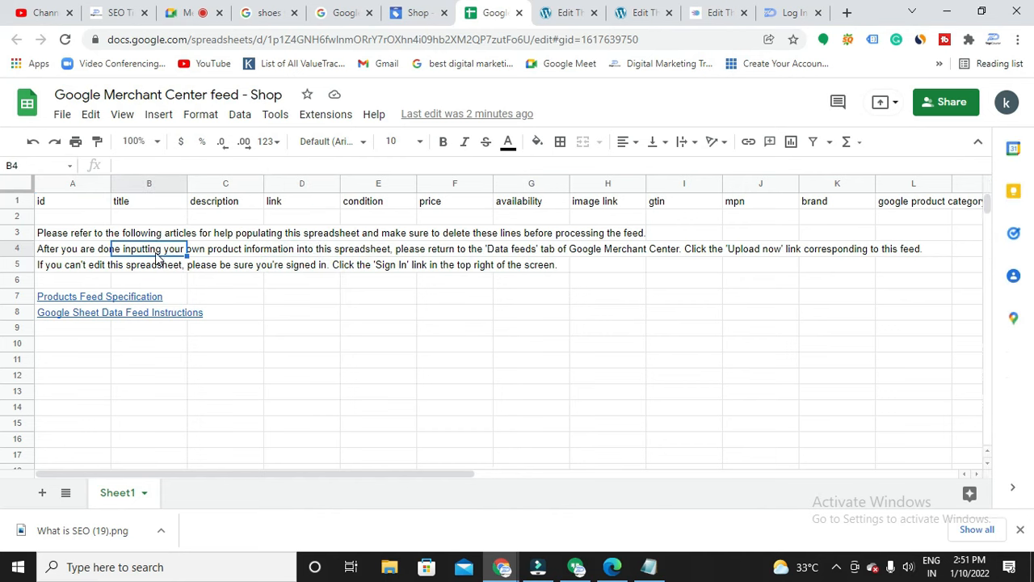
left_click(17, 233)
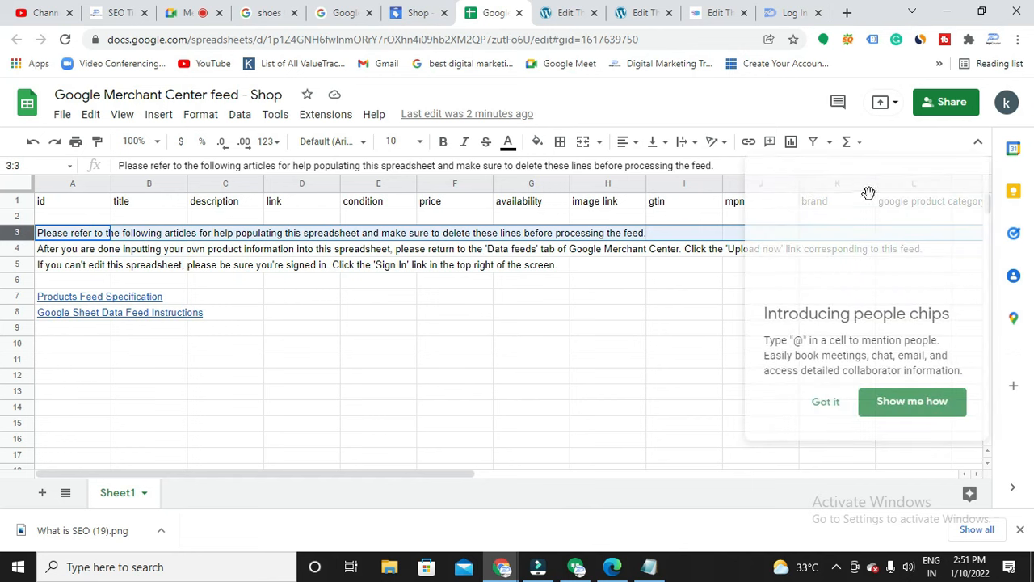
left_click(825, 402)
Clear rows 3, 4, 5, 7 and 8: the instruction text, sign-in note and two help links
left_click(19, 250)
key("Delete")
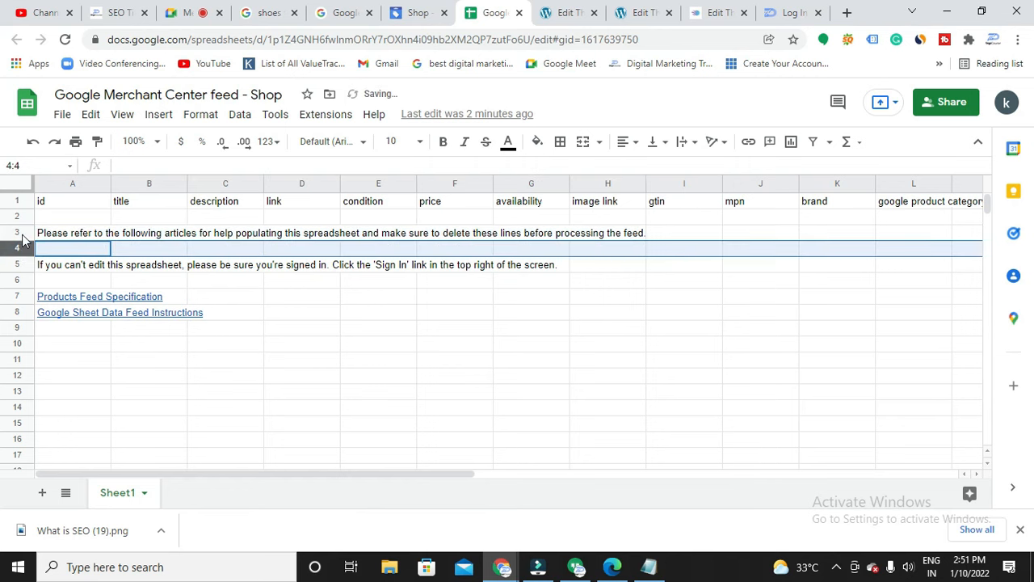
left_click(21, 233)
key("Delete")
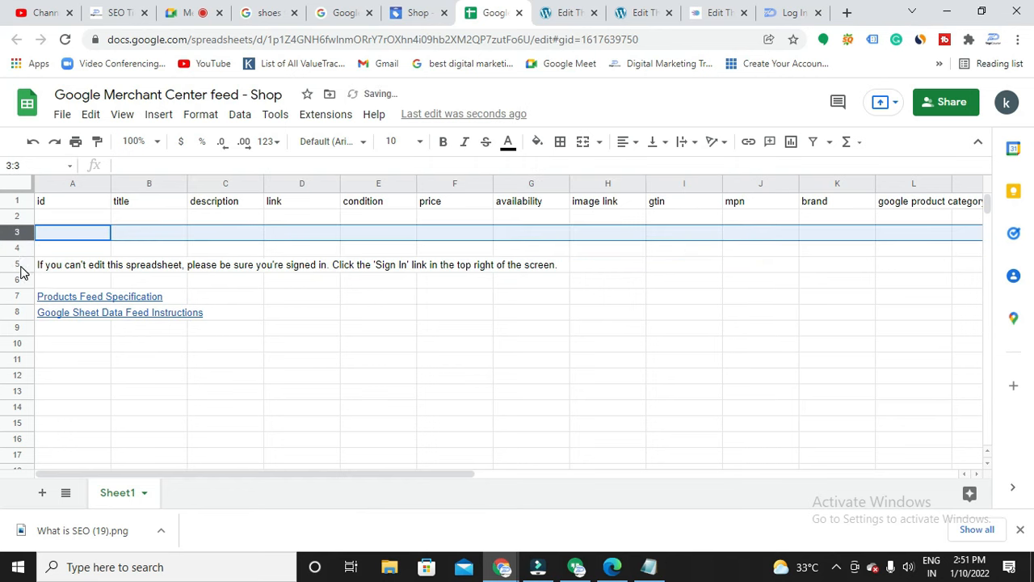
left_click(19, 265)
key("Delete")
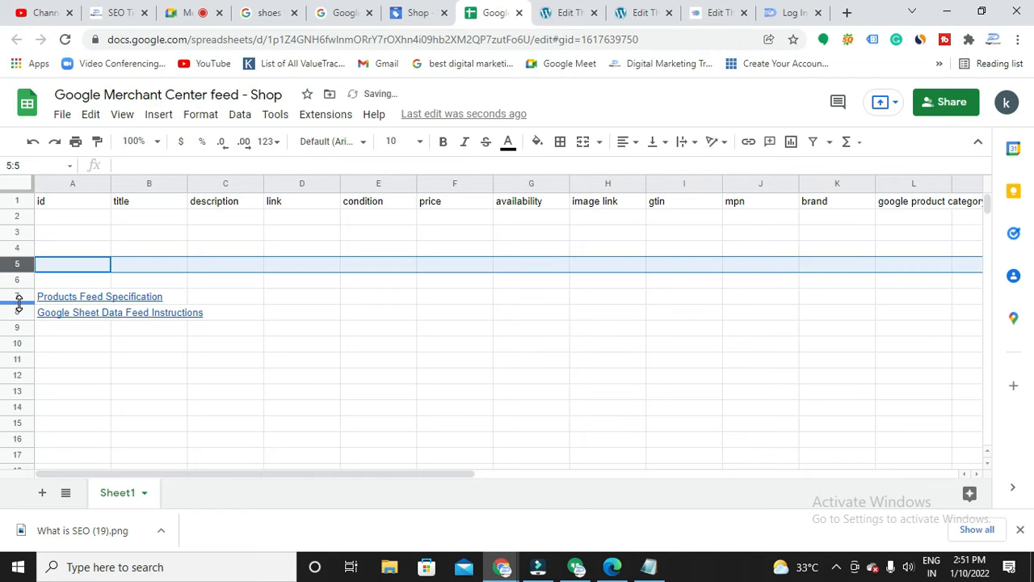
left_click(17, 296)
key("Delete")
left_click(18, 312)
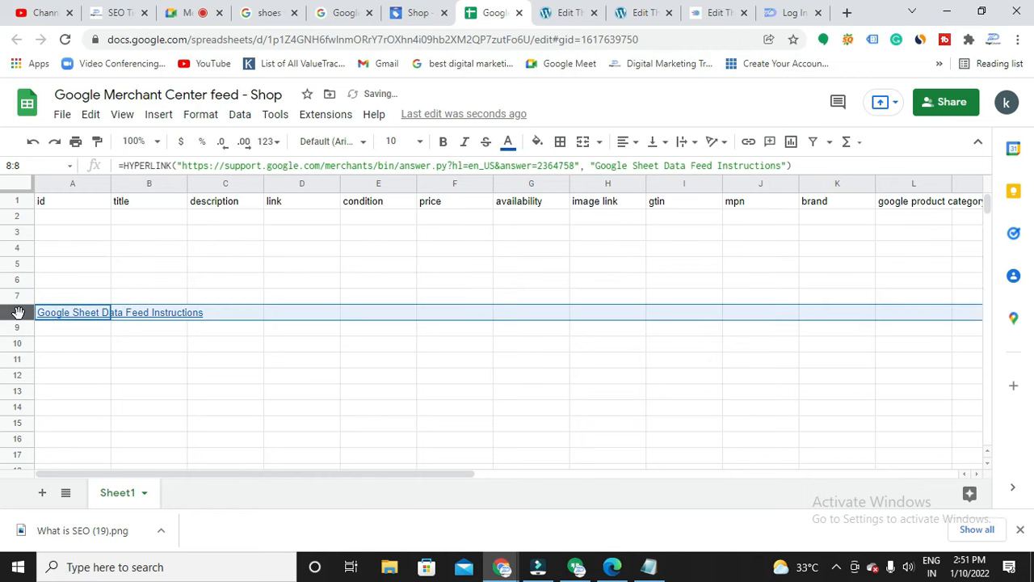
key("Delete")
left_click(130, 343)
left_click(79, 235)
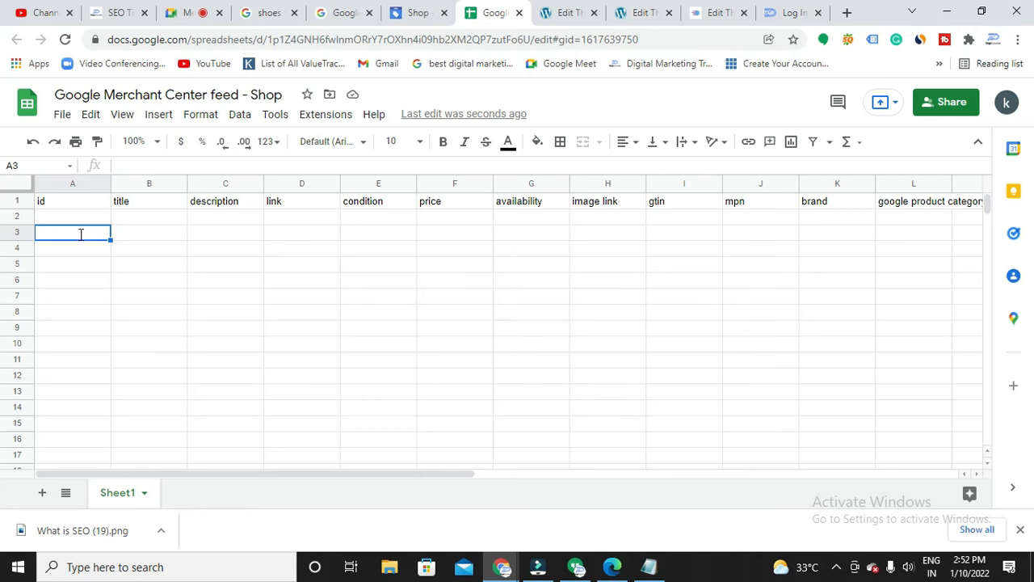
Enter product id shop123 in A3, then open a blank browser tab
type("shop123")
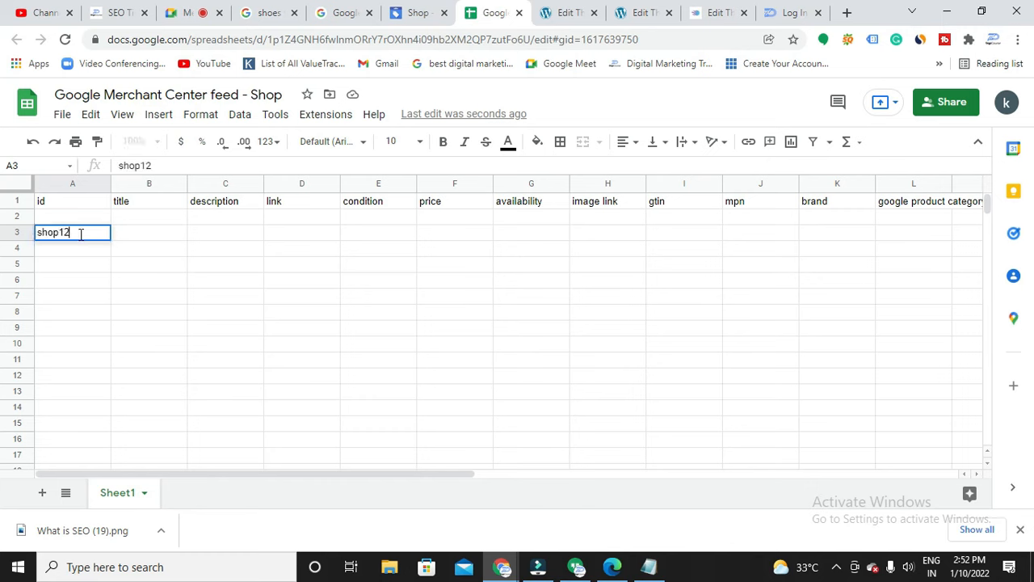
left_click(184, 234)
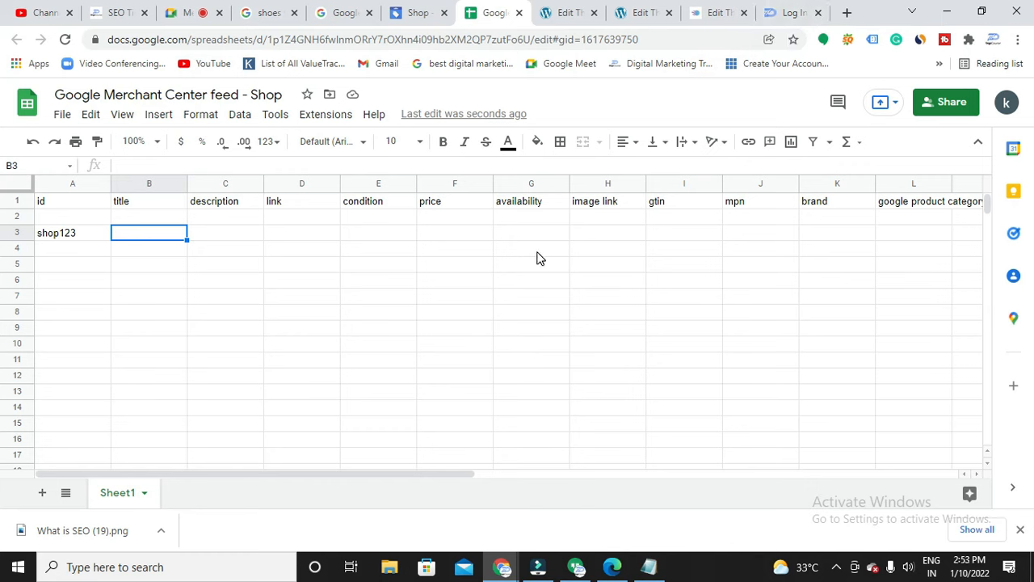
left_click(847, 15)
Go to orderbeautysupply.com
left_click(740, 38)
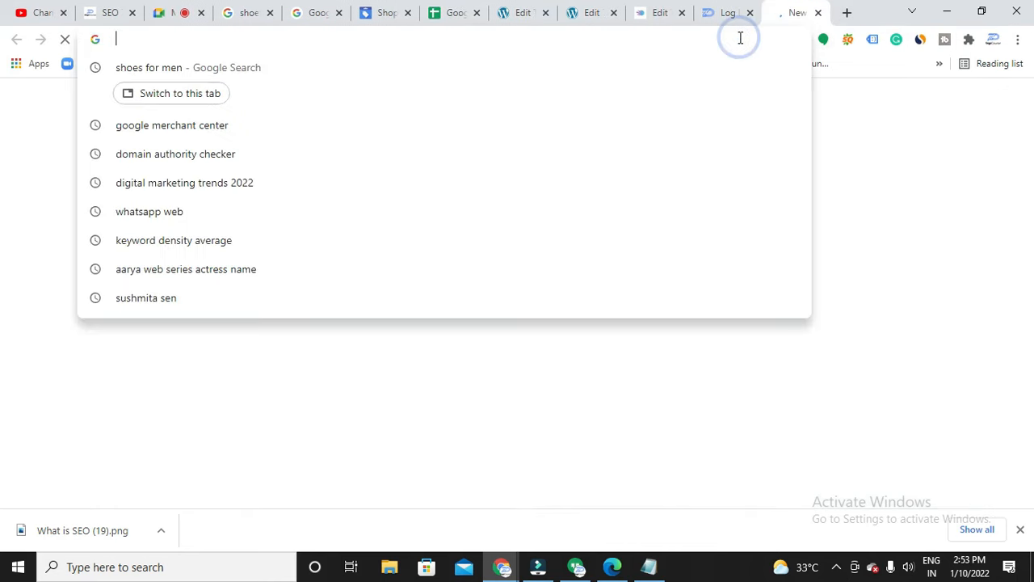
type("order")
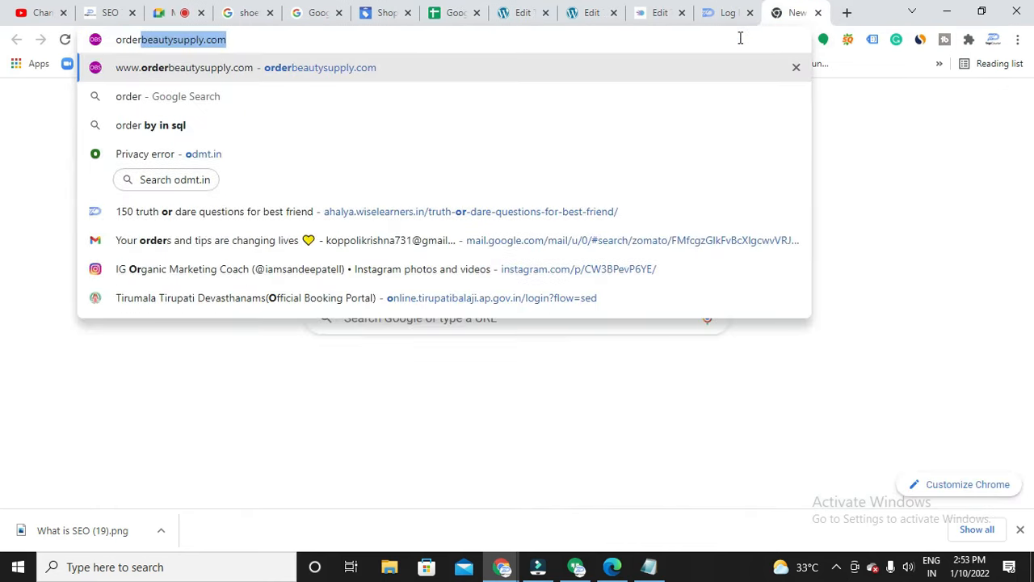
key("Return")
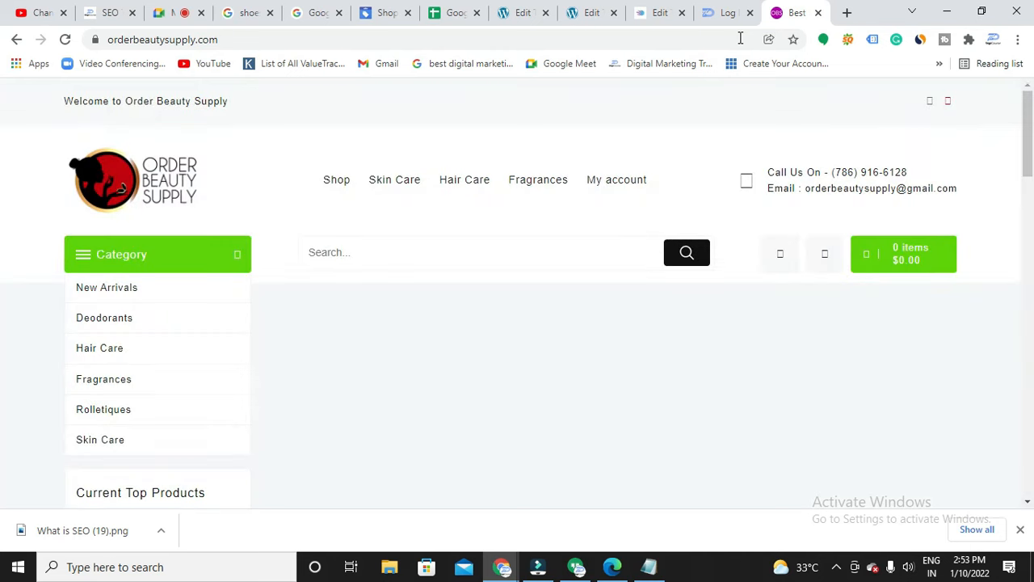
Open the 2 Jours Propre Carrot Lotion 250ml page under Skin Care and select its title
left_click(402, 187)
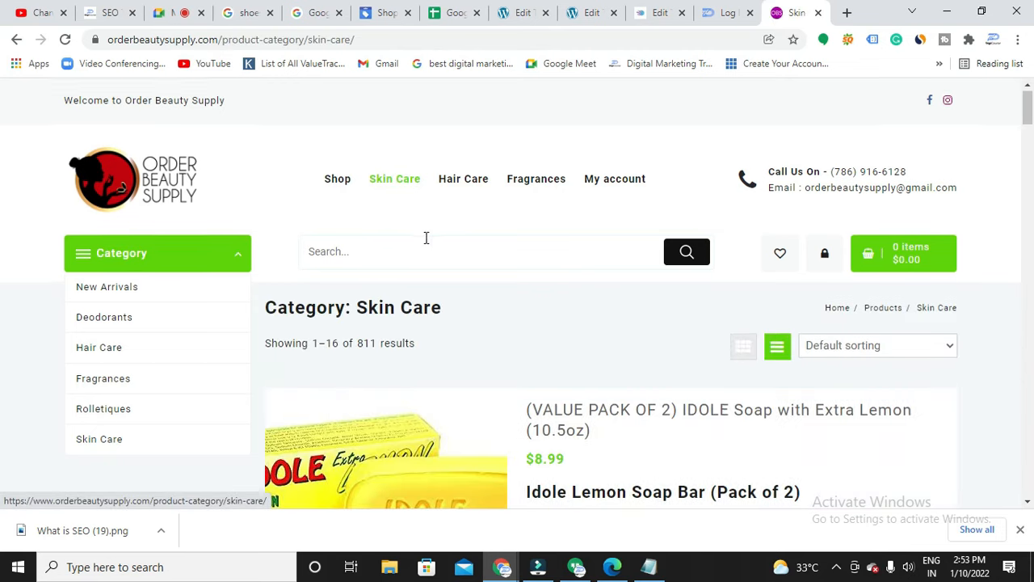
scroll(426, 236, "down", 2)
scroll(612, 324, "down", 3)
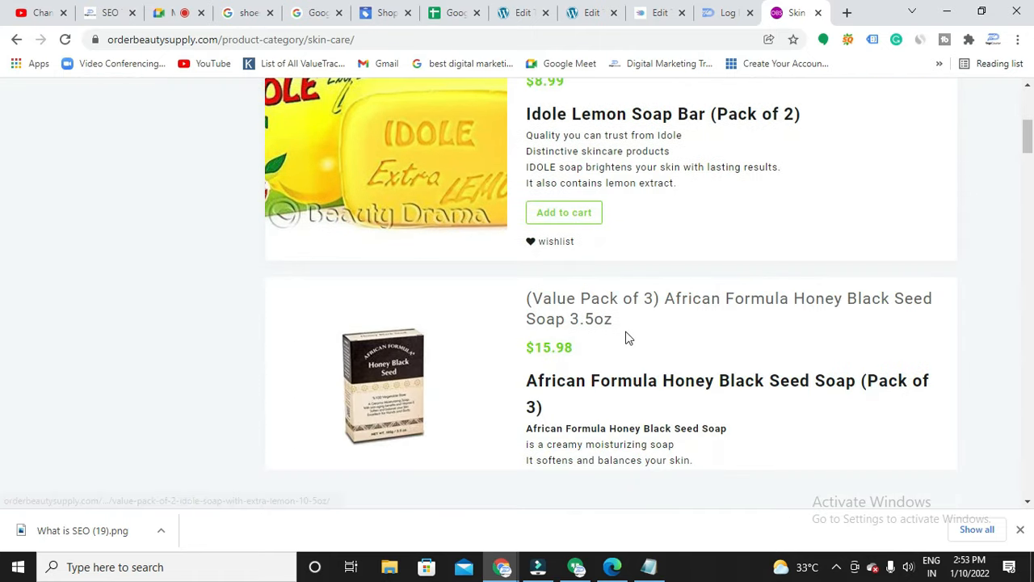
scroll(622, 372, "down", 5)
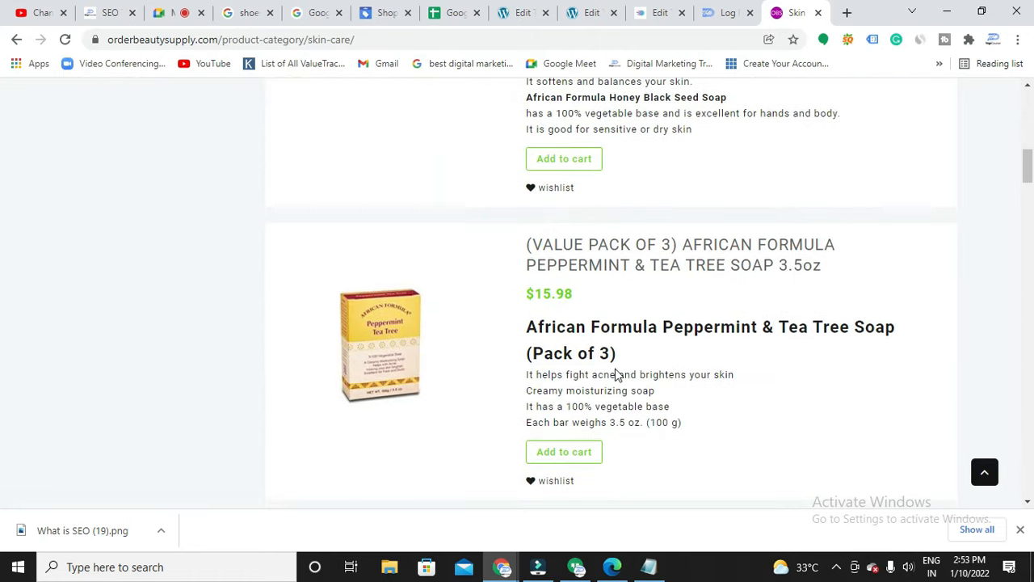
scroll(649, 327, "down", 4)
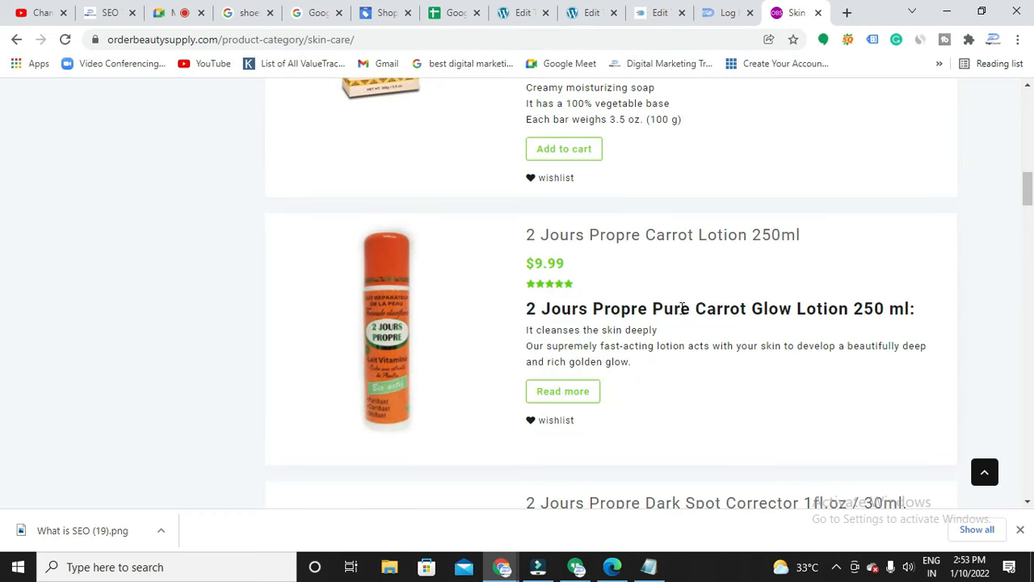
left_click(617, 238)
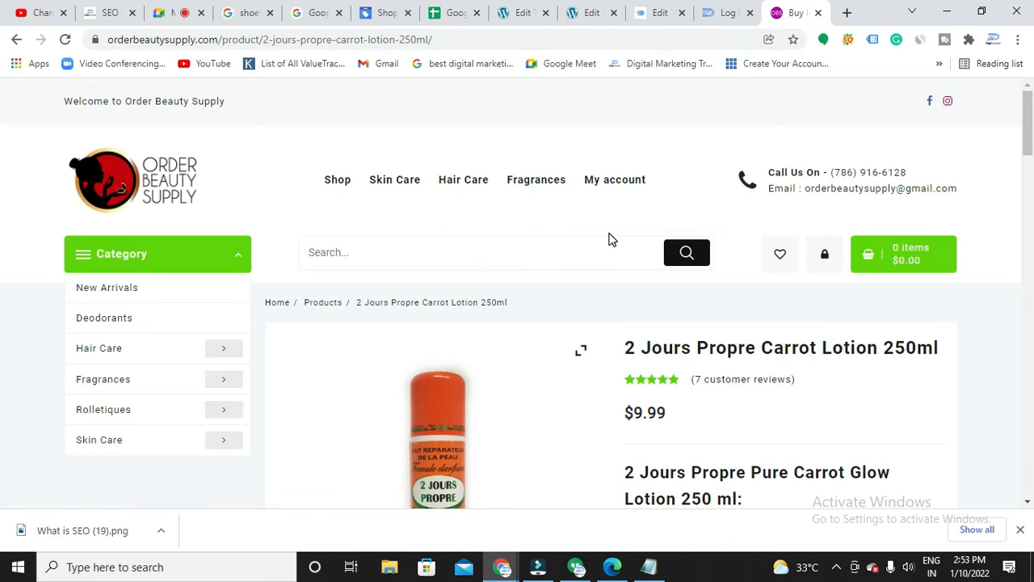
scroll(613, 249, "down", 2)
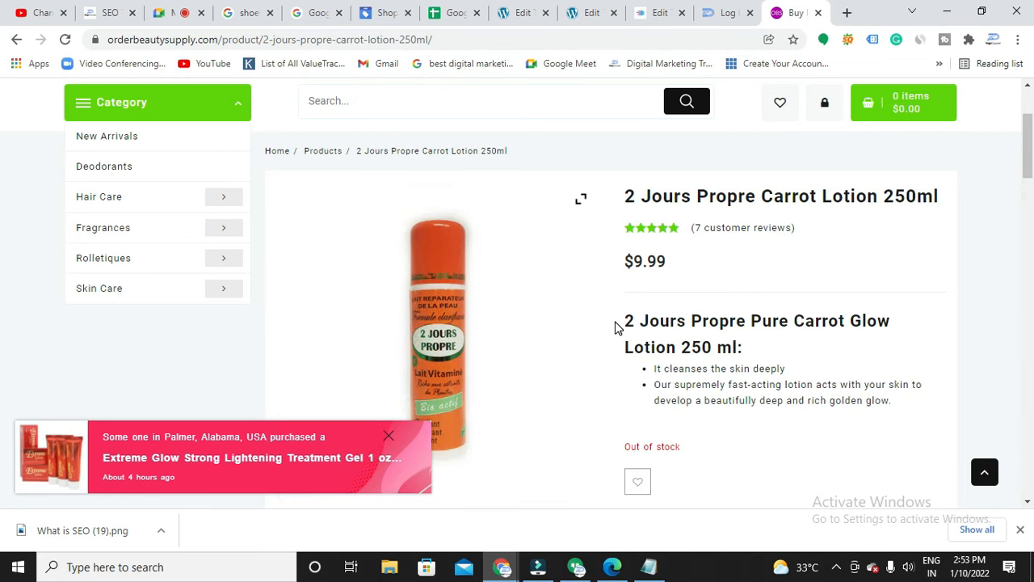
left_click_drag(627, 199, 941, 203)
key("ctrl+c")
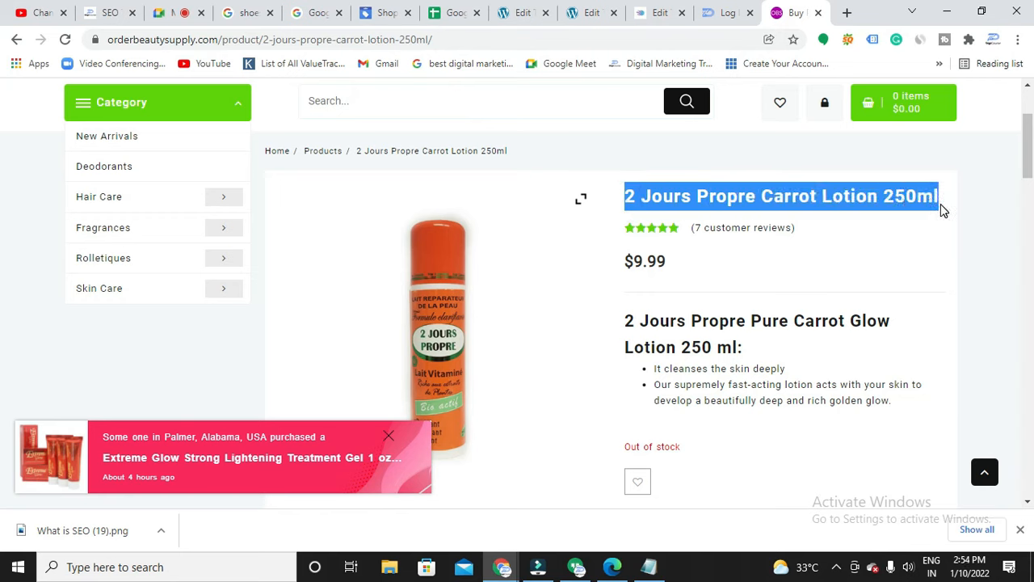
Paste the lotion title into B3 and set its font size to 10
left_click(452, 17)
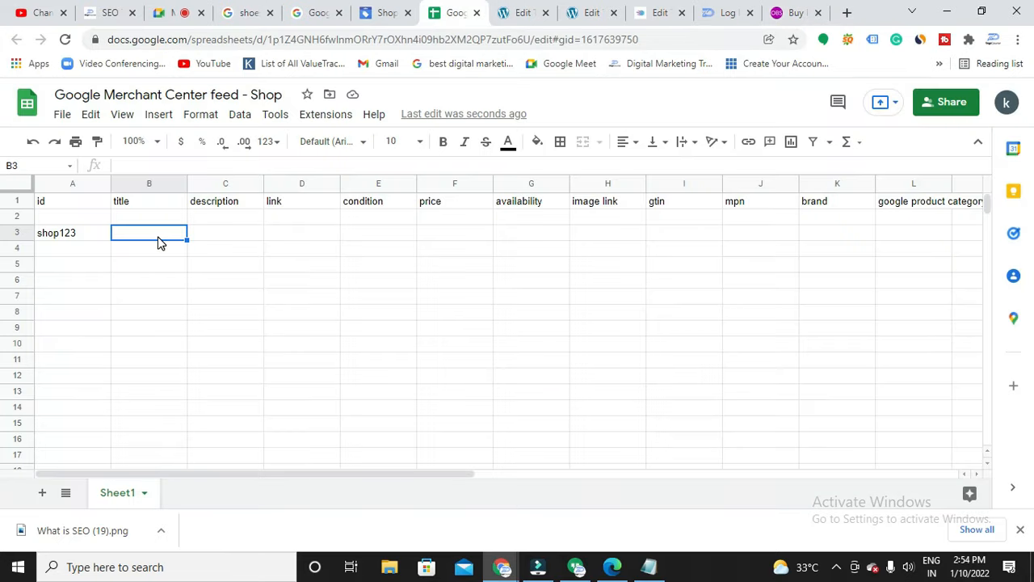
key("ctrl+v")
double_click(160, 240)
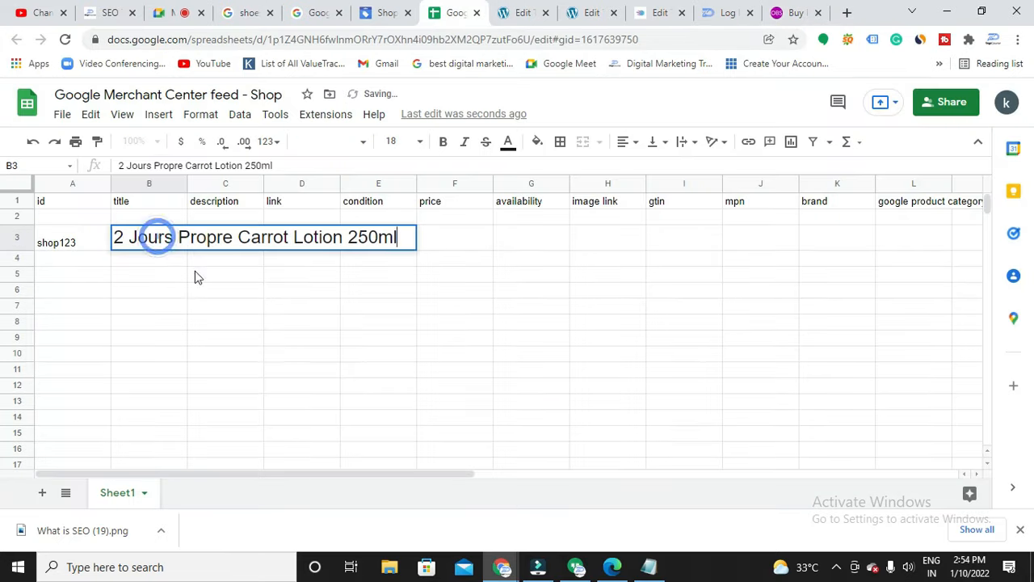
left_click(420, 142)
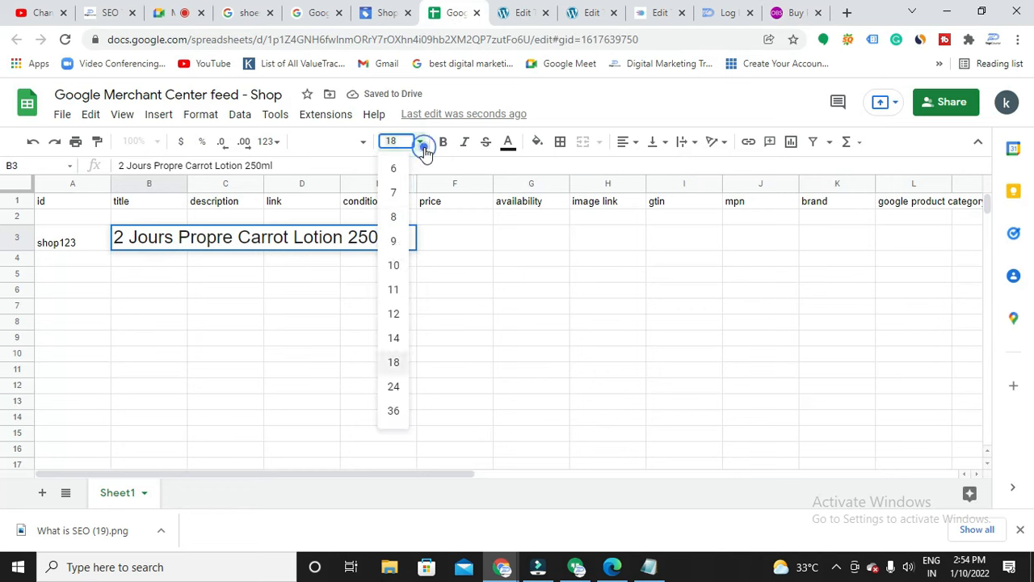
left_click(391, 266)
left_click(263, 305)
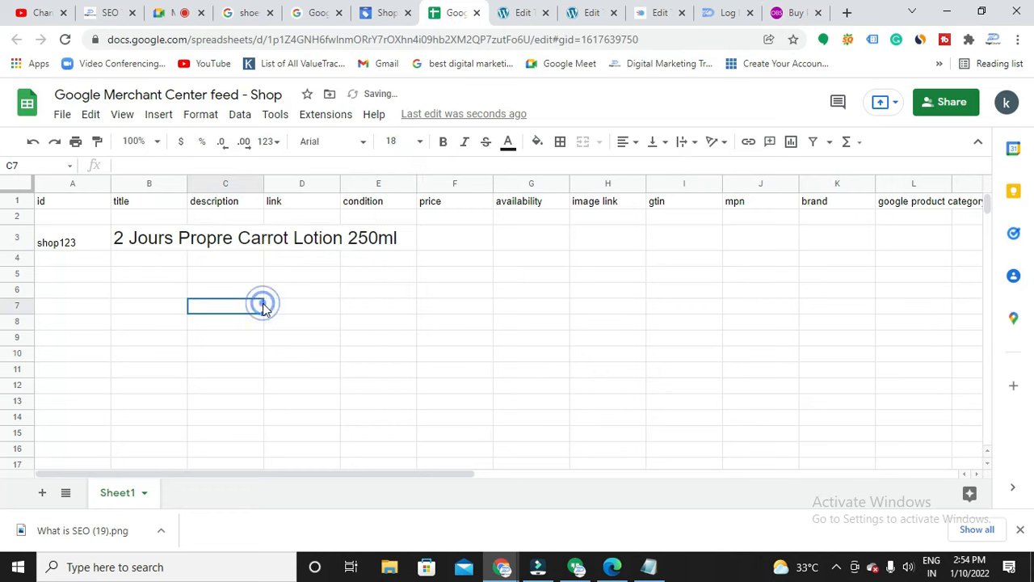
Reapply font size 10 to the B3 title and select description cell C3
left_click(184, 242)
double_click(184, 242)
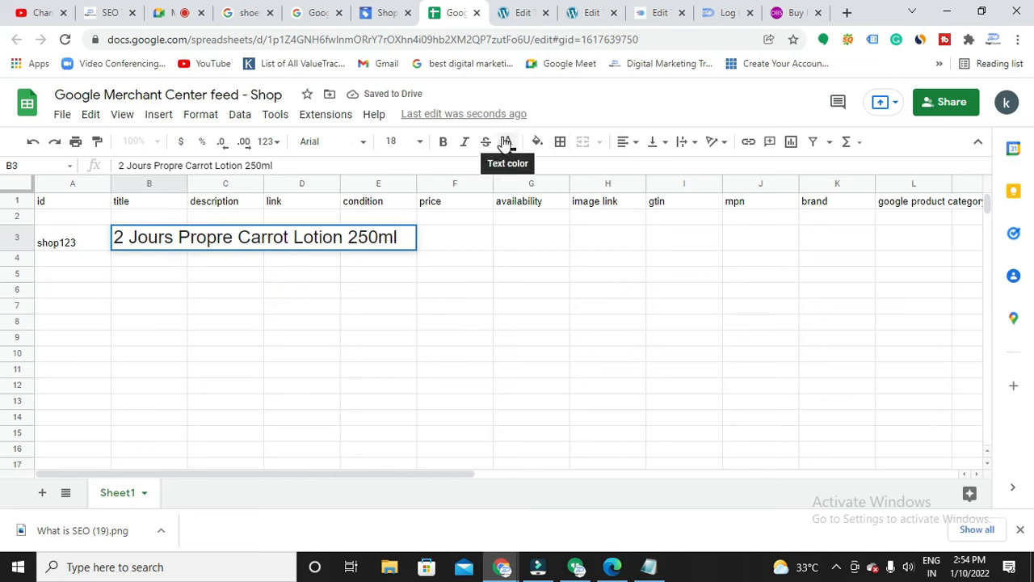
left_click(395, 143)
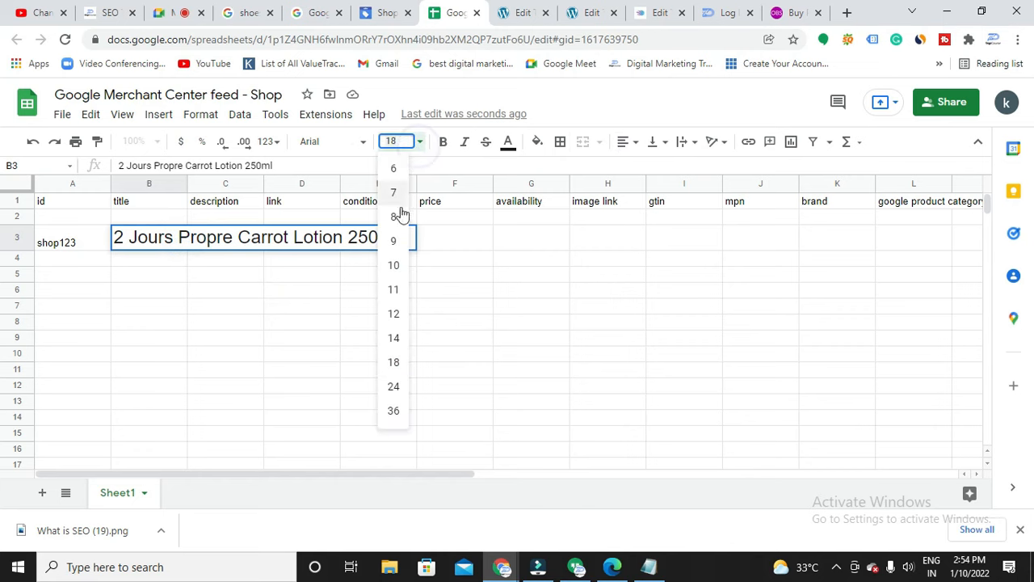
left_click(393, 265)
left_click(300, 276)
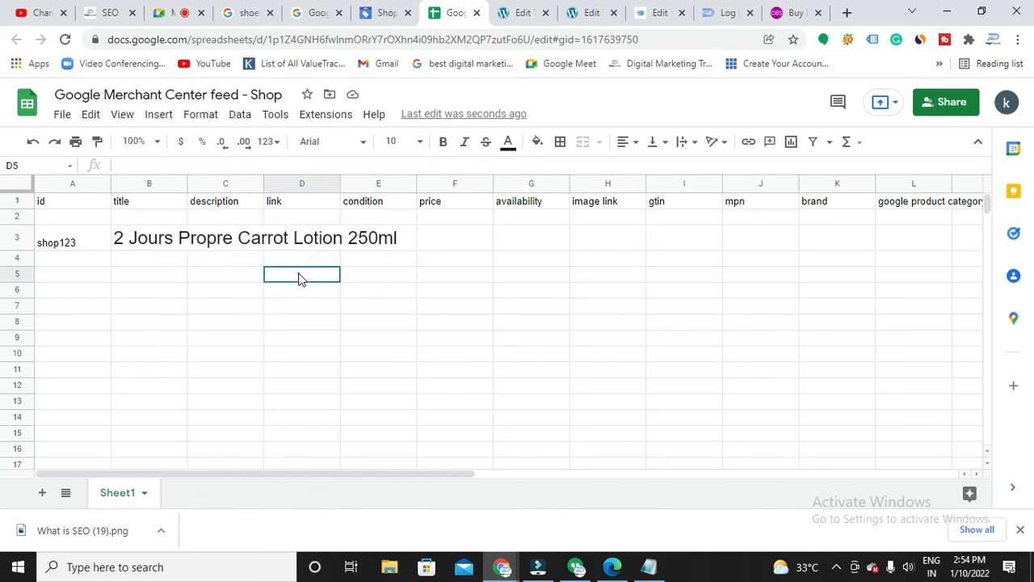
left_click(205, 240)
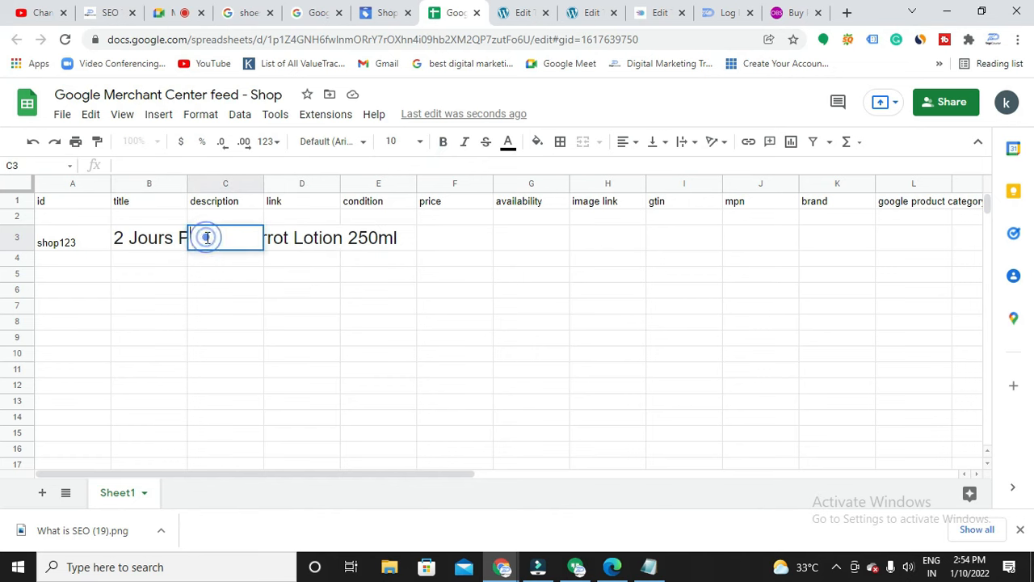
left_click(792, 15)
Copy the lotion's second bullet description and paste it into C3
scroll(713, 335, "down", 1)
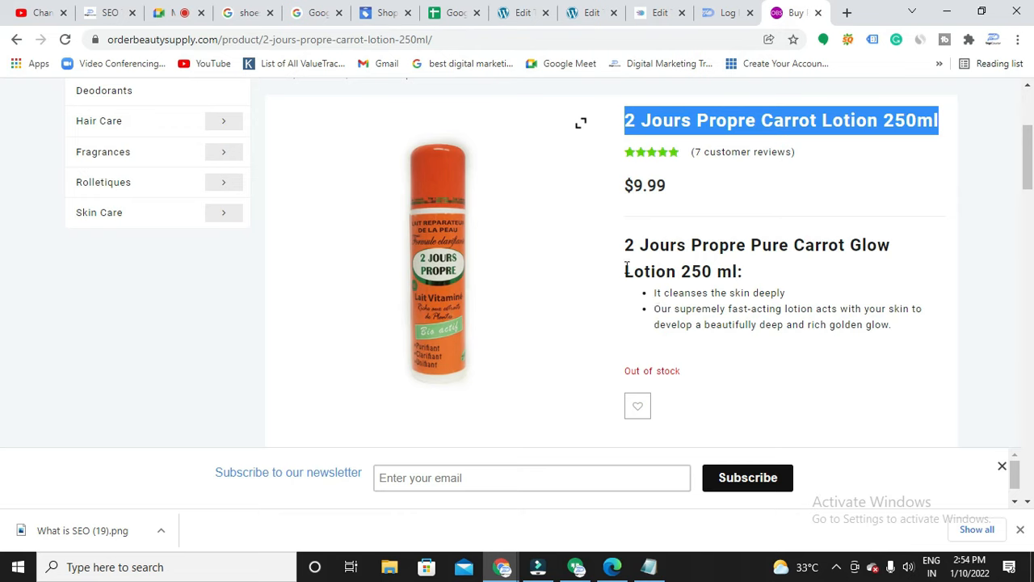
left_click_drag(627, 248, 741, 271)
left_click(752, 316)
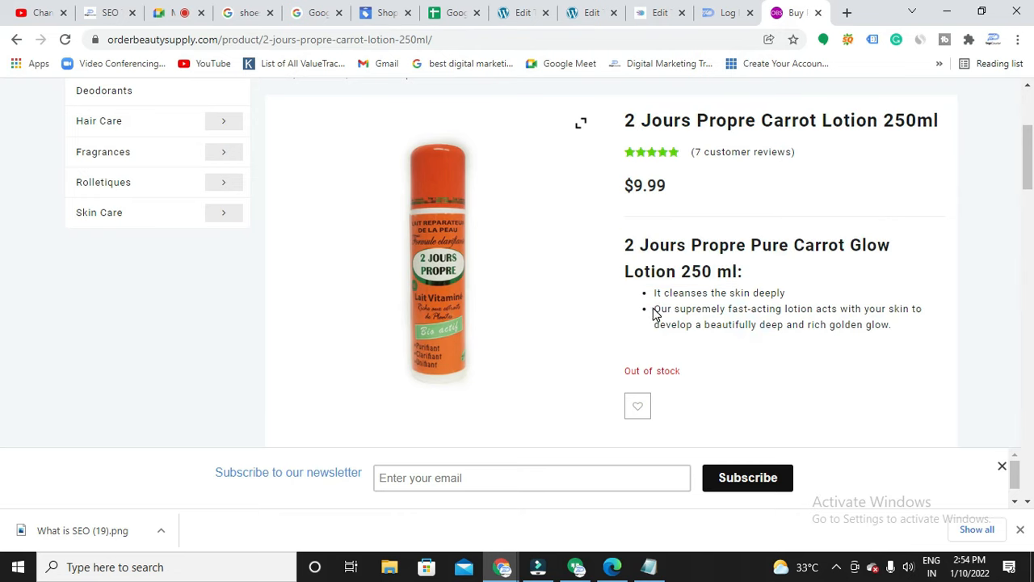
left_click_drag(657, 308, 888, 323)
key("ctrl+c")
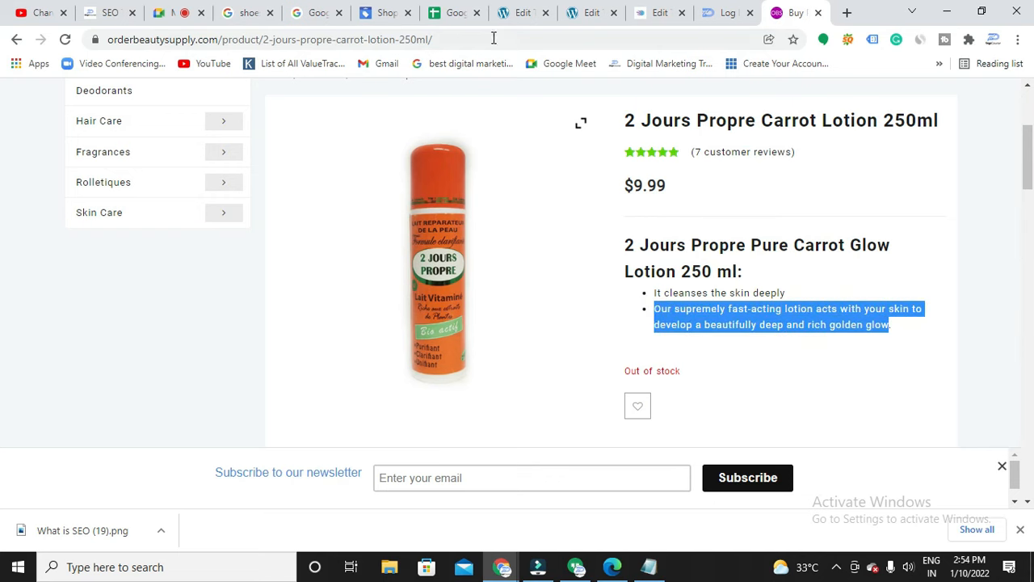
left_click(447, 21)
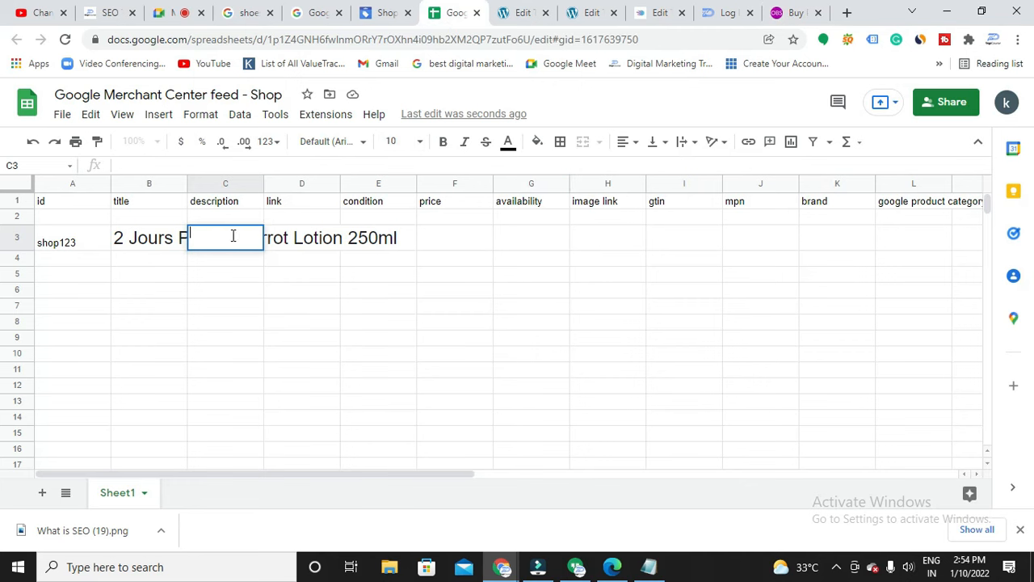
key("ctrl+v")
left_click(226, 275)
Select all of the B3 title text and shrink it to font size 10
left_click(127, 246)
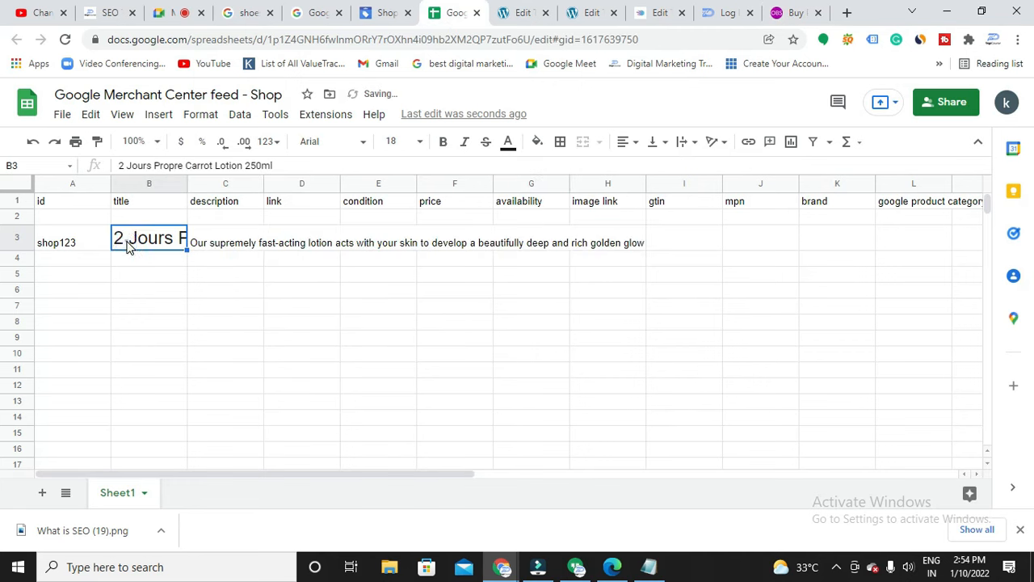
double_click(127, 246)
left_click(420, 141)
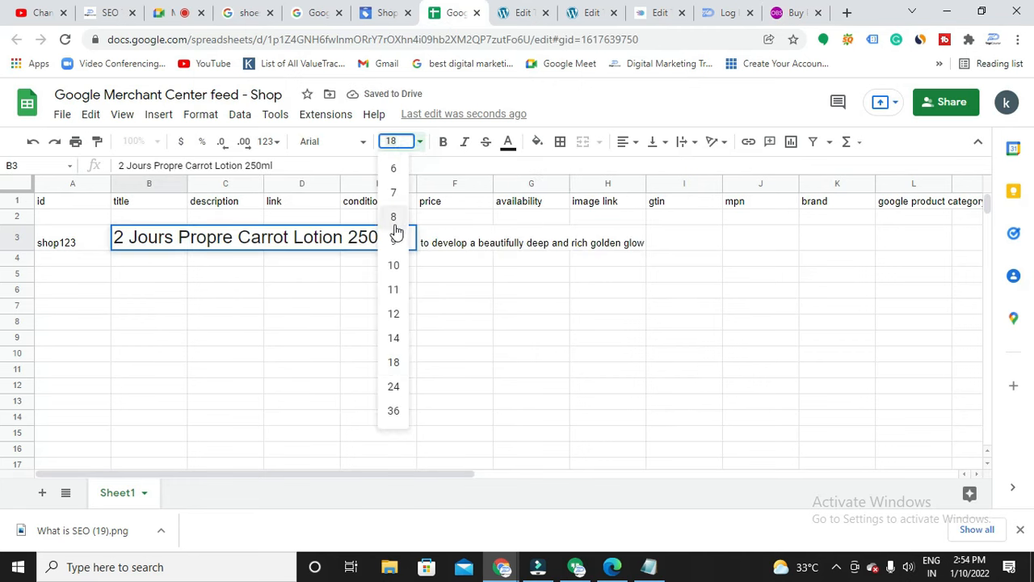
left_click(394, 266)
triple_click(307, 237)
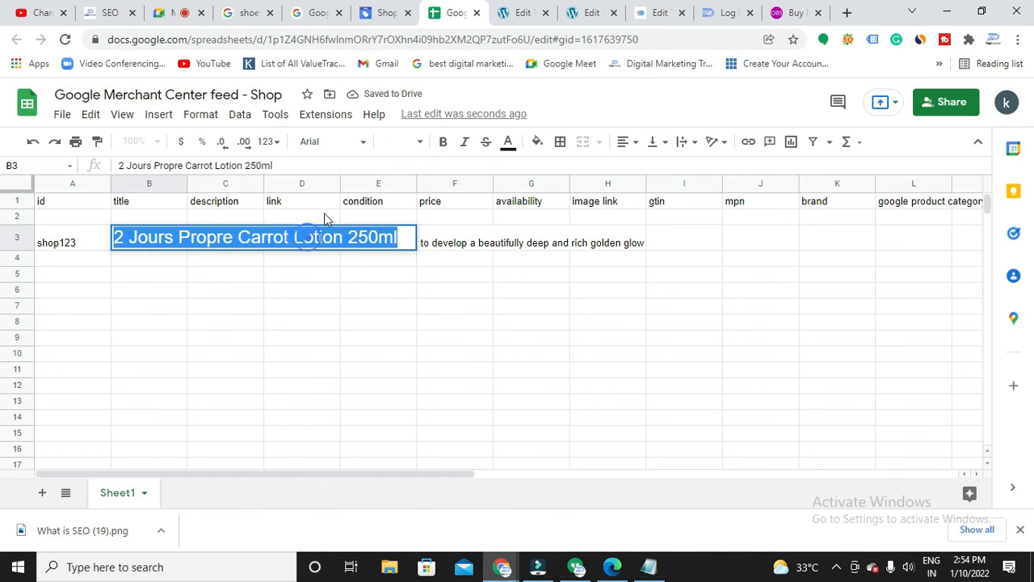
left_click(420, 142)
left_click(398, 269)
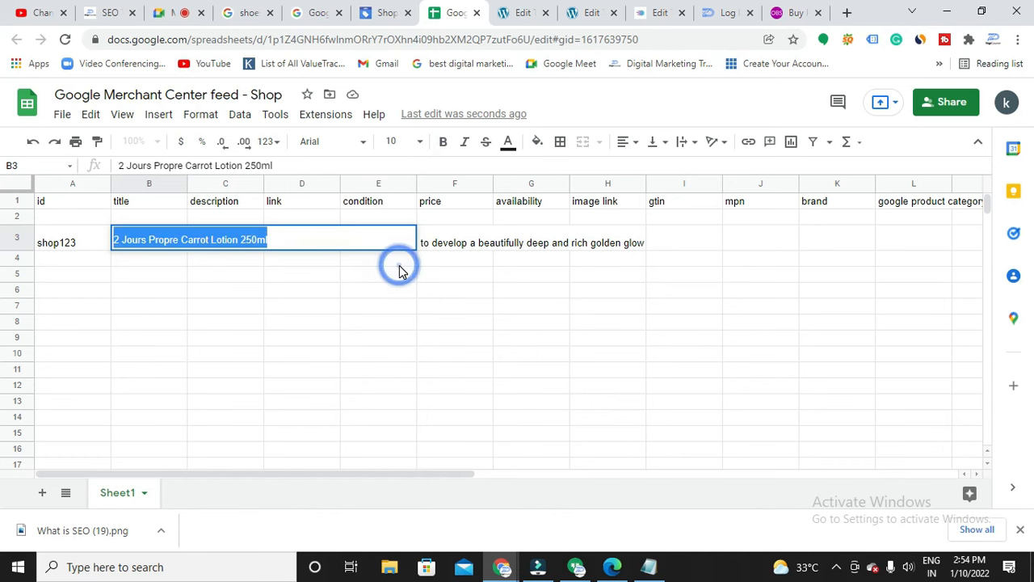
left_click(397, 290)
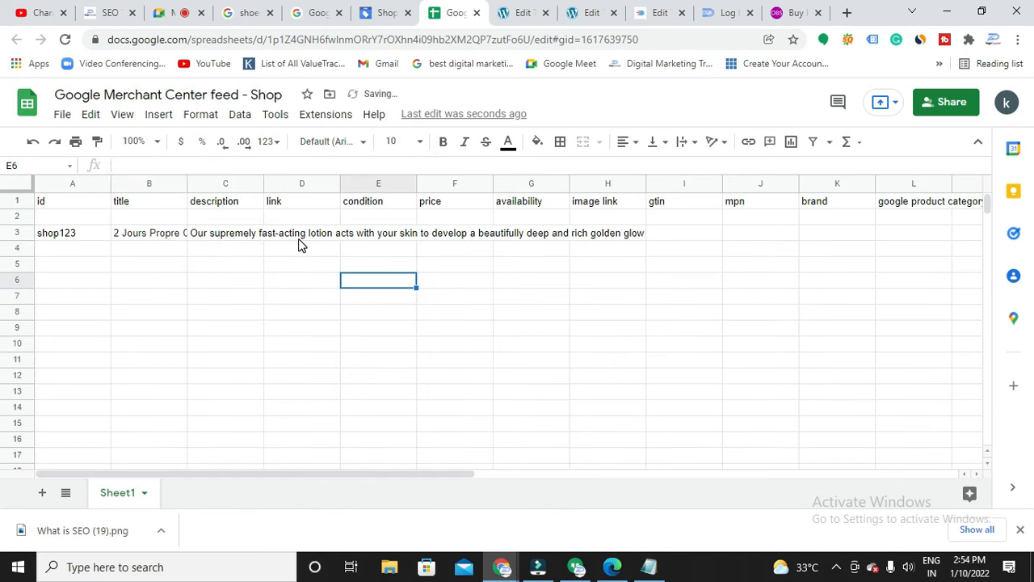
Leave link cell D3 empty for now and bring up the shoes for men results
left_click(299, 234)
double_click(299, 234)
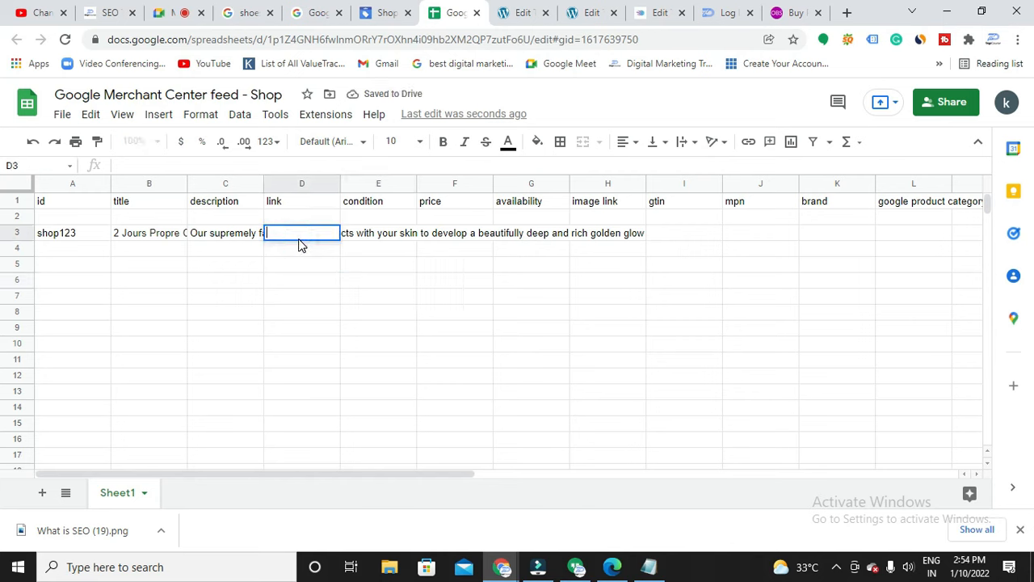
left_click(325, 332)
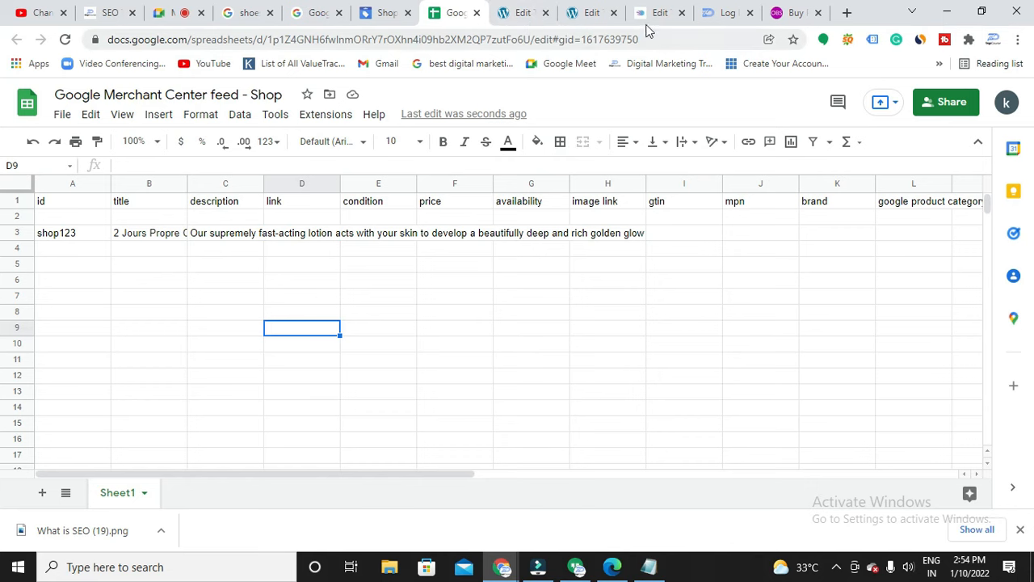
left_click(247, 18)
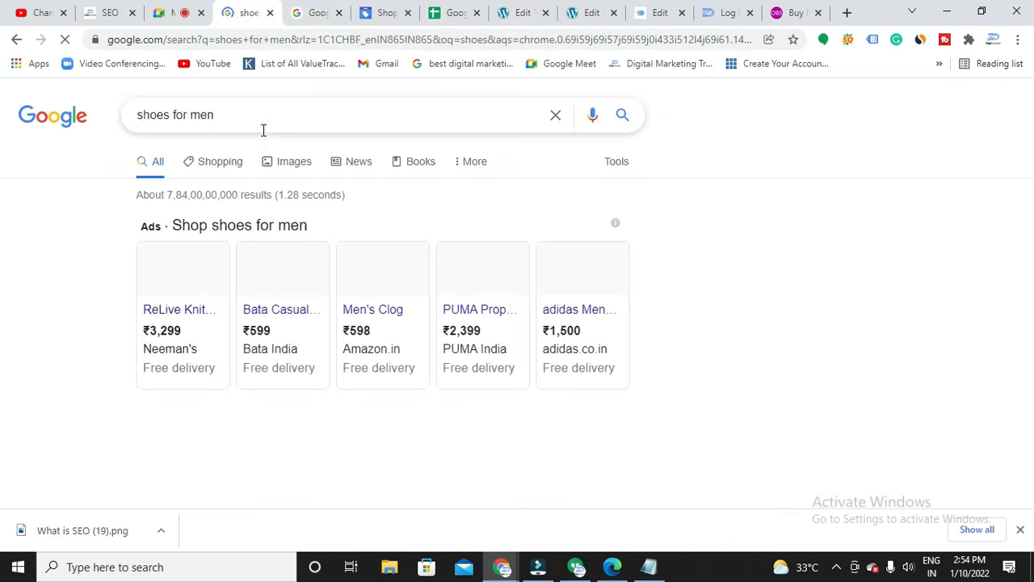
Look over the shoes for men ads, including ReLive Knit, then return to the lotion page
scroll(202, 210, "down", 1)
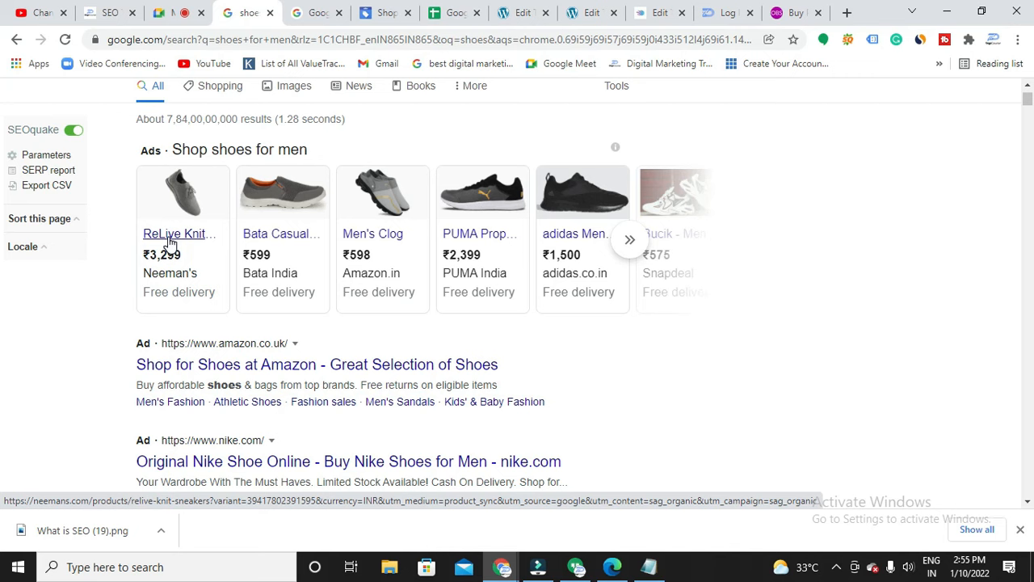
left_click(170, 241)
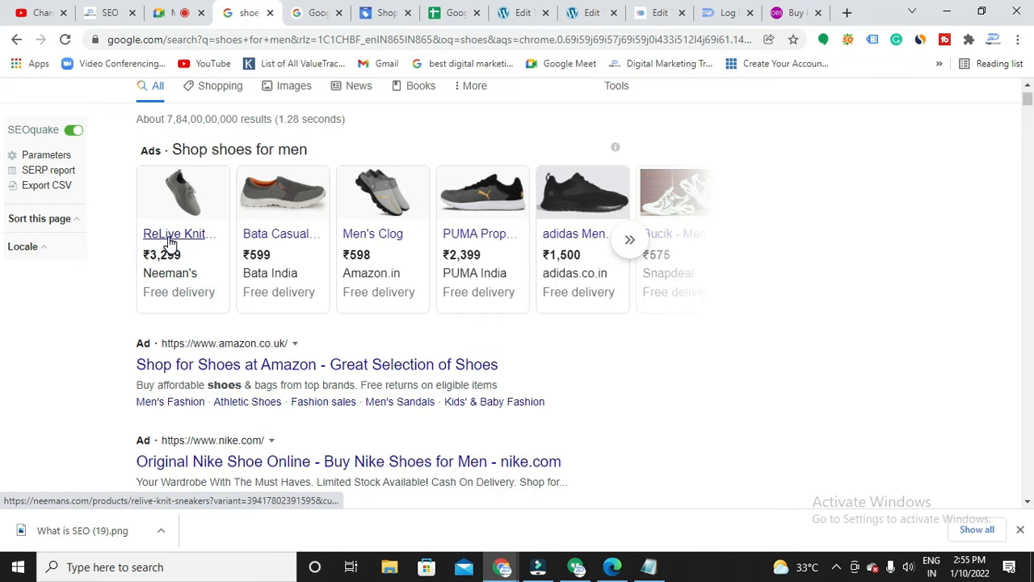
left_click(794, 13)
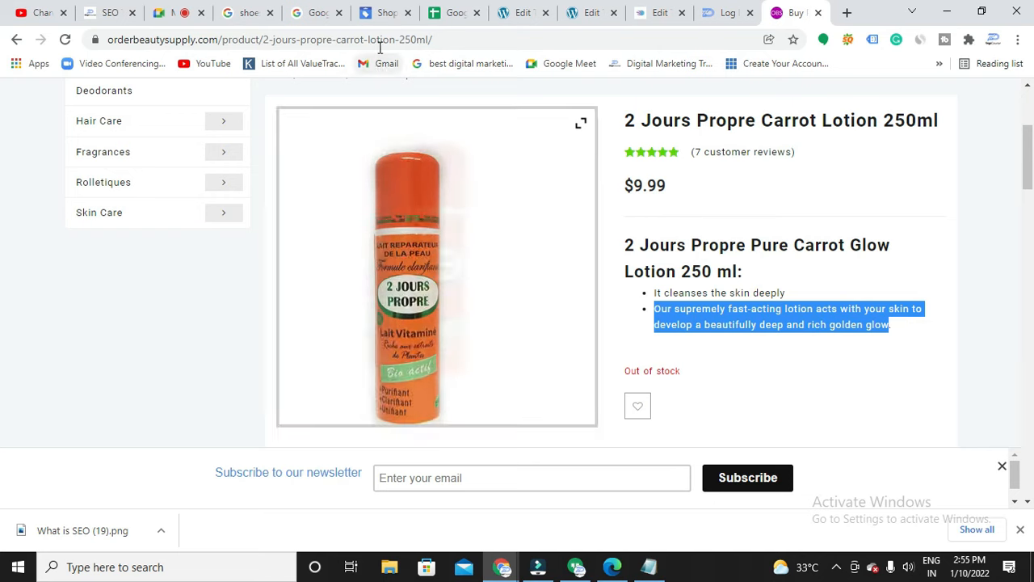
Copy the product page URL and paste it into link cell D3
left_click(379, 46)
key("ctrl+c")
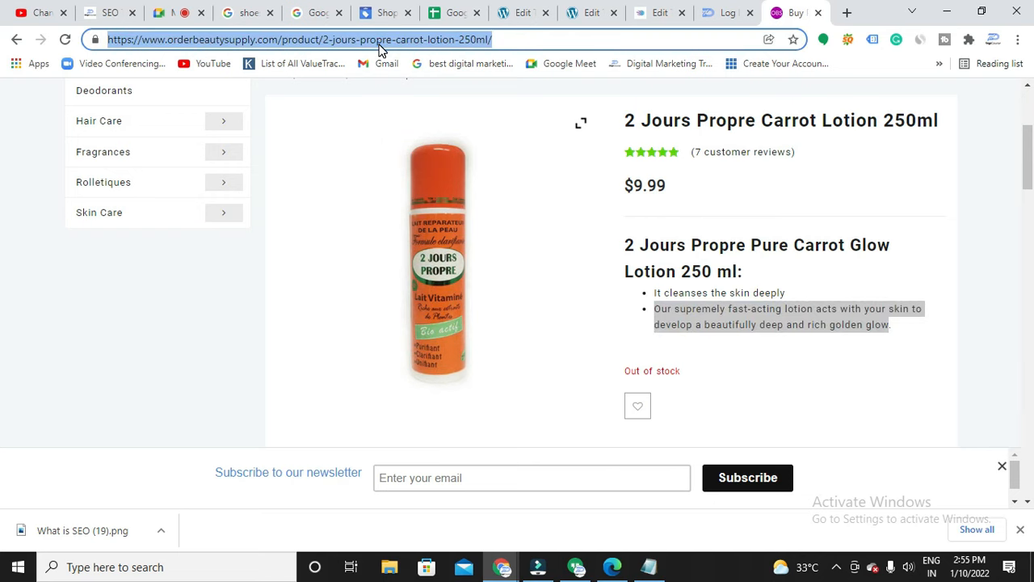
left_click(442, 15)
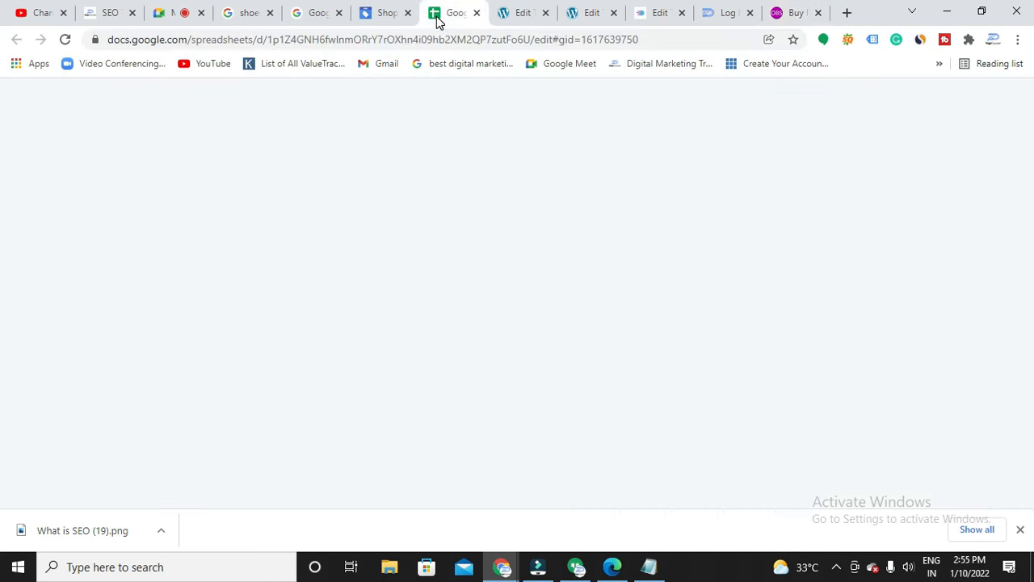
left_click(314, 233)
double_click(311, 232)
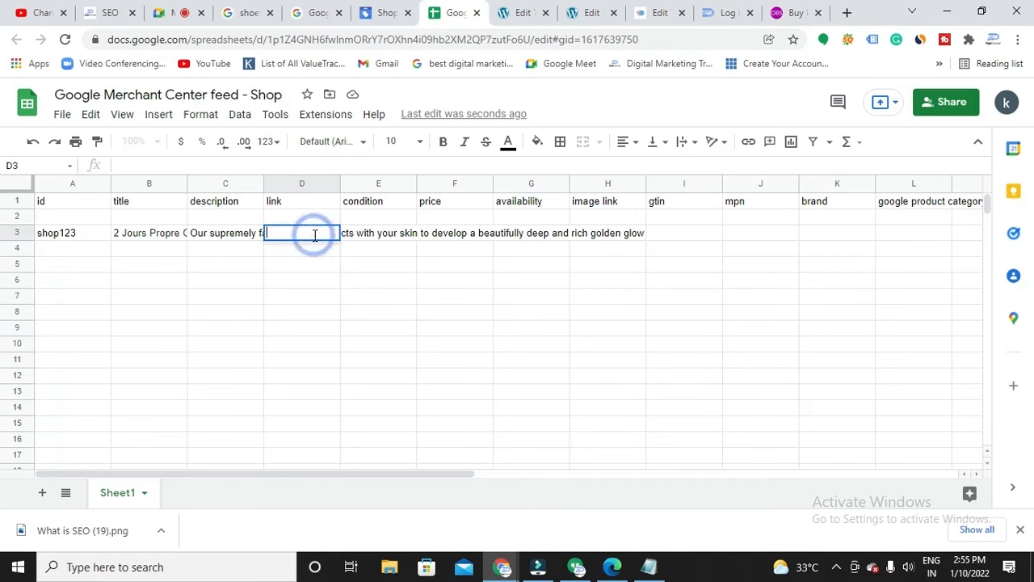
key("ctrl+v")
left_click(381, 305)
Fill condition New, price 1000 INR and availability In stock in E3–G3
left_click(406, 232)
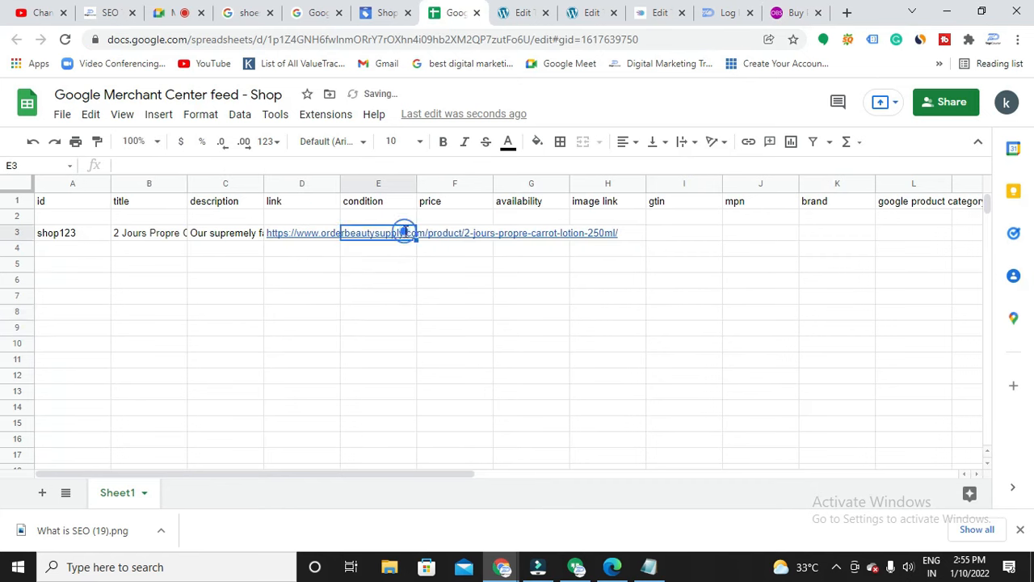
double_click(406, 232)
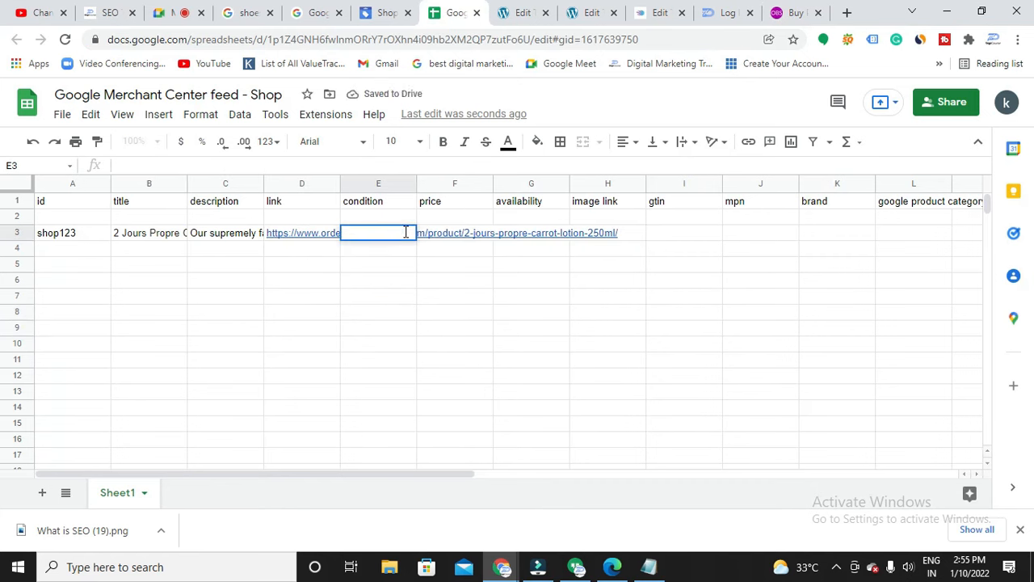
type("New")
left_click(464, 299)
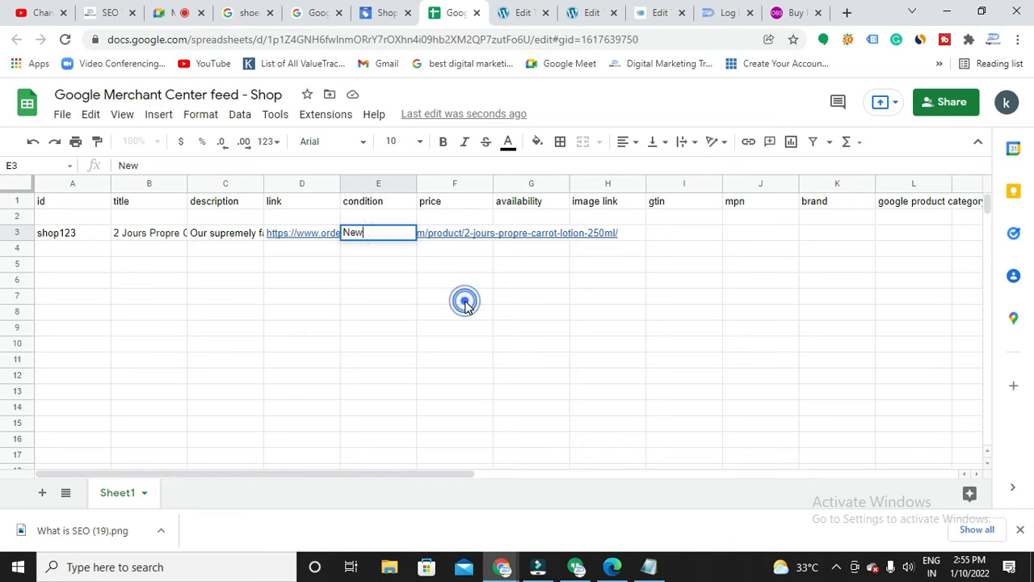
double_click(467, 235)
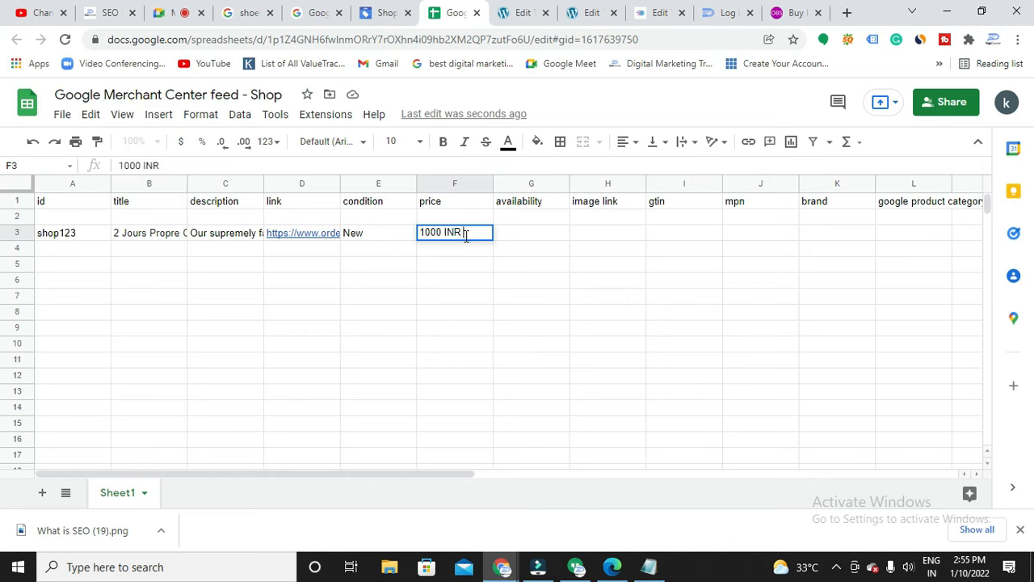
left_click(541, 240)
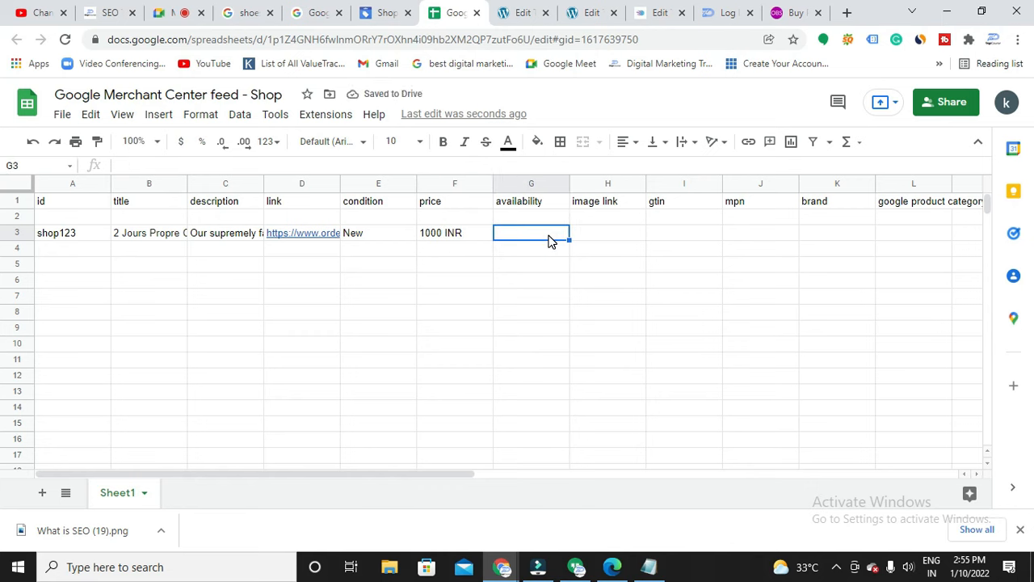
type("In stock")
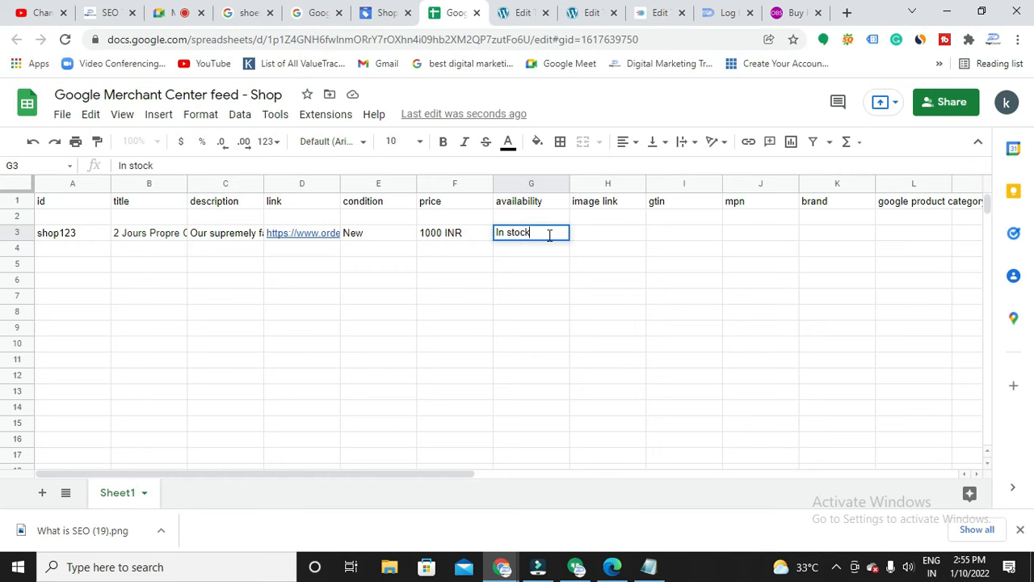
left_click(610, 234)
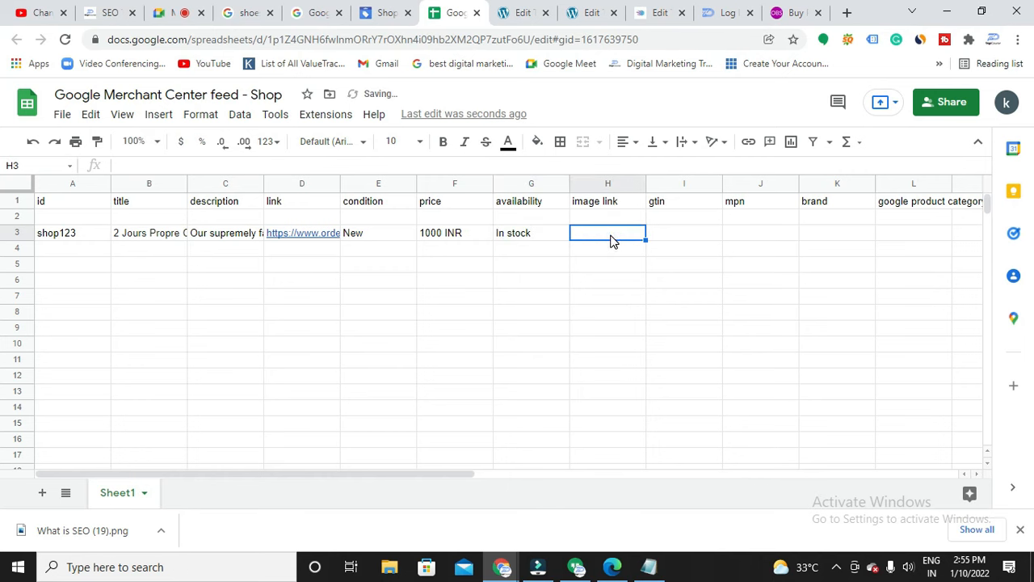
Open the HTML source of the carrot lotion product page
left_click(241, 13)
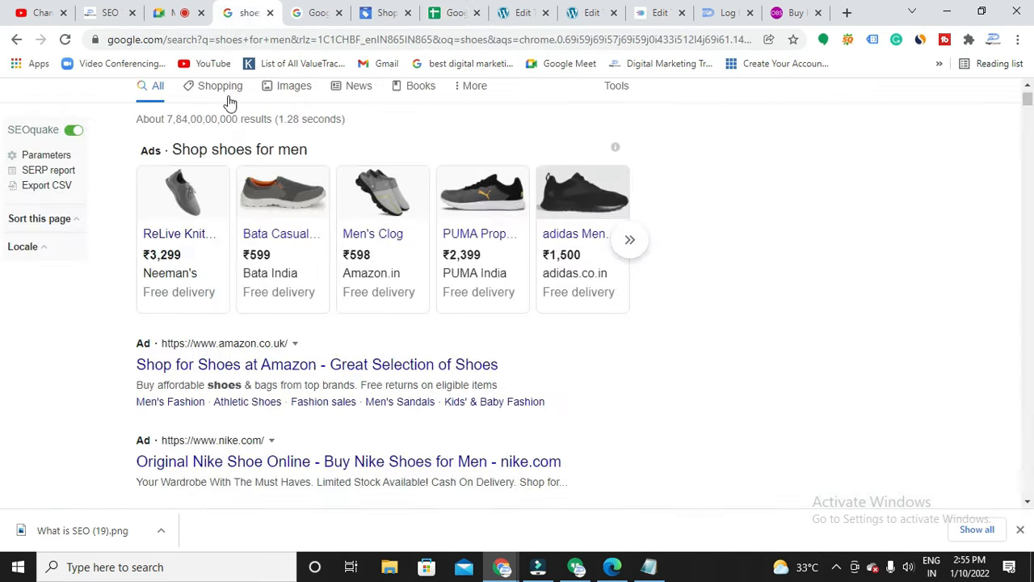
scroll(214, 114, "up", 2)
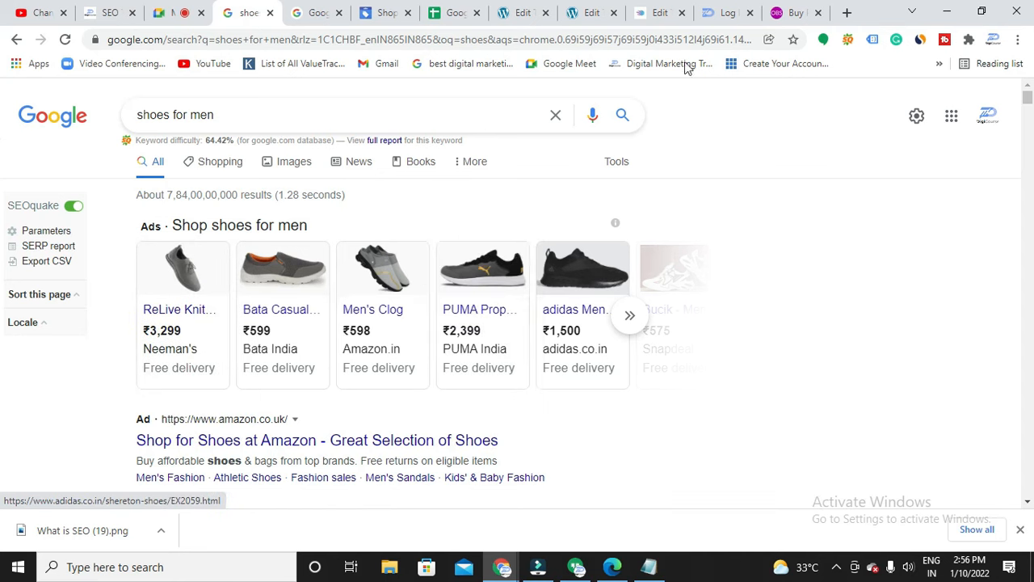
left_click(794, 13)
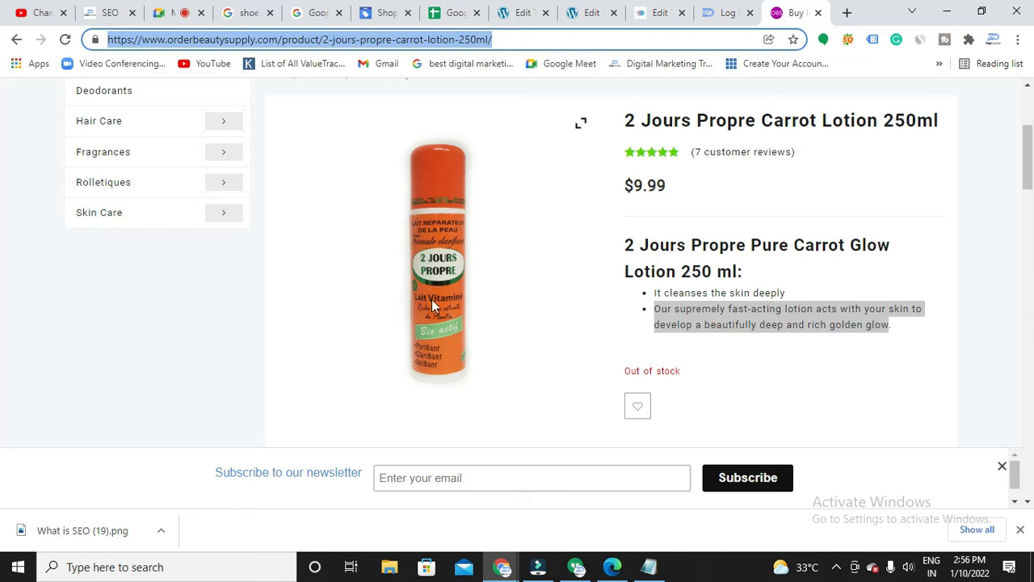
right_click(398, 217)
right_click(380, 311)
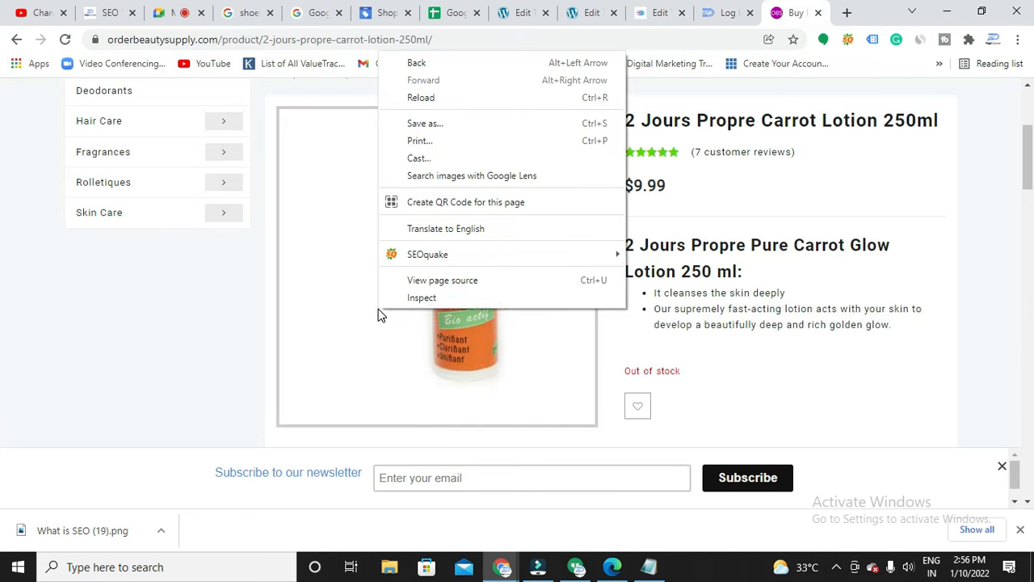
left_click(341, 311)
right_click(342, 311)
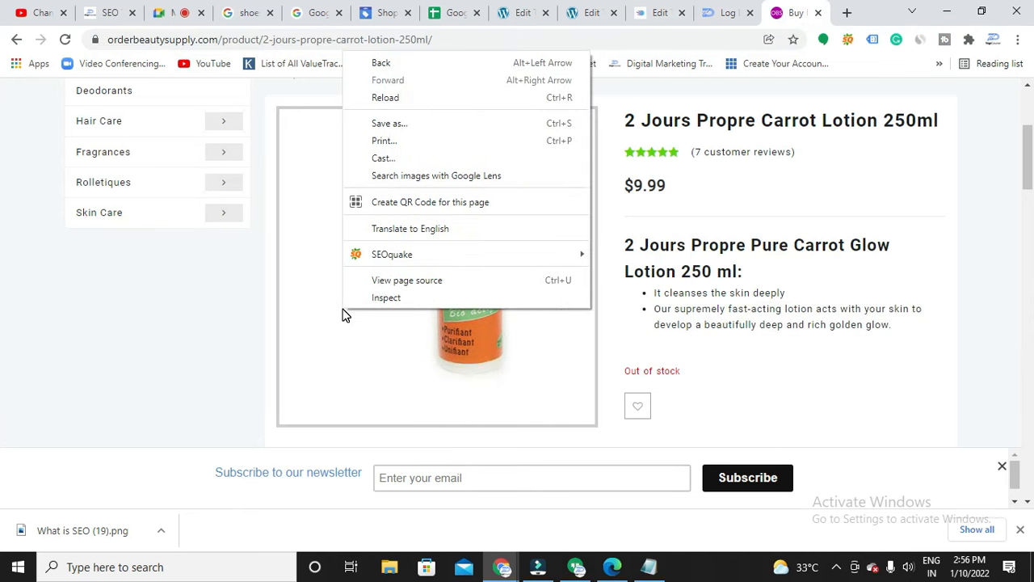
left_click(417, 281)
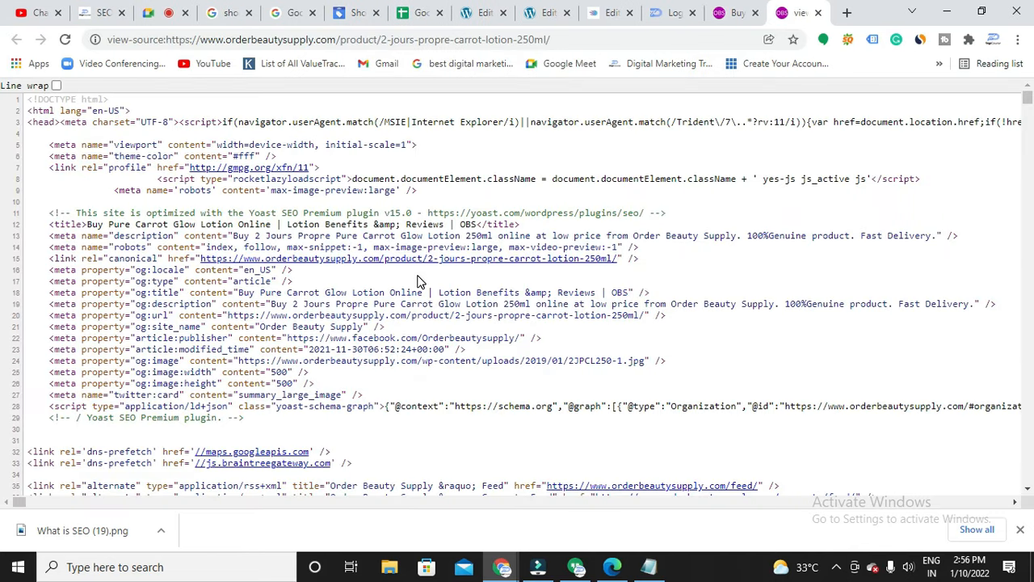
Find the og:image URL in the source by searching 'image', and paste it into H3
key("ctrl+f")
type("image")
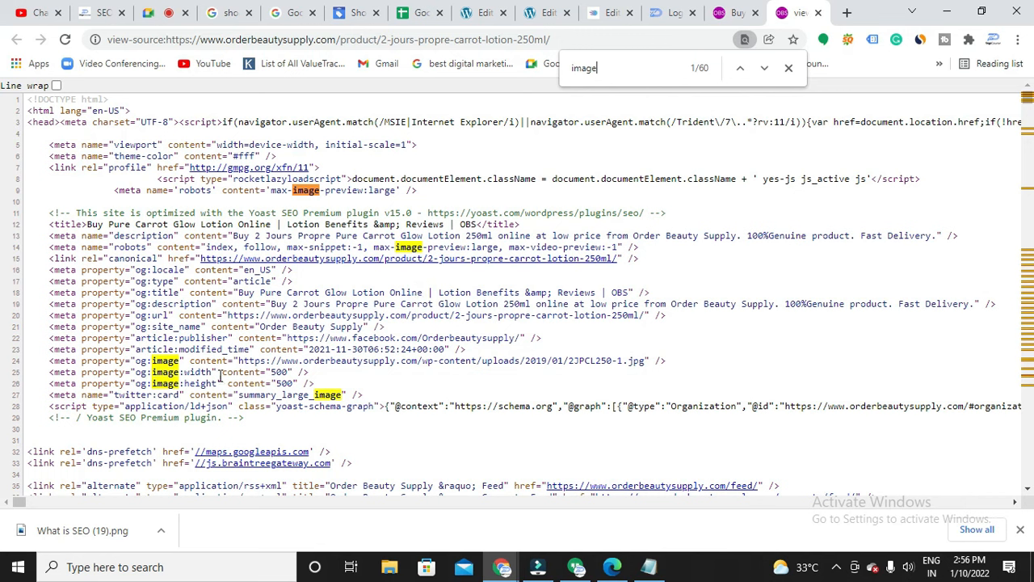
left_click(240, 360)
left_click_drag(239, 360, 661, 361)
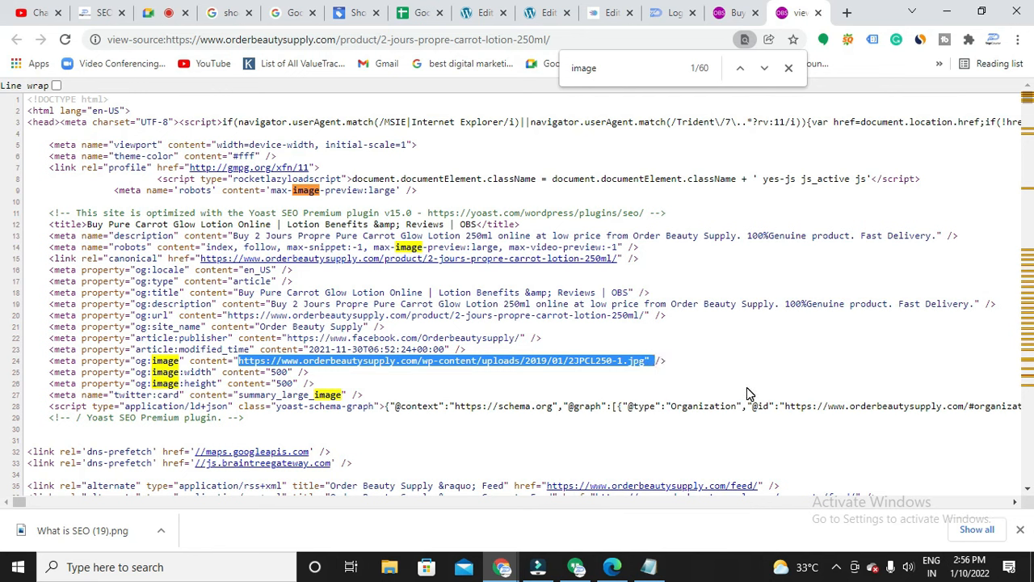
left_click(627, 366)
left_click_drag(239, 361, 642, 360)
key("ctrl+c")
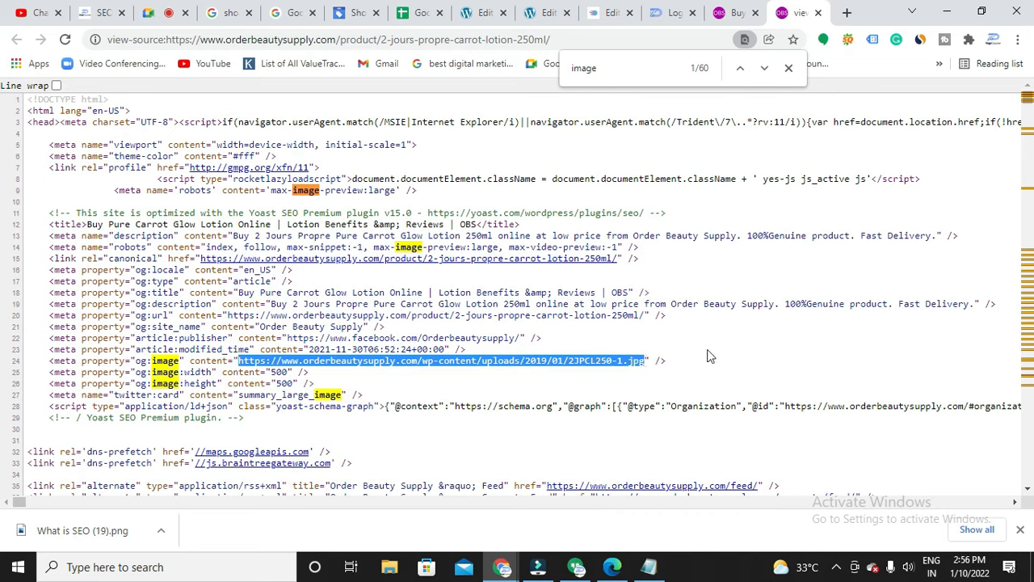
left_click(408, 13)
key("ctrl+v")
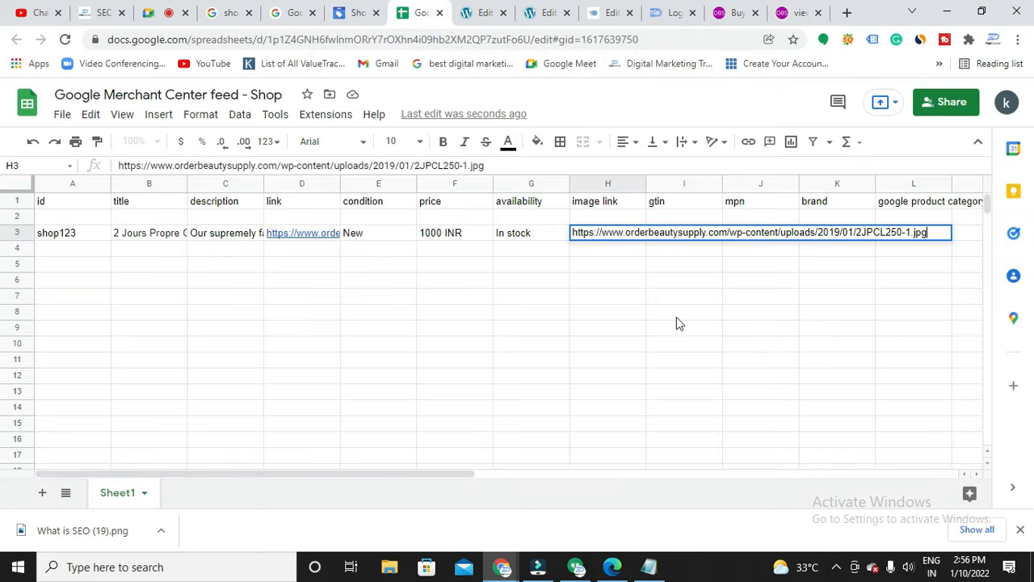
Commit the image link in H3 and widen column H to show it
left_click(676, 317)
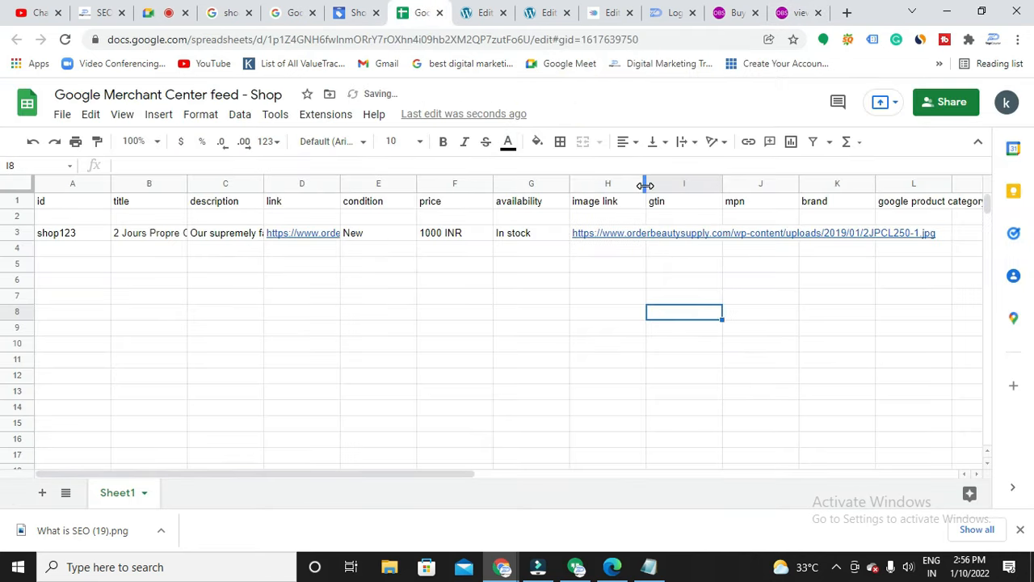
left_click_drag(646, 184, 699, 184)
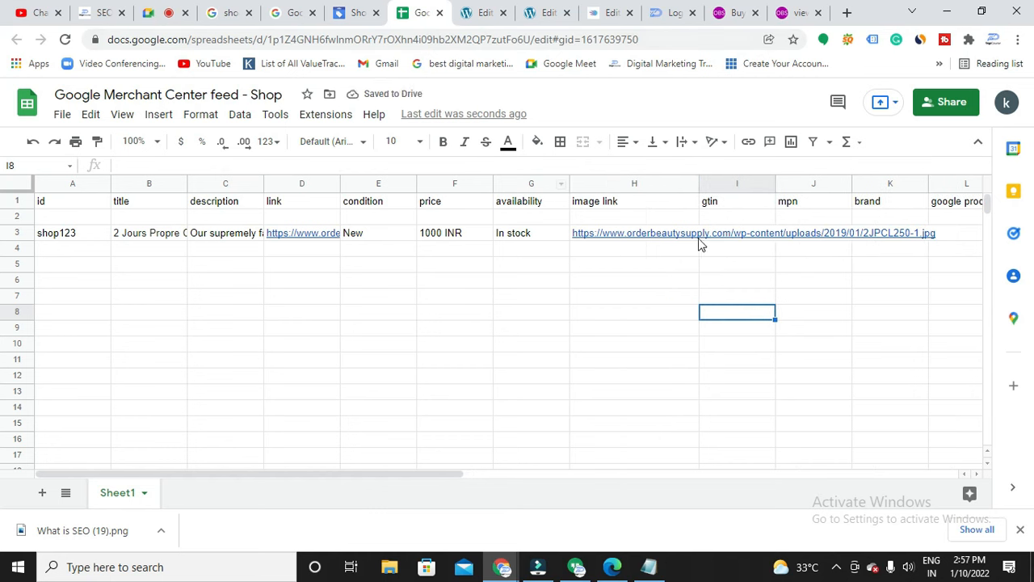
left_click(222, 17)
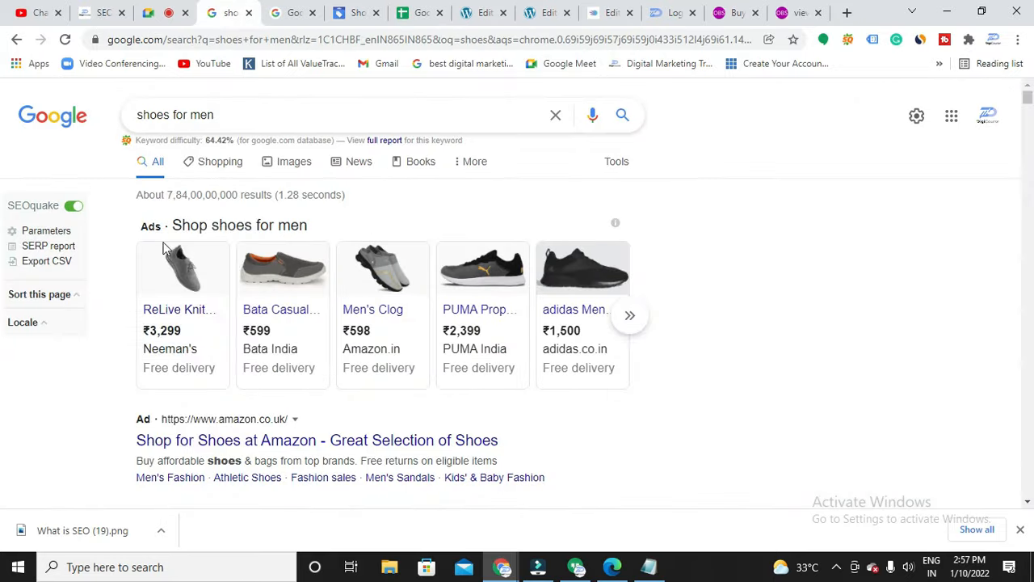
left_click(407, 21)
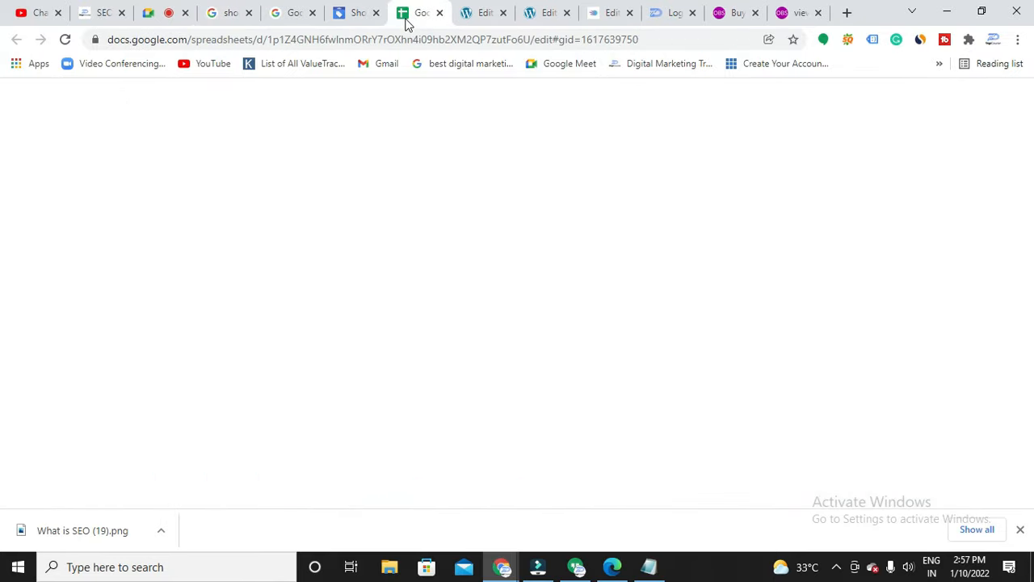
Move past the gtin column and start editing brand cell K3
left_click(735, 218)
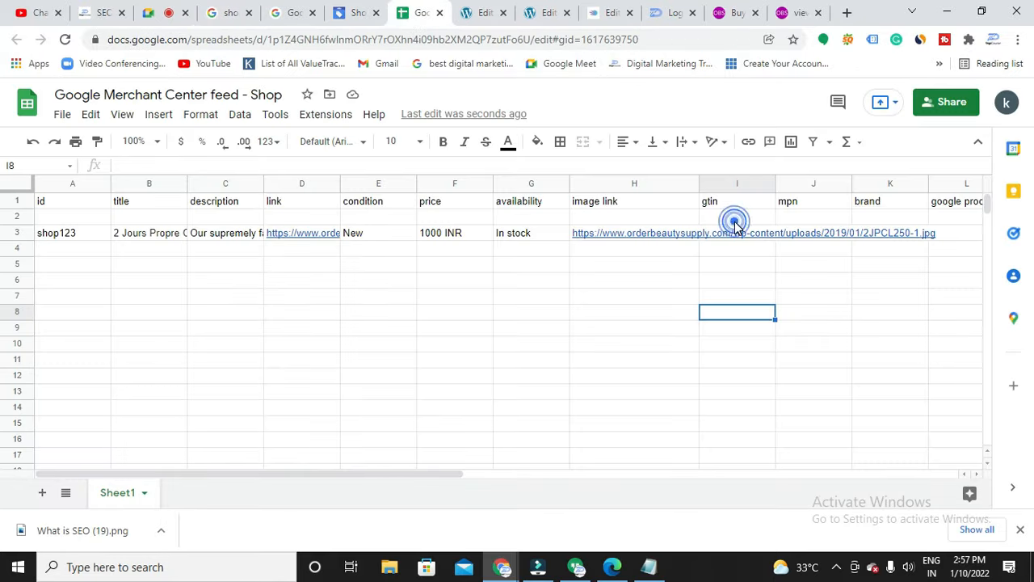
left_click(736, 248)
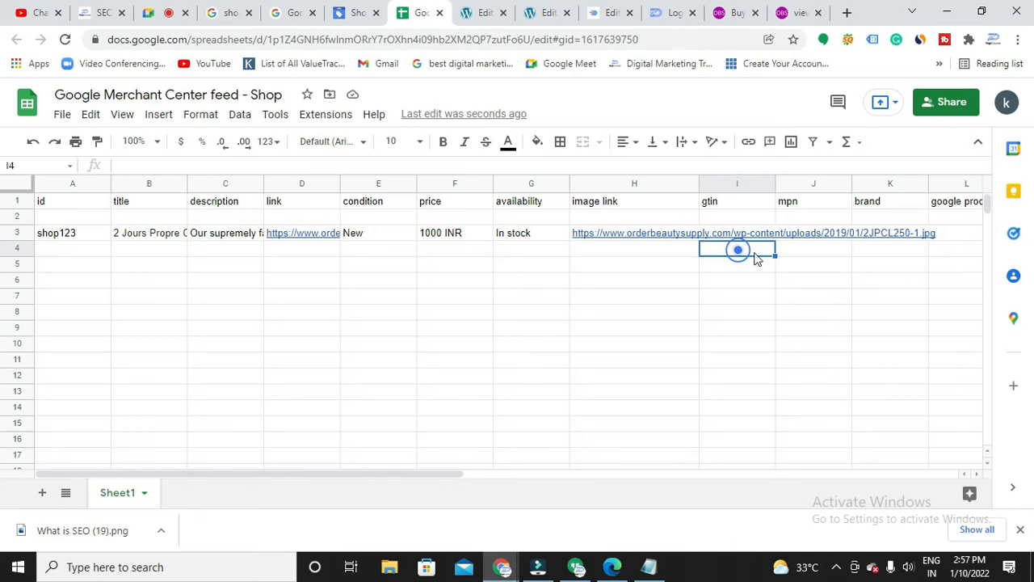
left_click(898, 216)
left_click(905, 235)
double_click(904, 234)
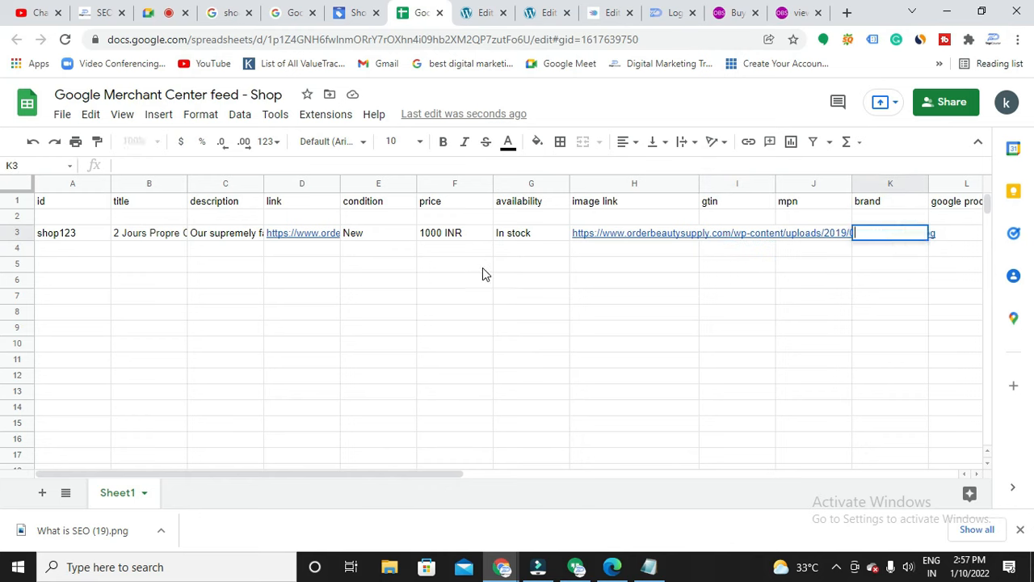
Review the carrot lotion product page details, then return to the feed sheet
left_click(798, 13)
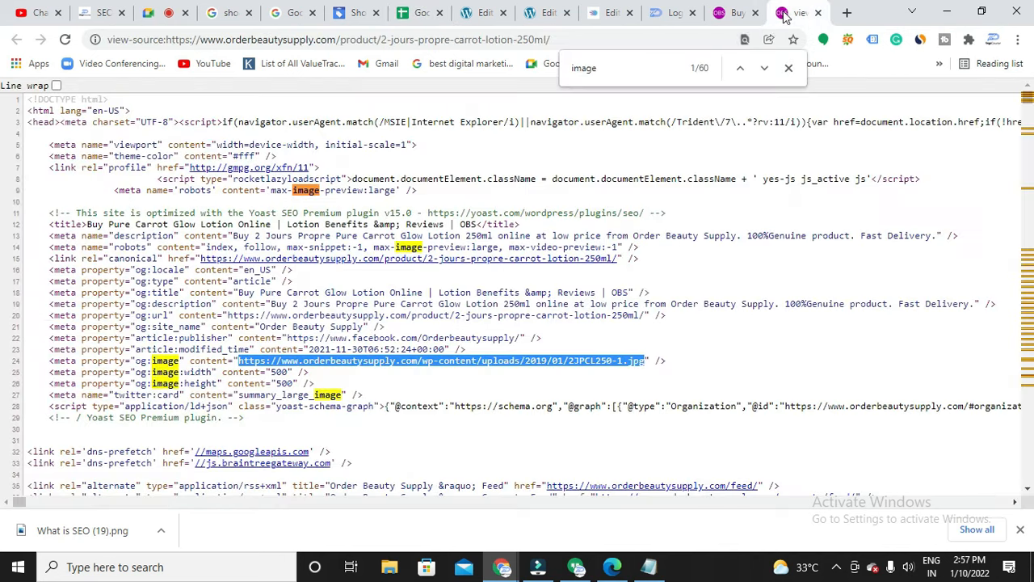
left_click(734, 14)
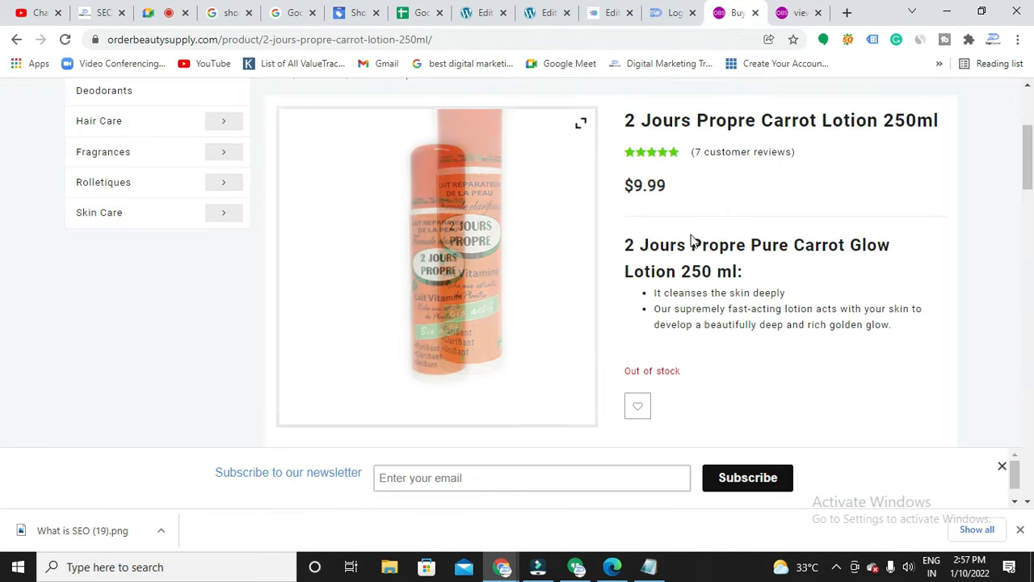
scroll(697, 291, "up", 1)
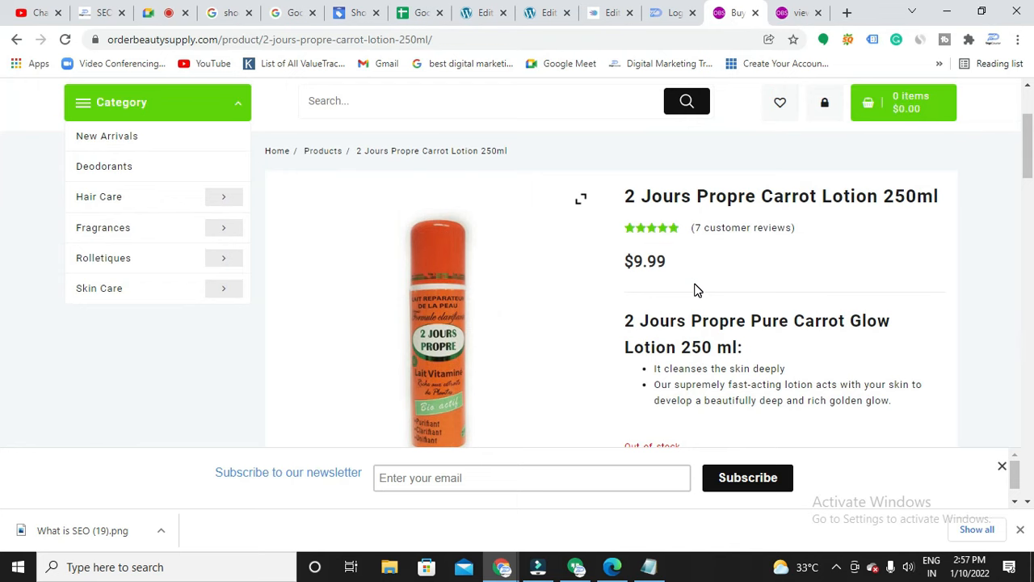
scroll(697, 289, "down", 1)
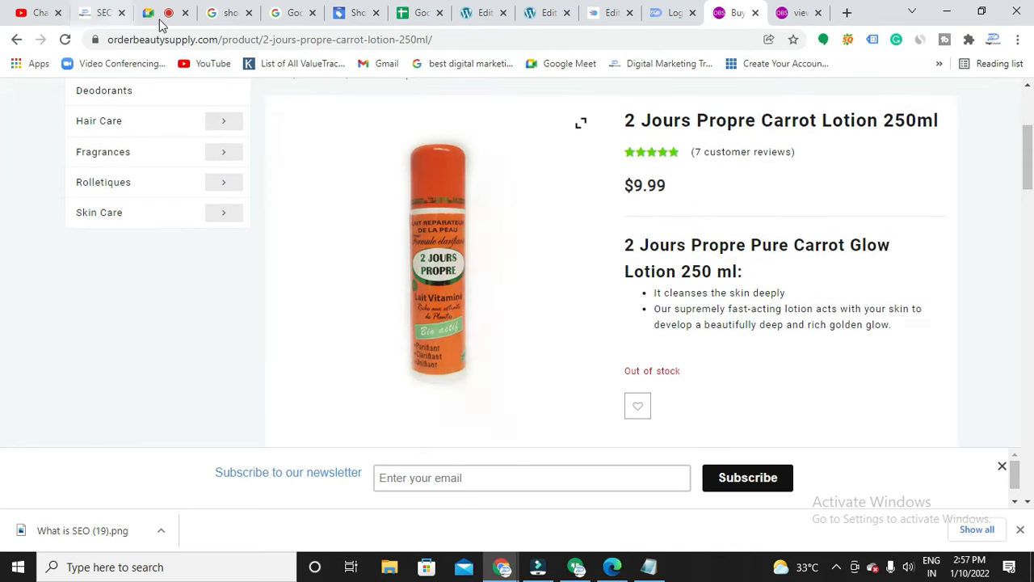
left_click(417, 15)
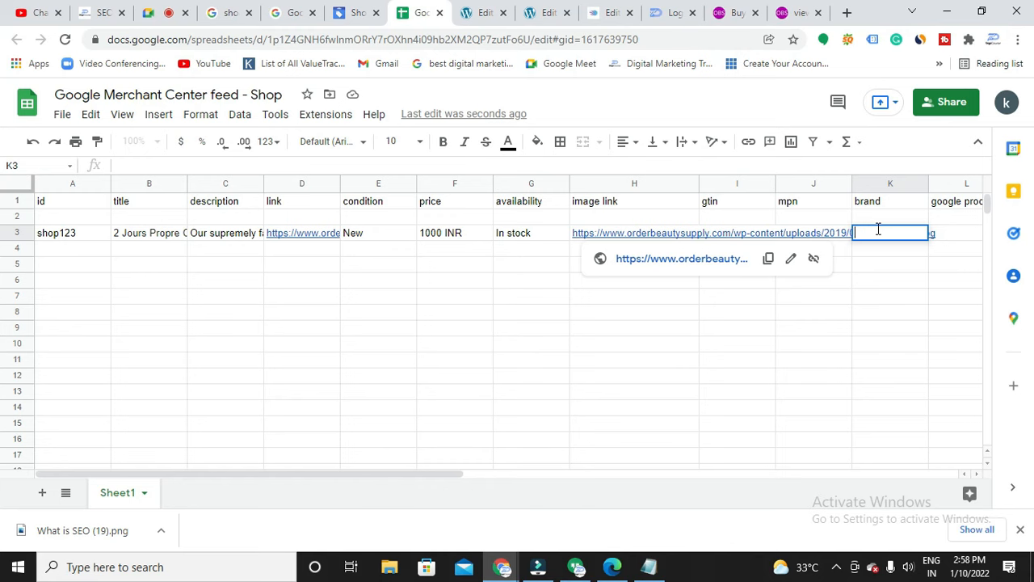
Enter Carrot Glow as the brand in cell K3
type("Carrot")
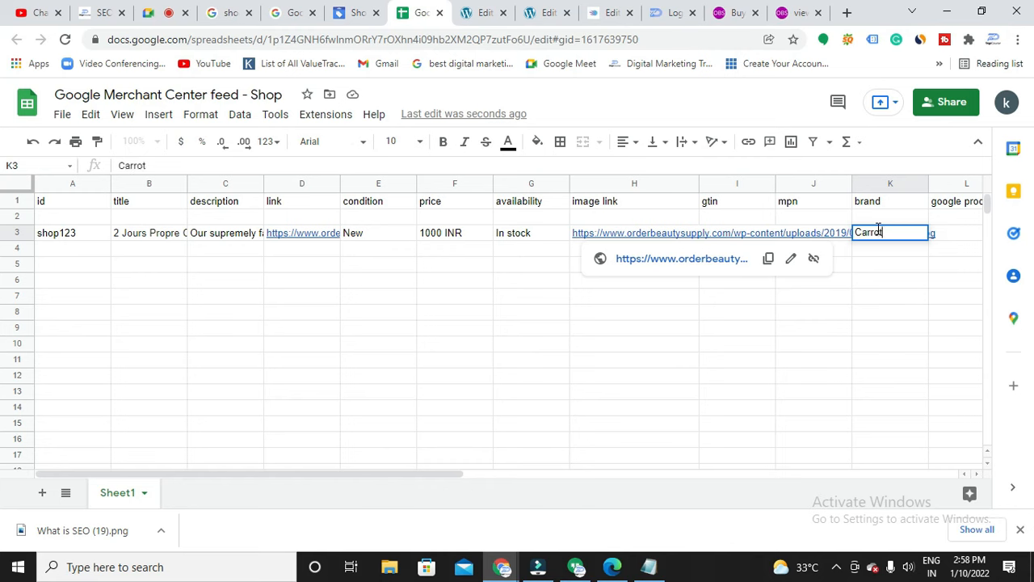
type(" Glow")
left_click(901, 303)
left_click(960, 233)
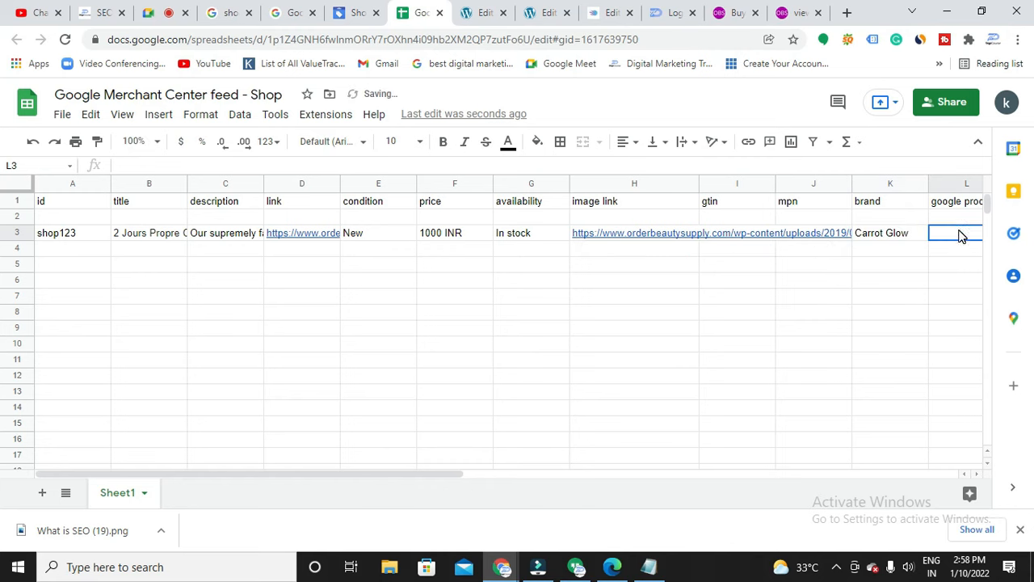
key("Tab")
left_click(824, 236)
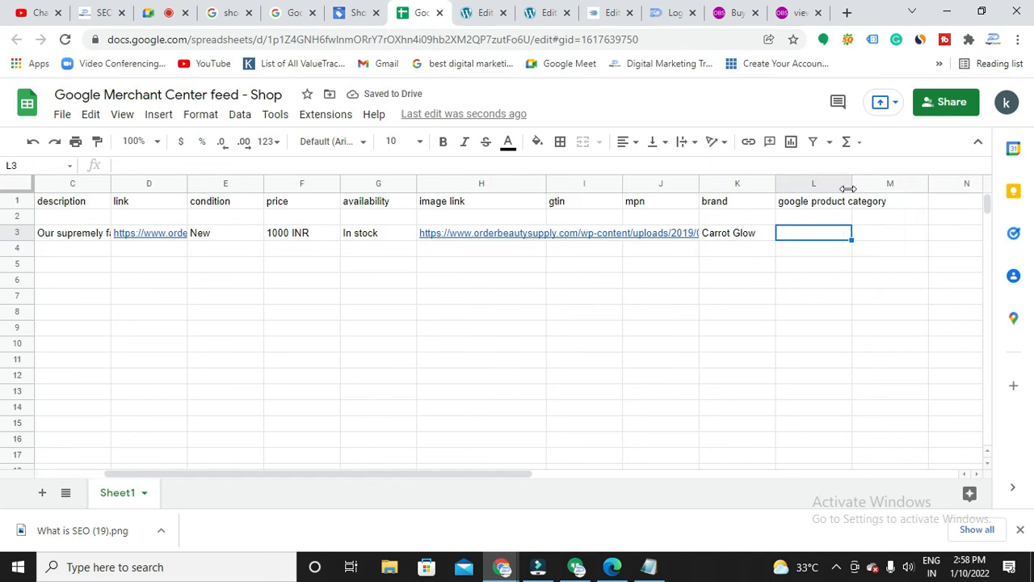
Widen column L to fit the google product category header, then bring the Notepad notes to the front
left_click_drag(851, 188, 933, 184)
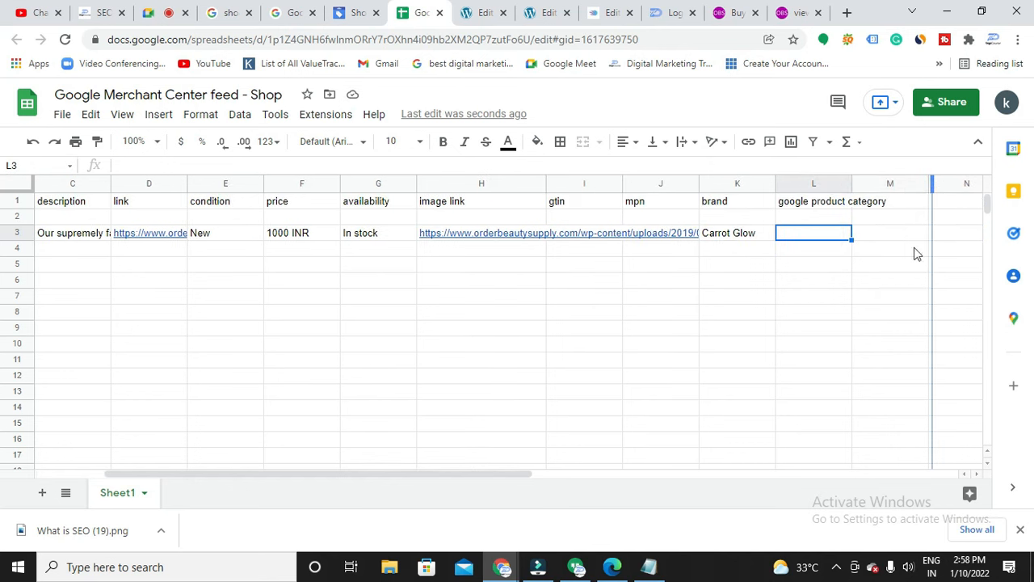
left_click(914, 278)
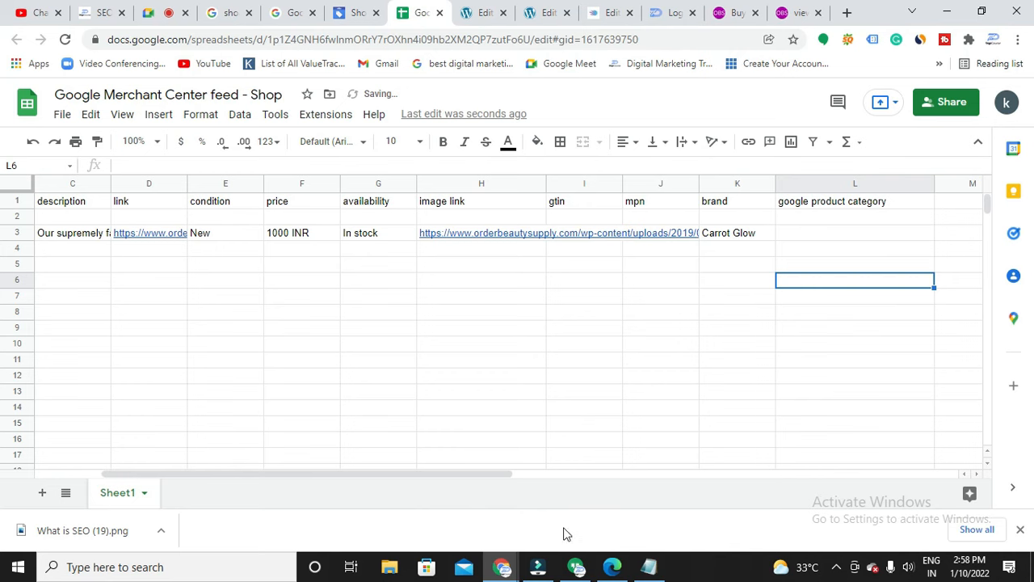
left_click(649, 566)
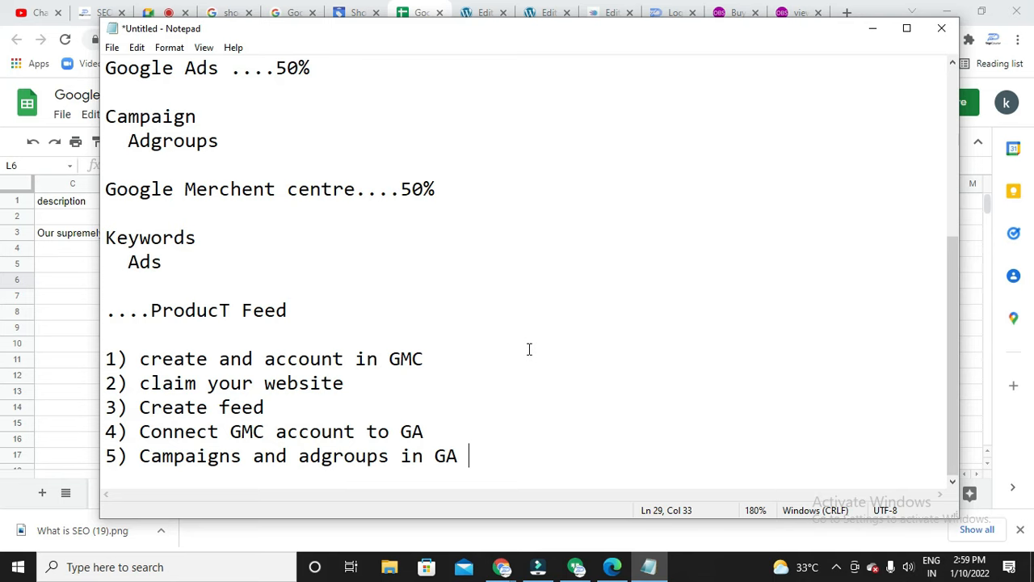
Minimize the Notepad notes and open a new blank browser tab
left_click(873, 29)
left_click(847, 13)
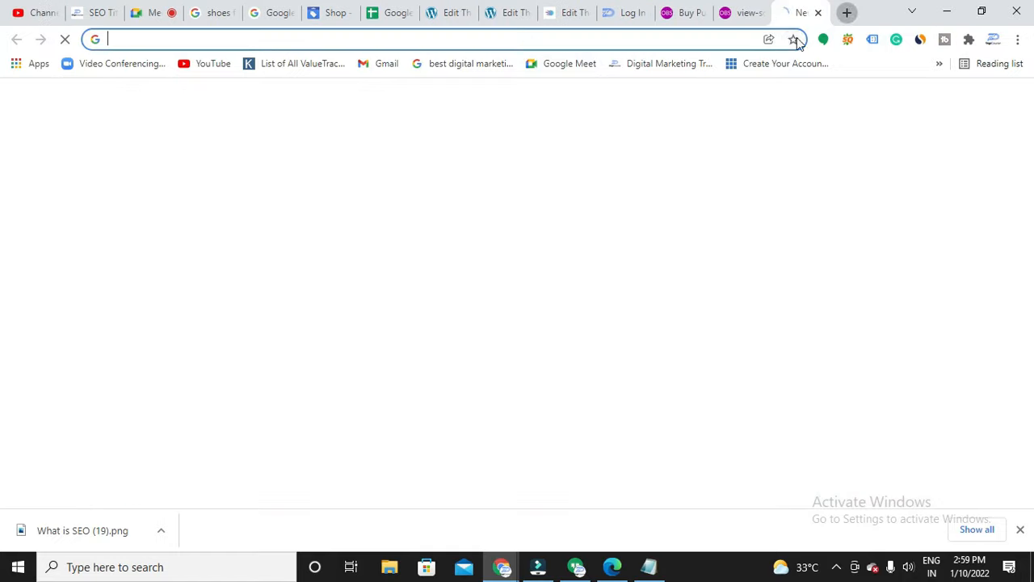
Search 'google product taxonomy' and open the Product Taxonomy text list
left_click(732, 42)
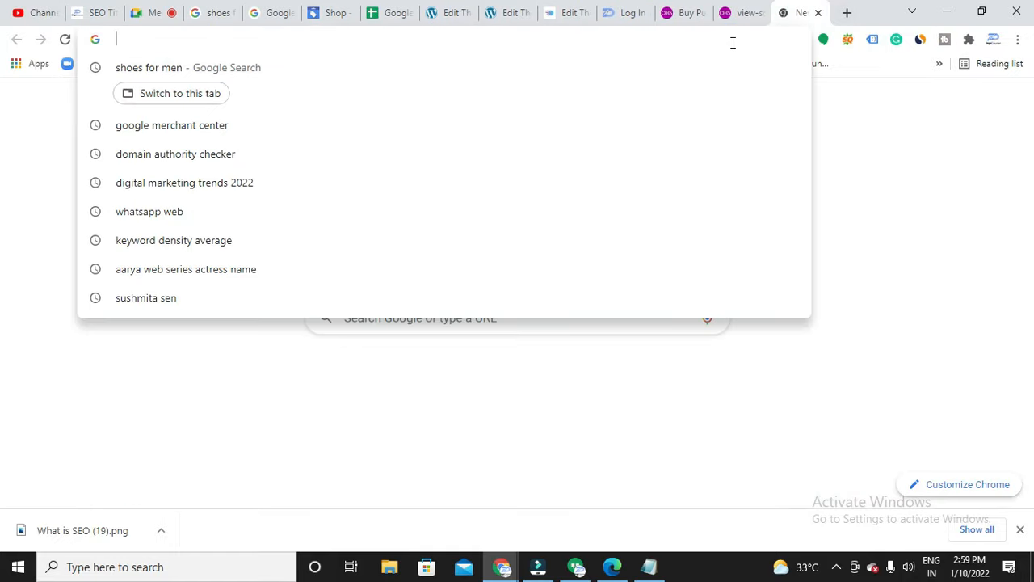
type("google pr")
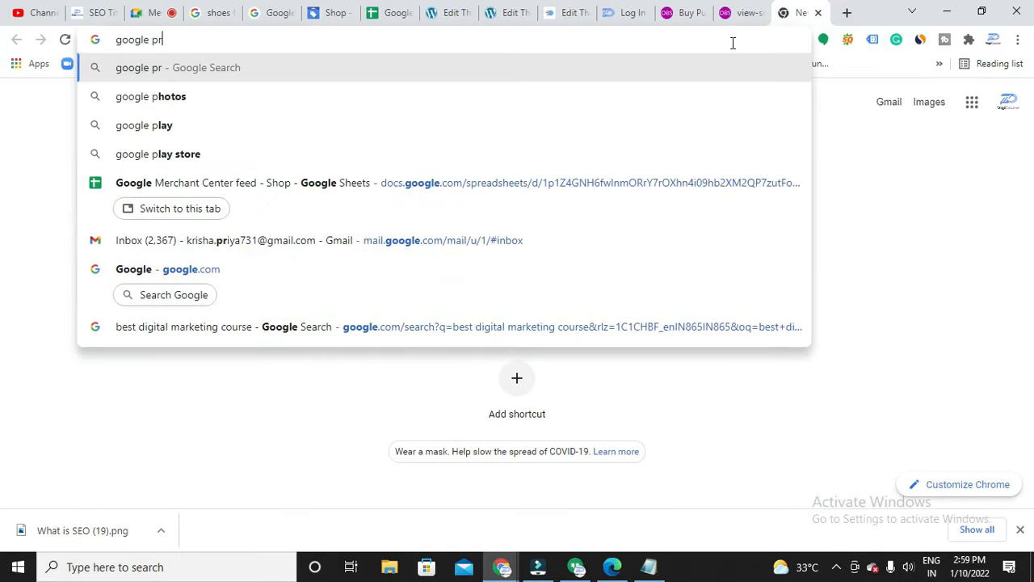
type("oduct")
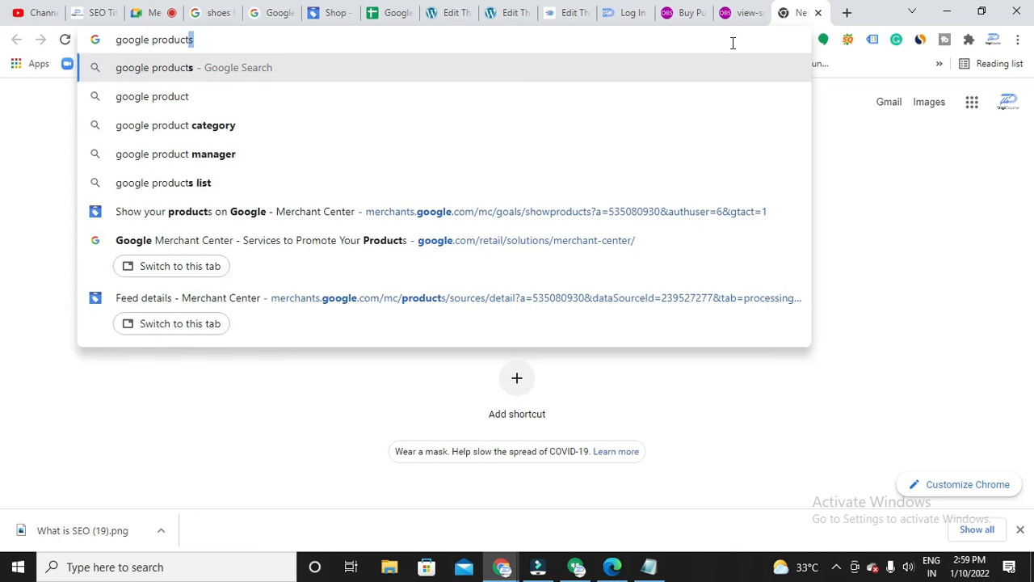
type(" taxon")
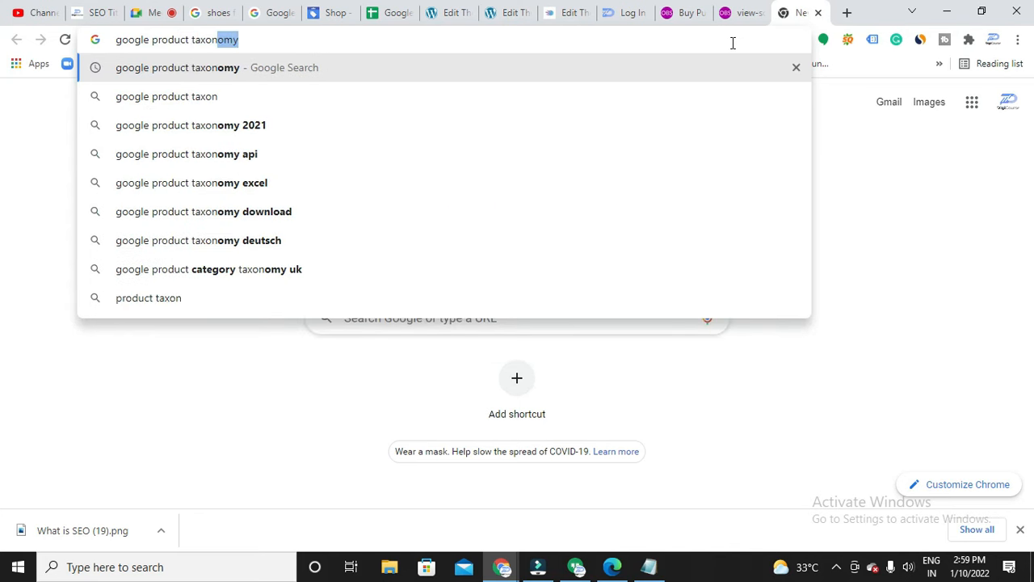
key("Return")
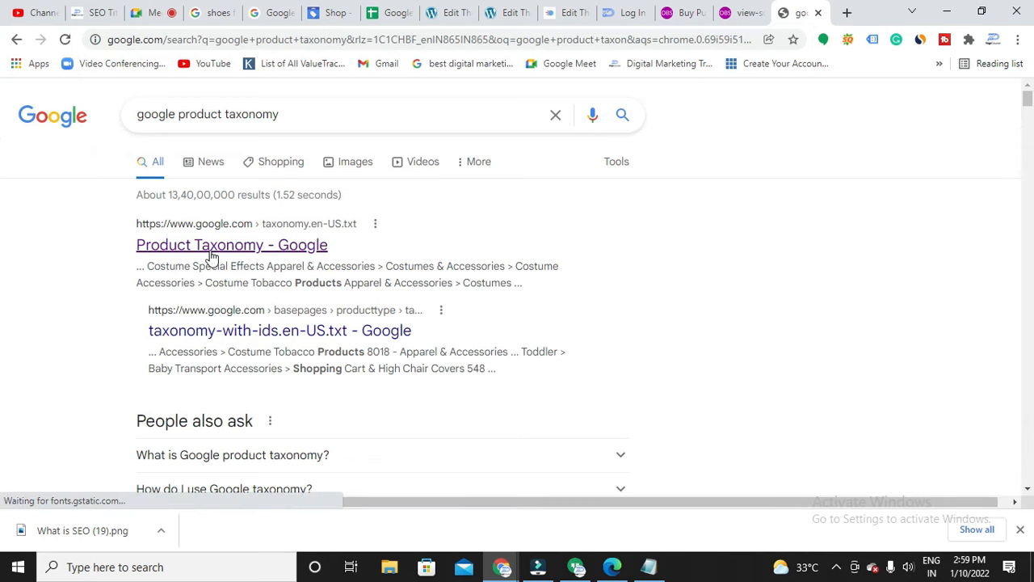
left_click(246, 253)
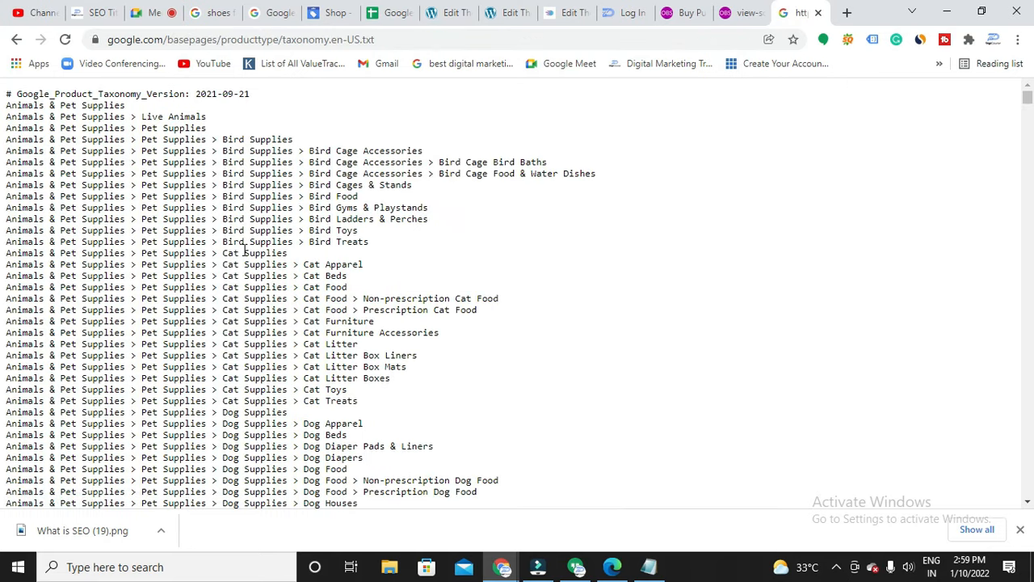
Search the taxonomy for 'skin care' and select the Lotion & Sunscreen Applicators category line
left_click(673, 21)
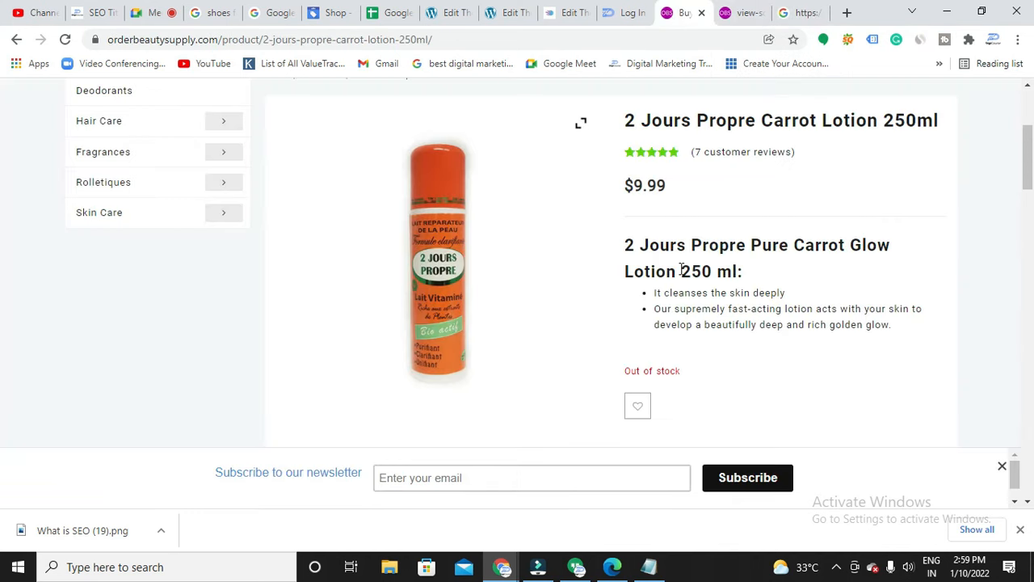
left_click(791, 14)
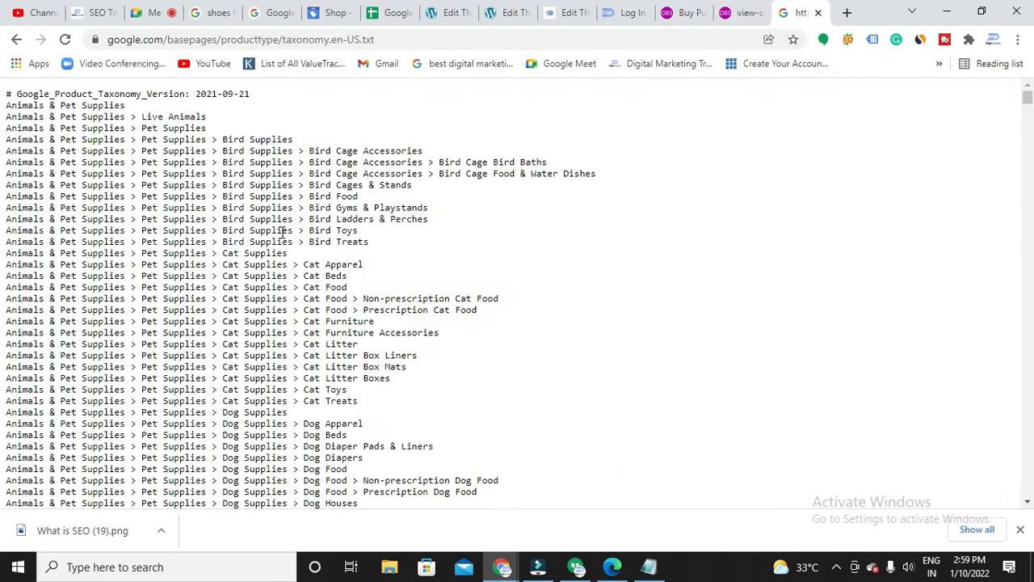
key("ctrl+f")
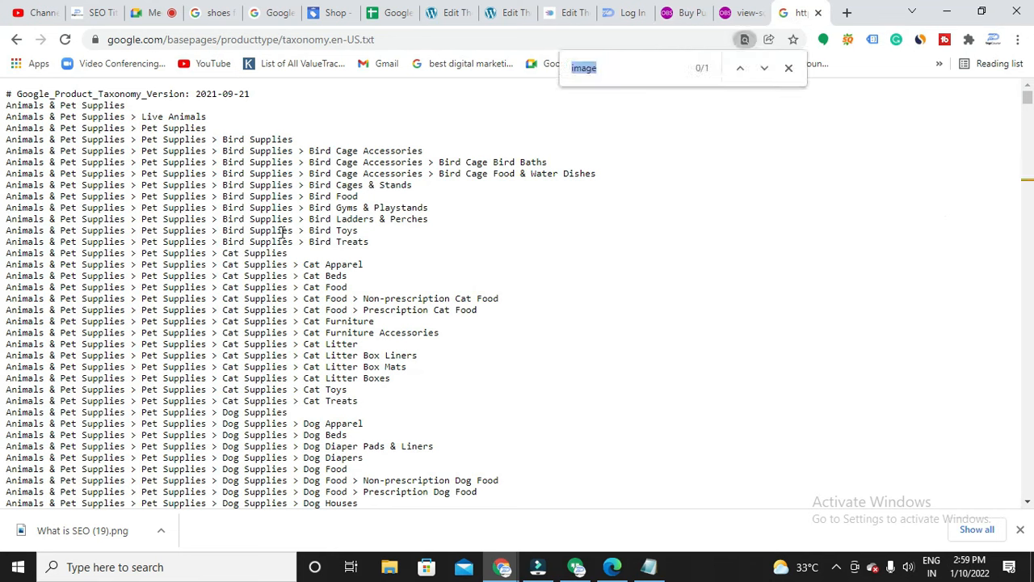
type("skin")
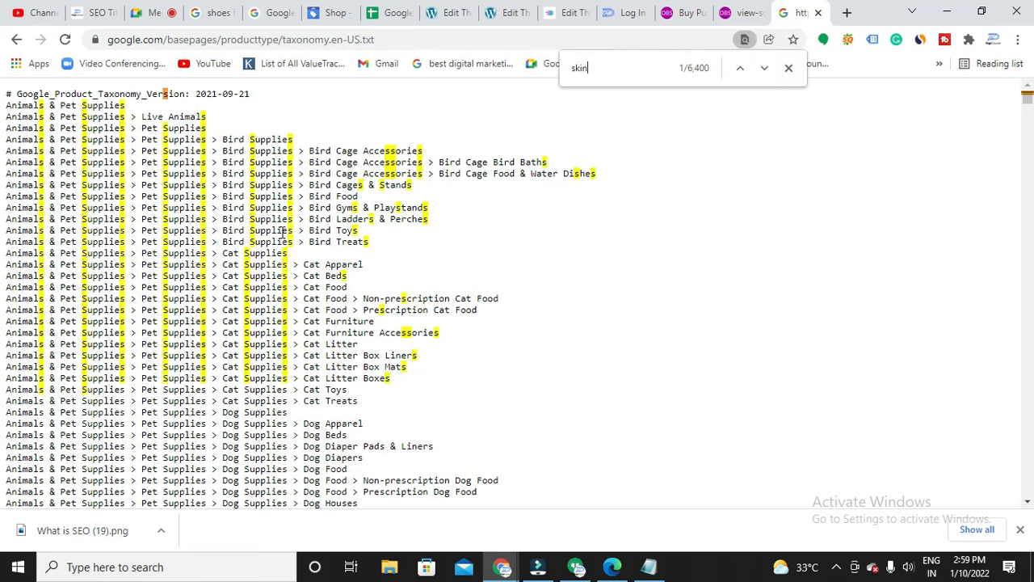
type("care")
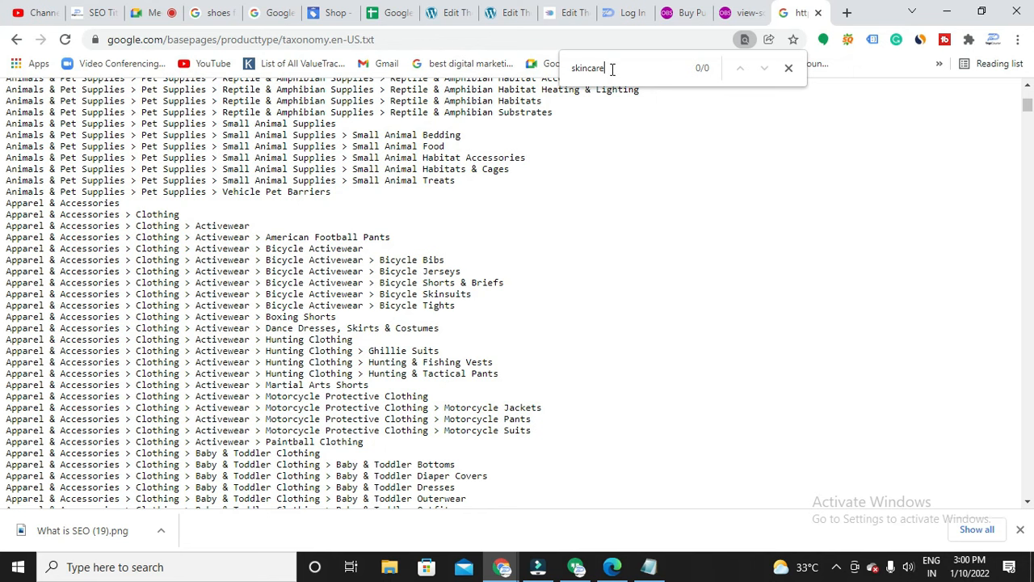
key("Left")
key("Left")
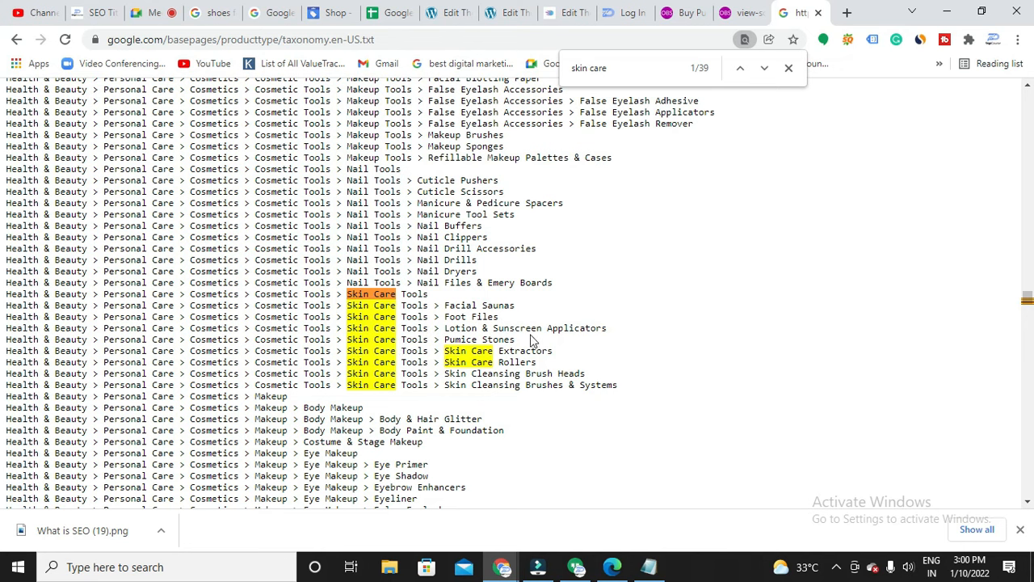
double_click(471, 326)
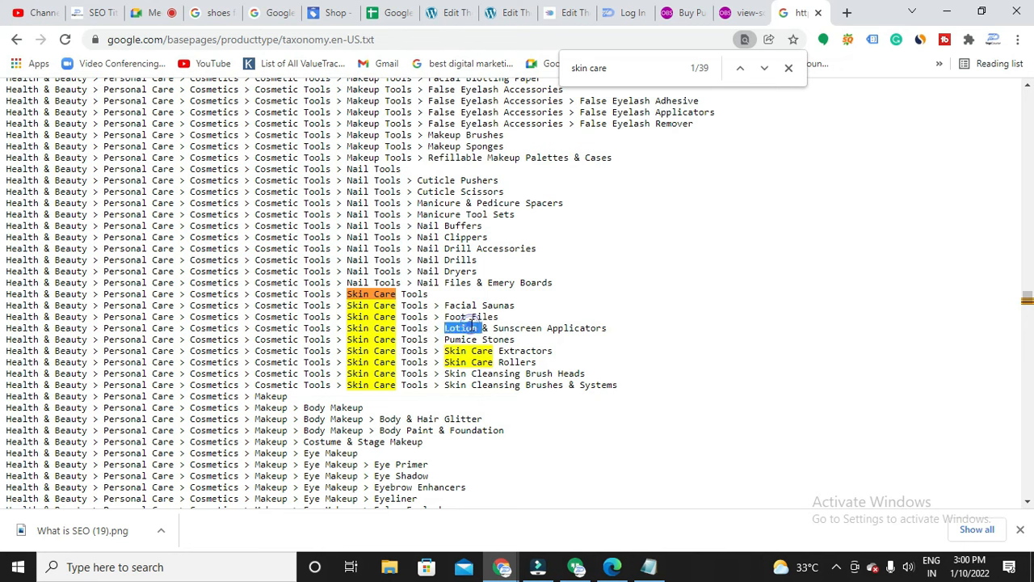
left_click(472, 325)
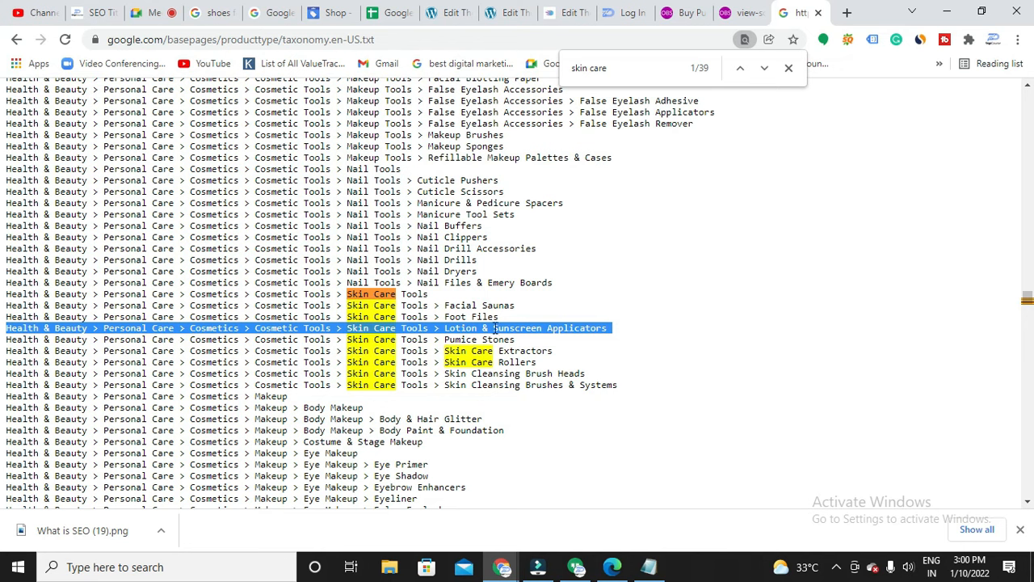
triple_click(589, 327)
key("ctrl+c")
Paste the Lotion & Sunscreen Applicators category path into L3 and widen column B to show the title
left_click(380, 13)
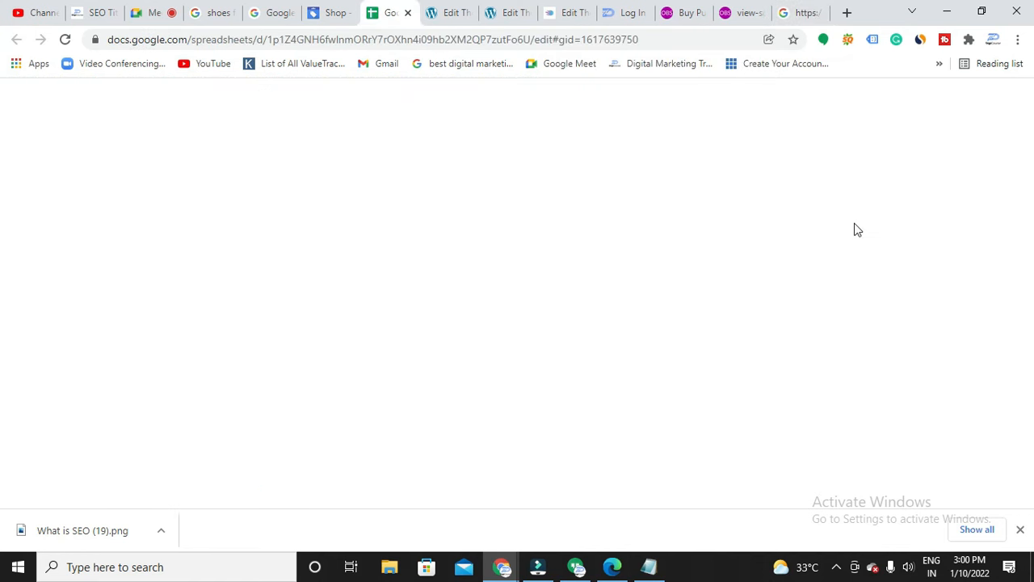
left_click(846, 232)
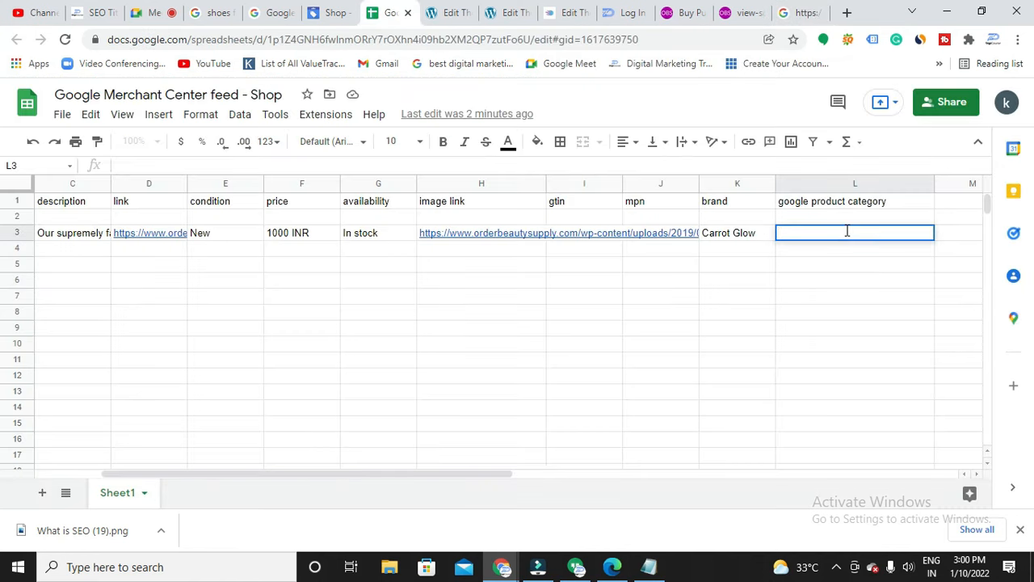
key("ctrl+v")
left_click(855, 310)
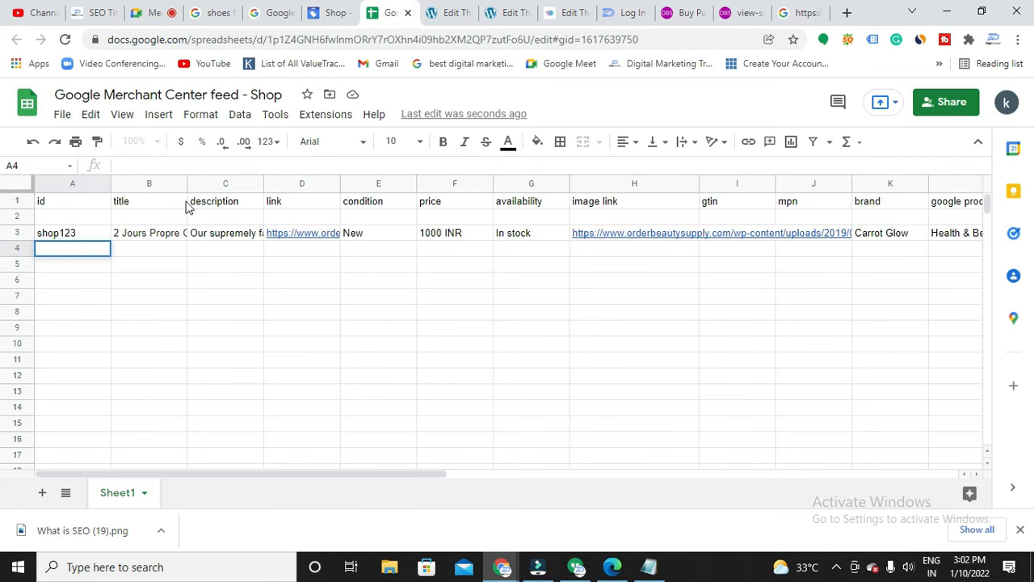
left_click_drag(186, 184, 243, 184)
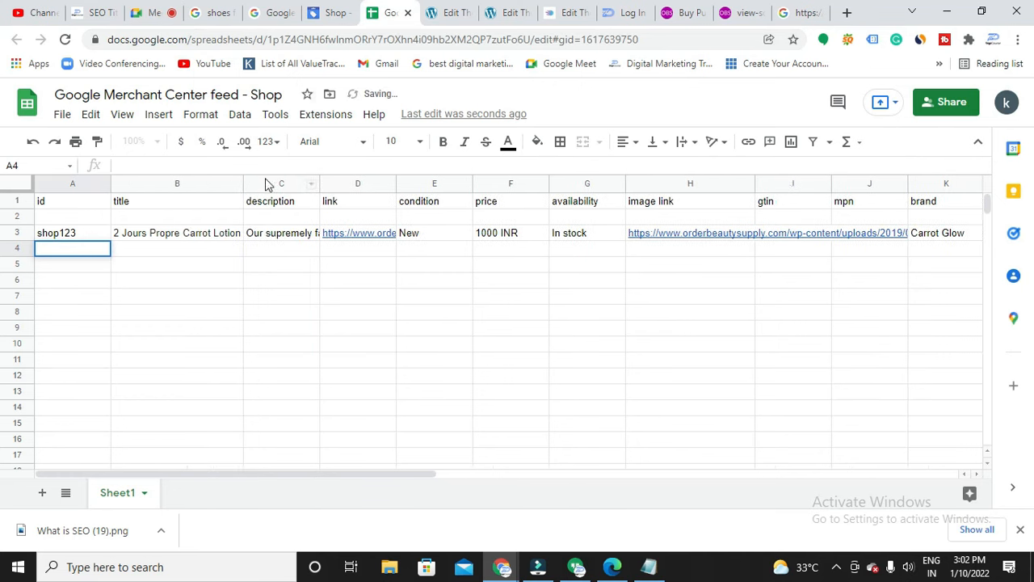
View the 'shoes for men' Shopping ads, then return to the feed spreadsheet
left_click(255, 16)
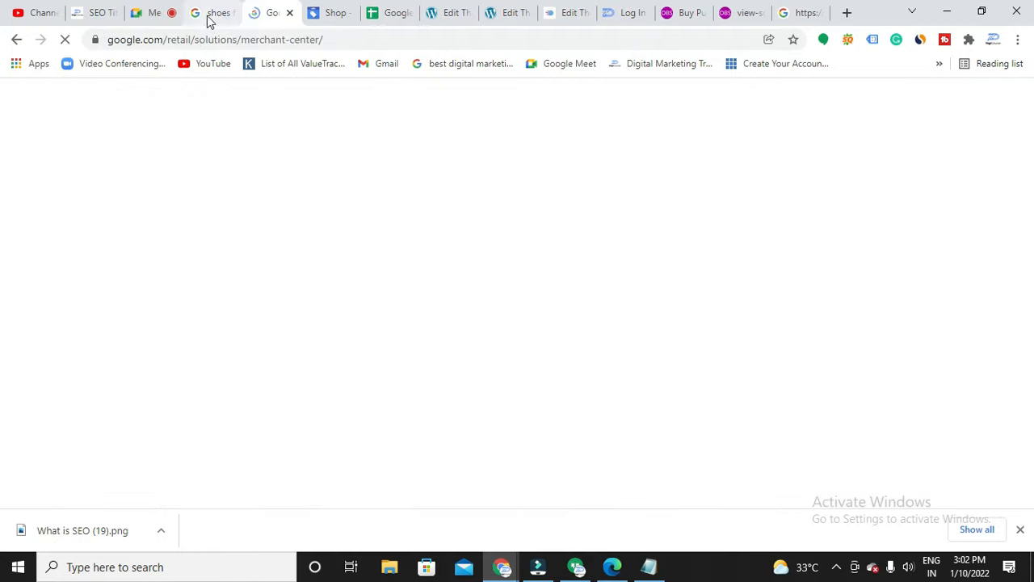
left_click(207, 17)
mouse_move(188, 269)
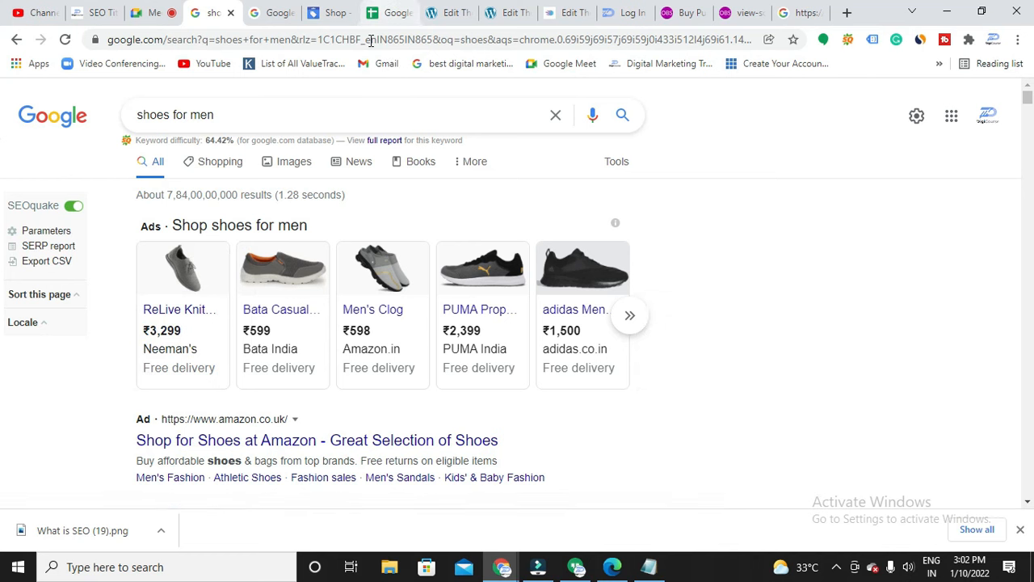
left_click(388, 12)
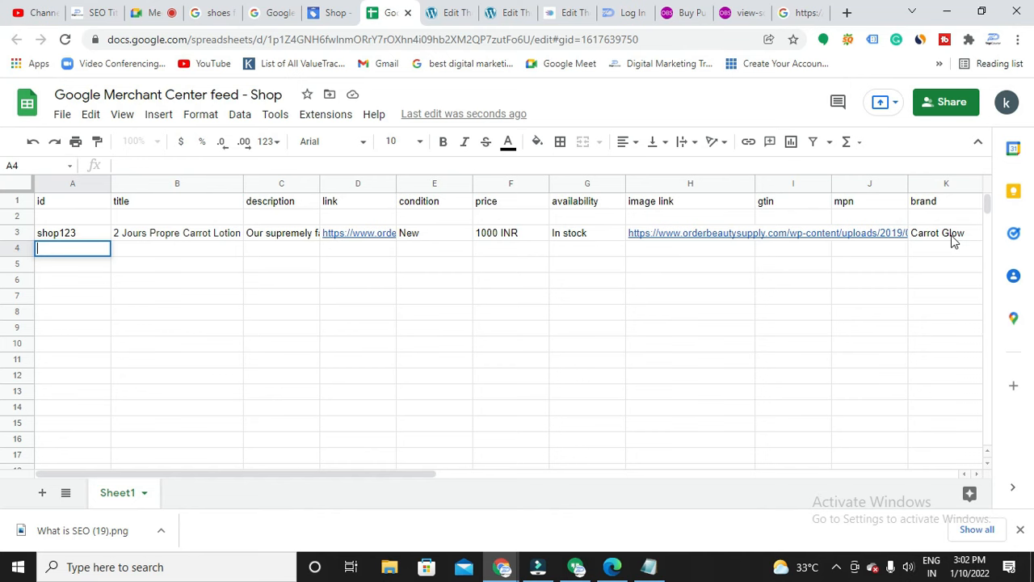
Scroll across the completed row 3 through column L, then go to the Merchant Center feed page
left_click_drag(439, 474, 664, 469)
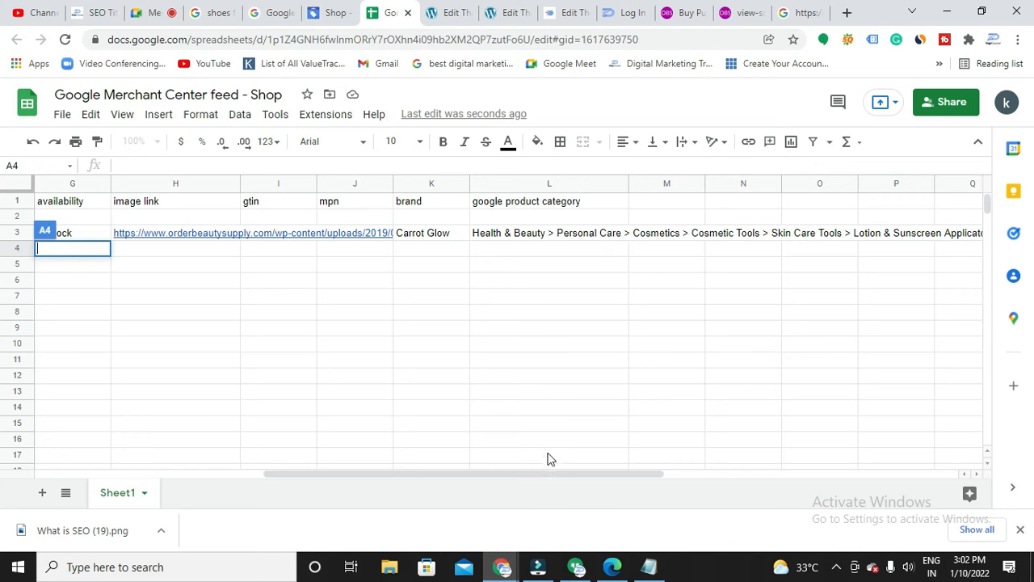
left_click_drag(551, 476, 275, 482)
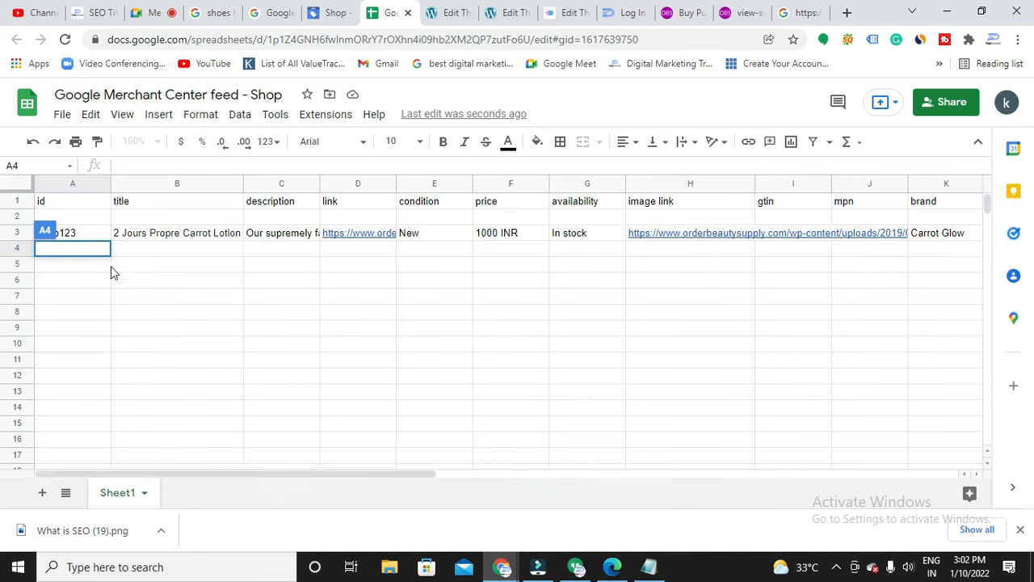
left_click(241, 408)
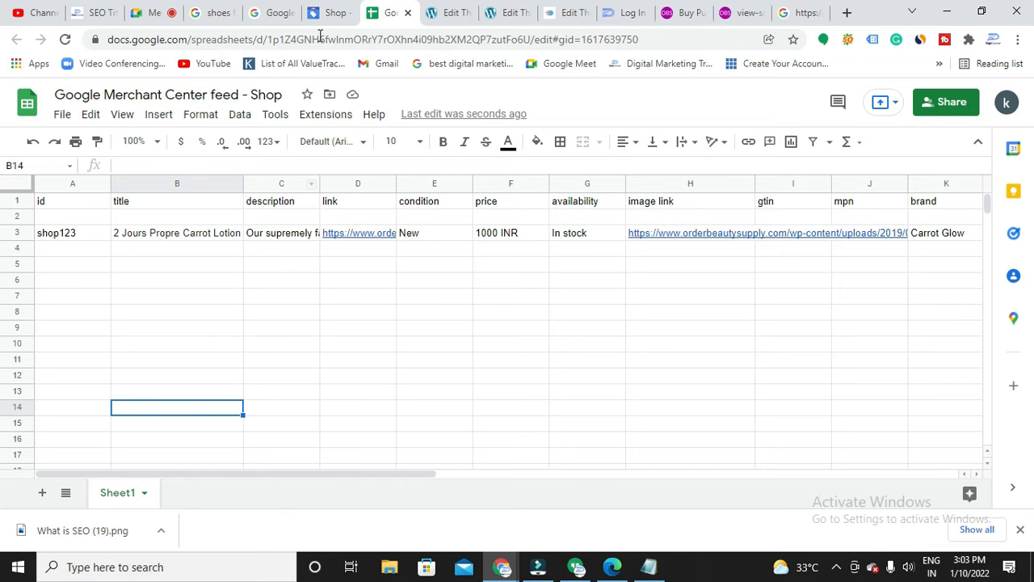
left_click(331, 12)
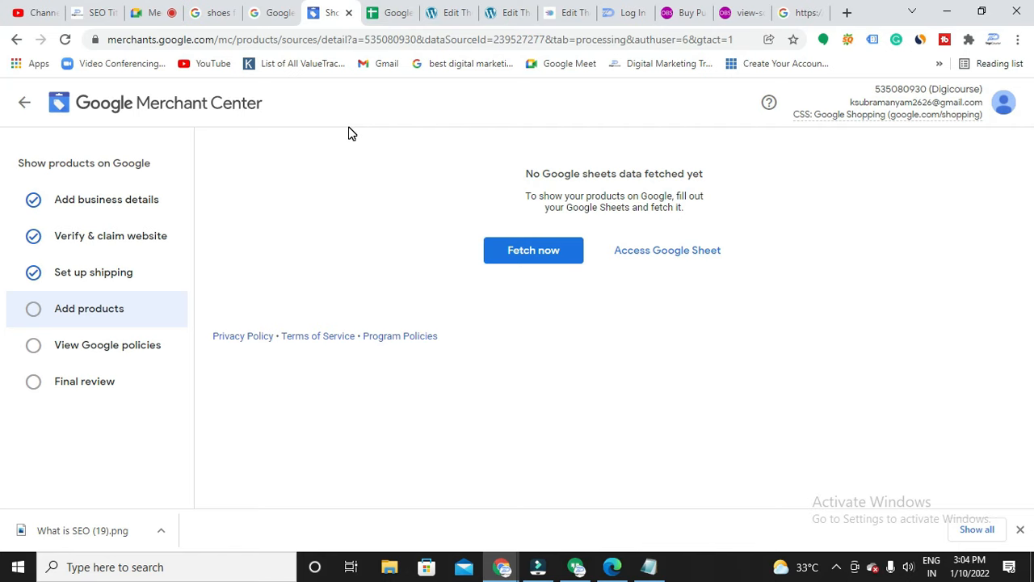
Fetch the sheet data into Merchant Center and page through the Google policies cards
left_click(520, 255)
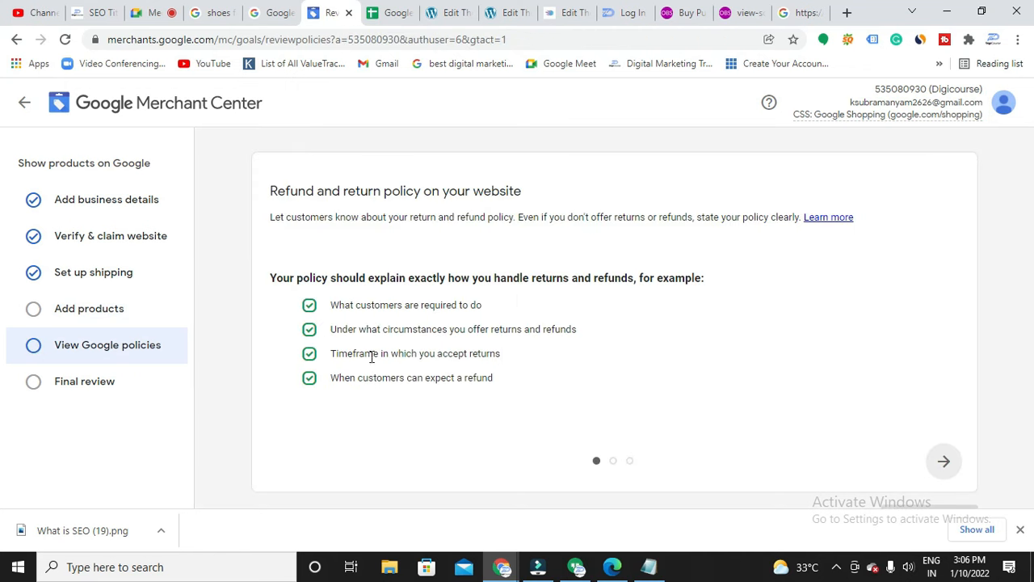
left_click(939, 463)
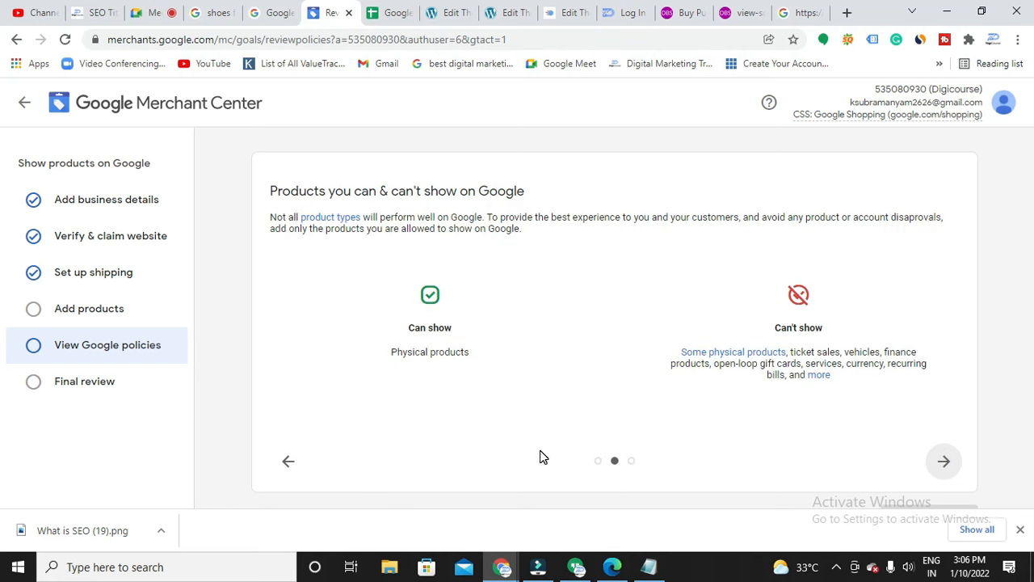
left_click(944, 466)
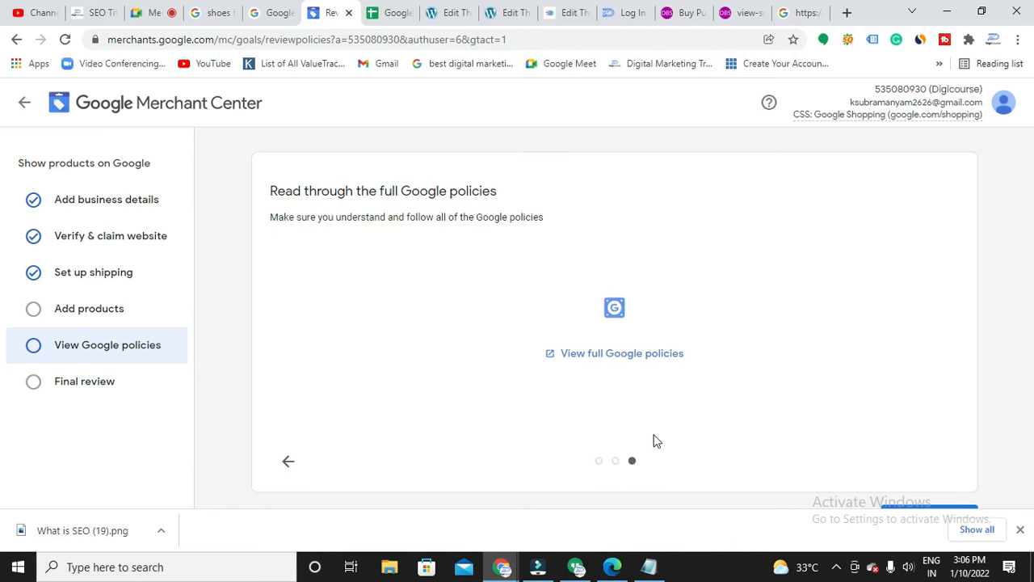
left_click(1021, 533)
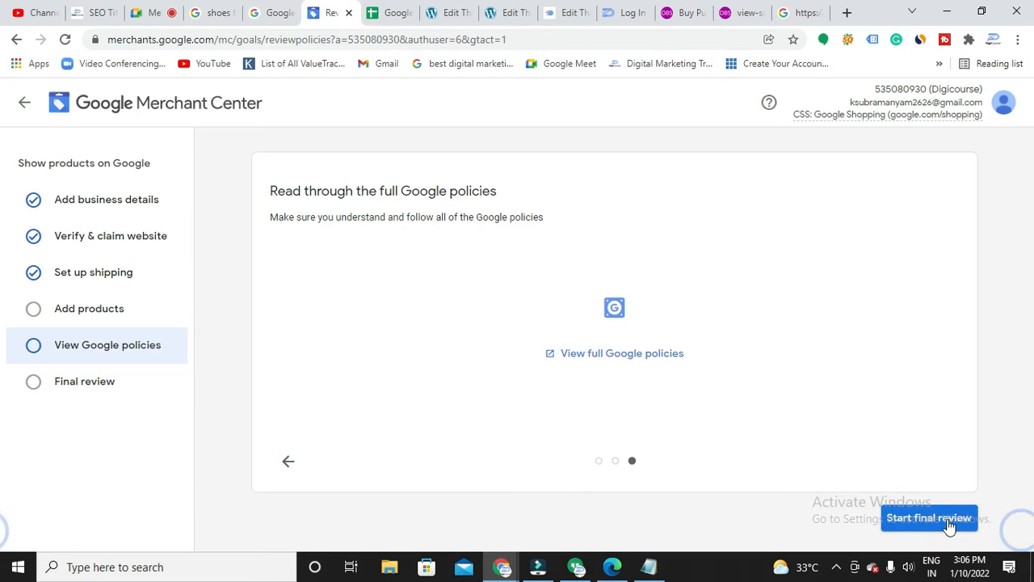
Start the final review, check the Shop feed is Uploaded on the Overview, and restore Notepad
left_click(926, 527)
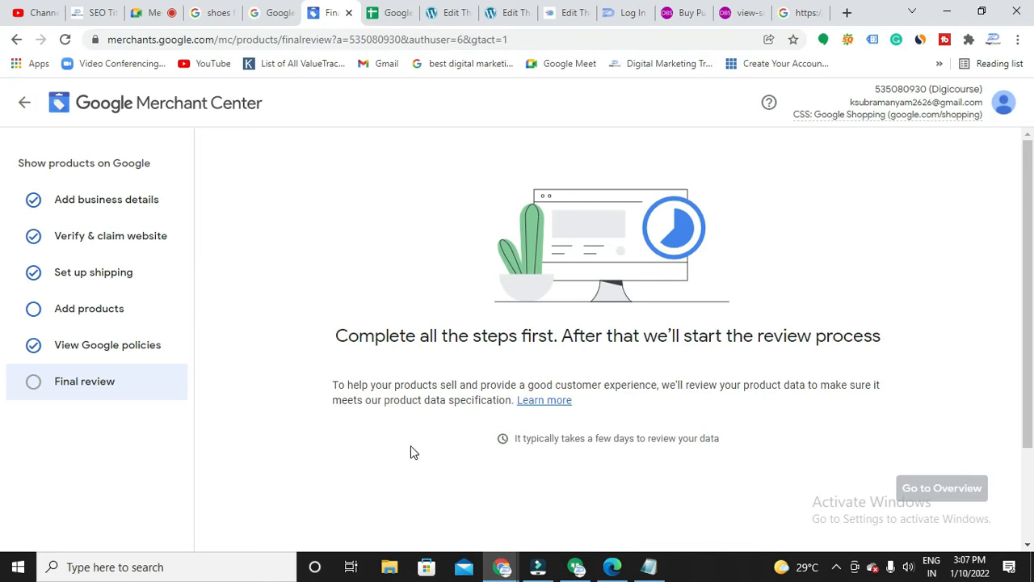
left_click(26, 114)
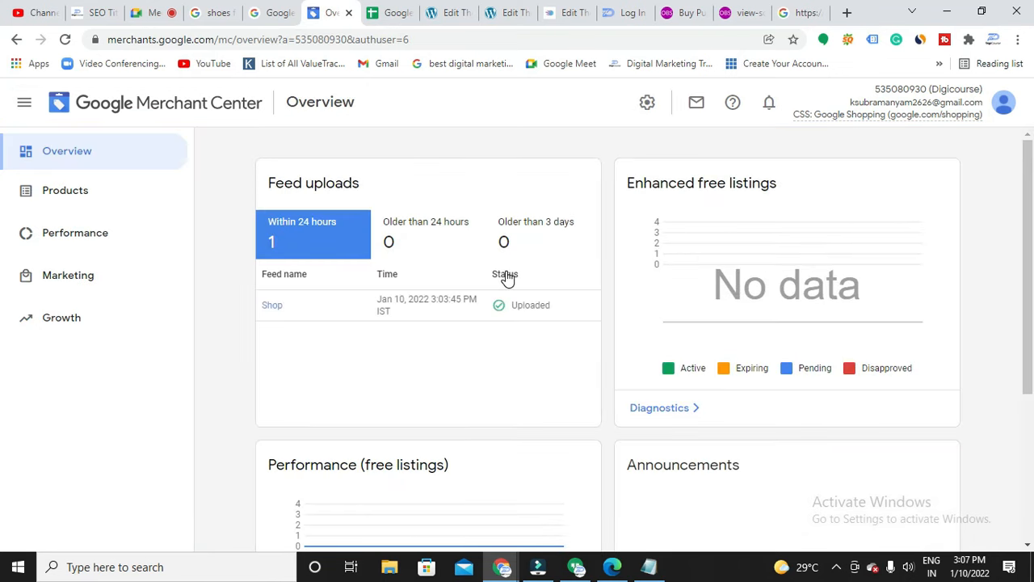
left_click(641, 575)
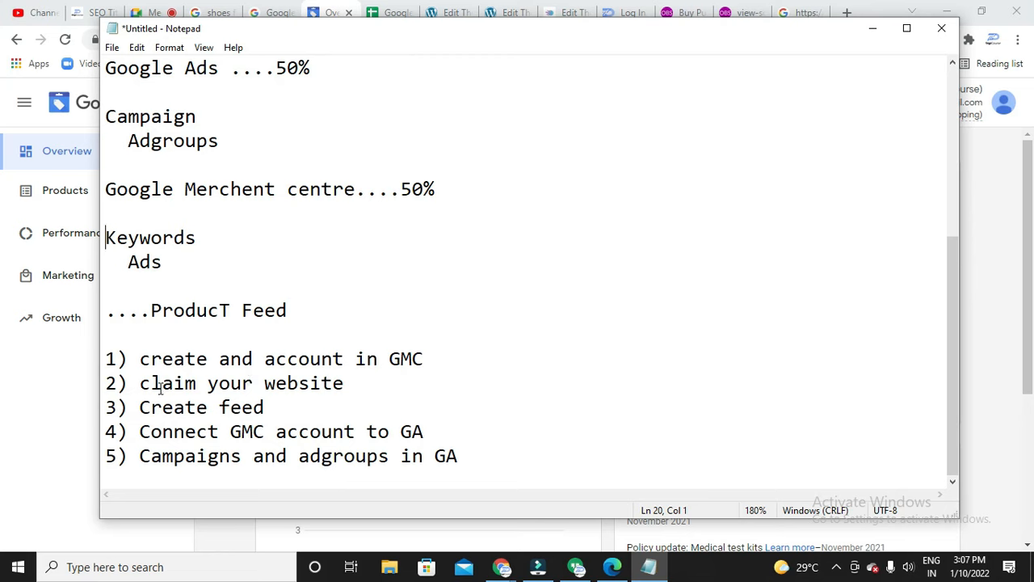
Highlight the claim website, Create feed and Connect GMC account steps in the notes, then minimize Notepad
left_click_drag(152, 386, 338, 392)
left_click(332, 399)
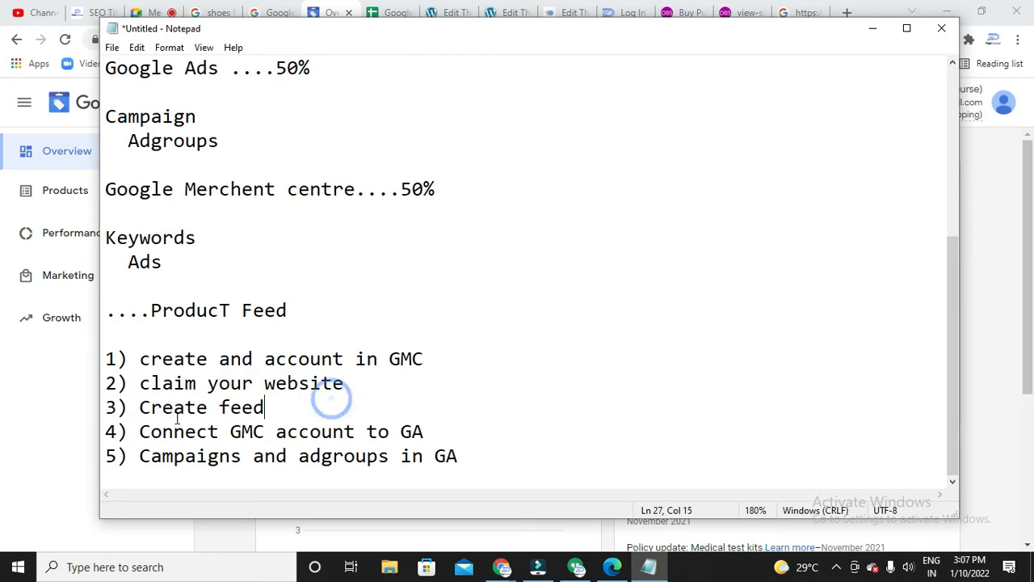
left_click_drag(150, 404, 260, 404)
left_click(289, 404)
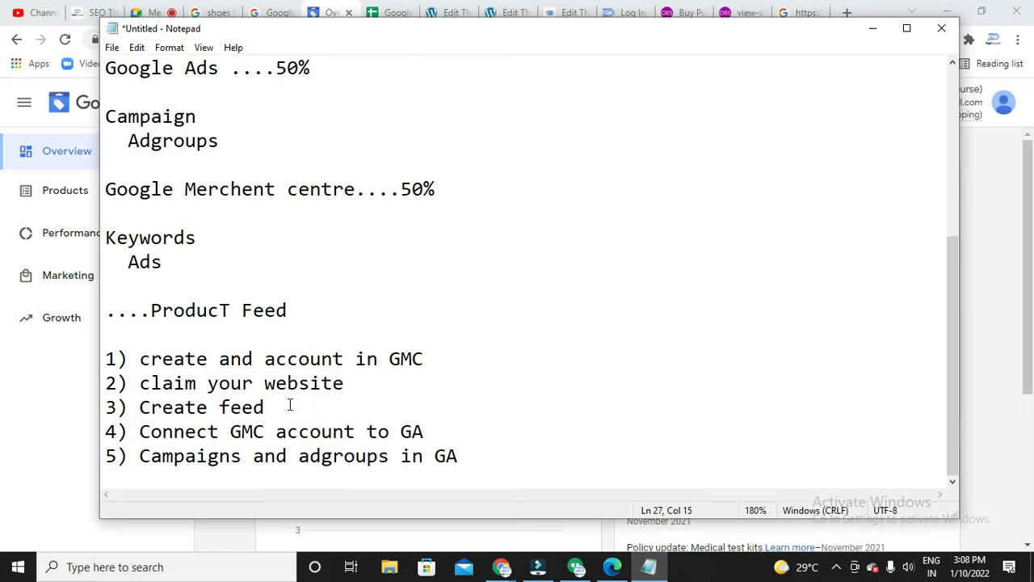
left_click(289, 404)
left_click_drag(140, 436, 450, 437)
left_click(454, 436)
left_click(872, 29)
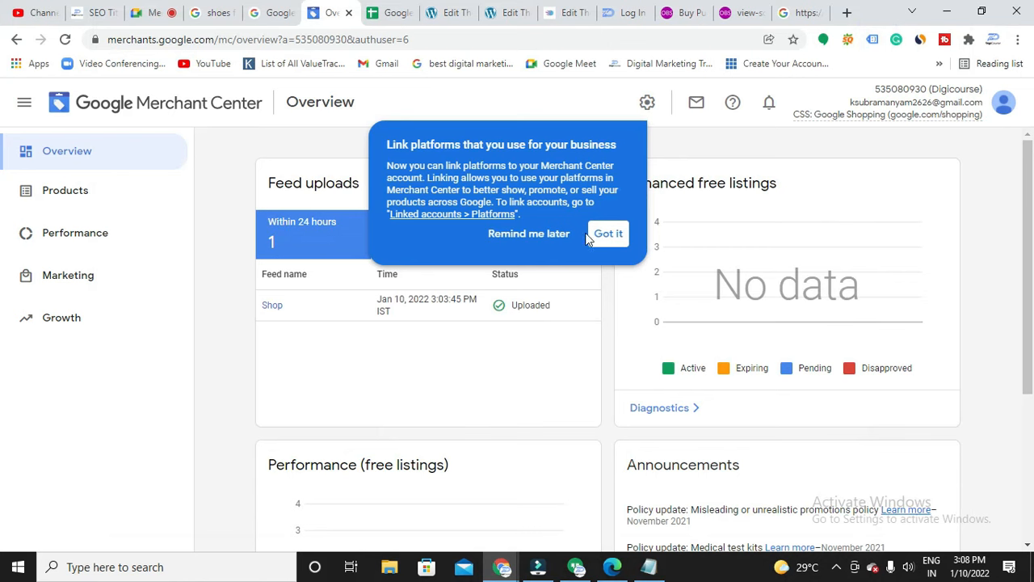
Dismiss the link platforms popup and open Linked accounts to link a Google Ads account
left_click(606, 236)
left_click(649, 105)
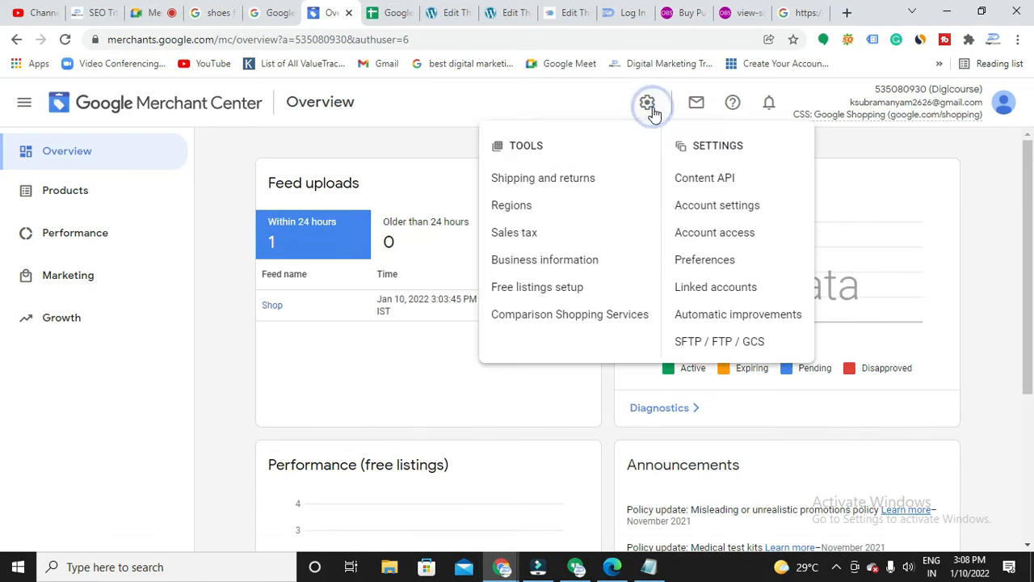
left_click(715, 287)
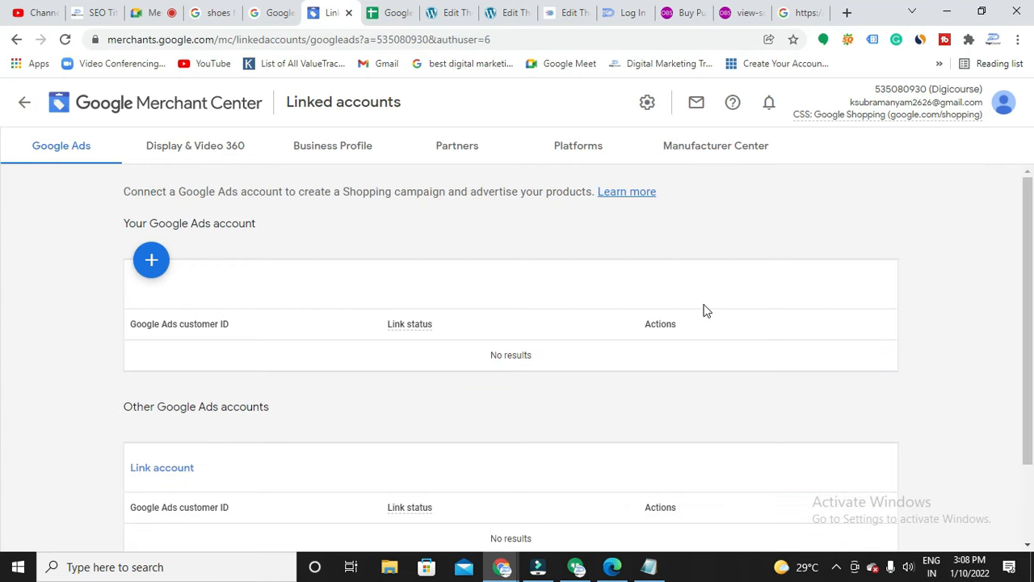
scroll(703, 310, "down", 1)
left_click(183, 399)
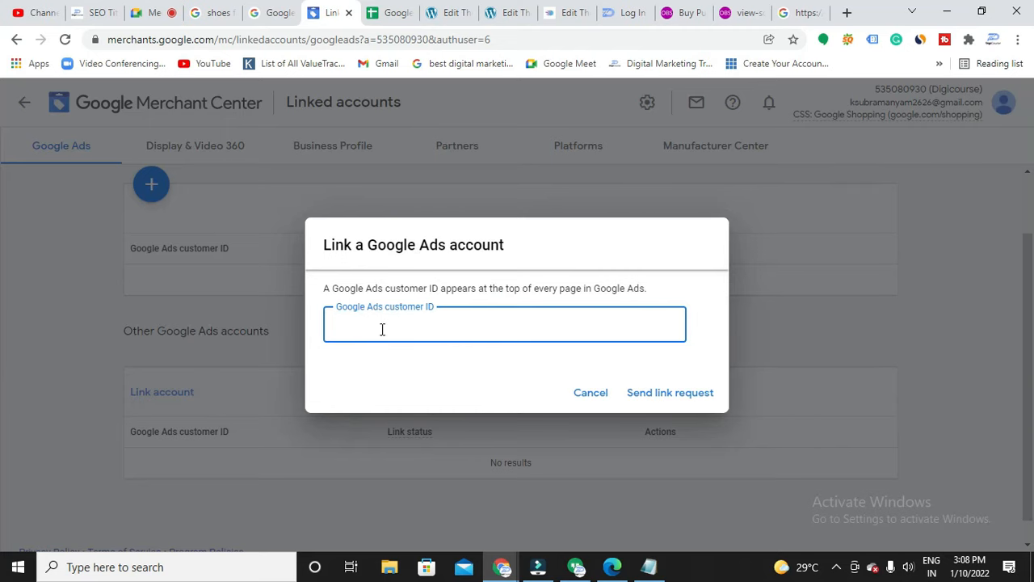
Sign in to Google Ads in a new tab and copy the account's customer ID
left_click(846, 12)
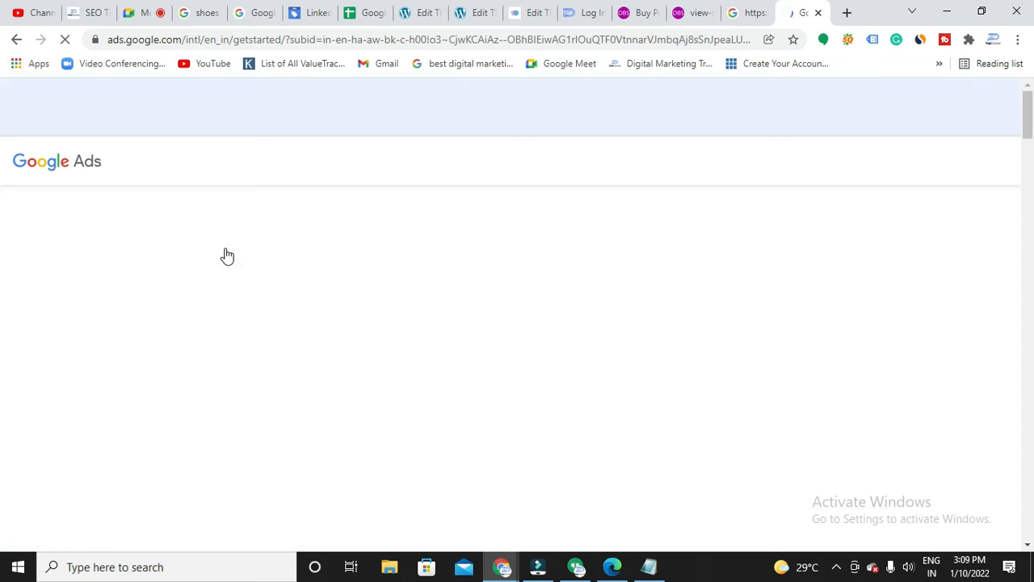
left_click(858, 165)
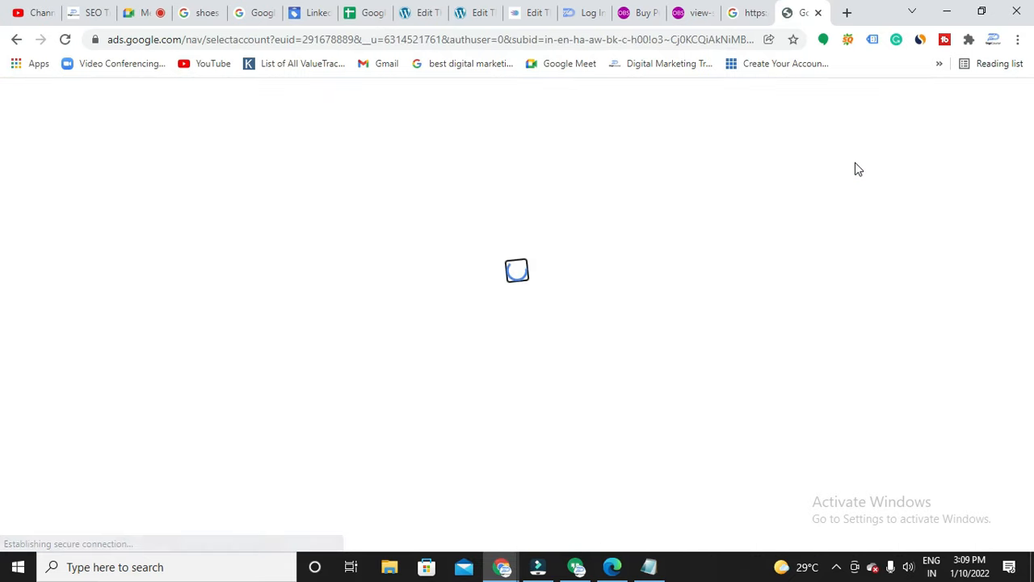
scroll(533, 369, "down", 5)
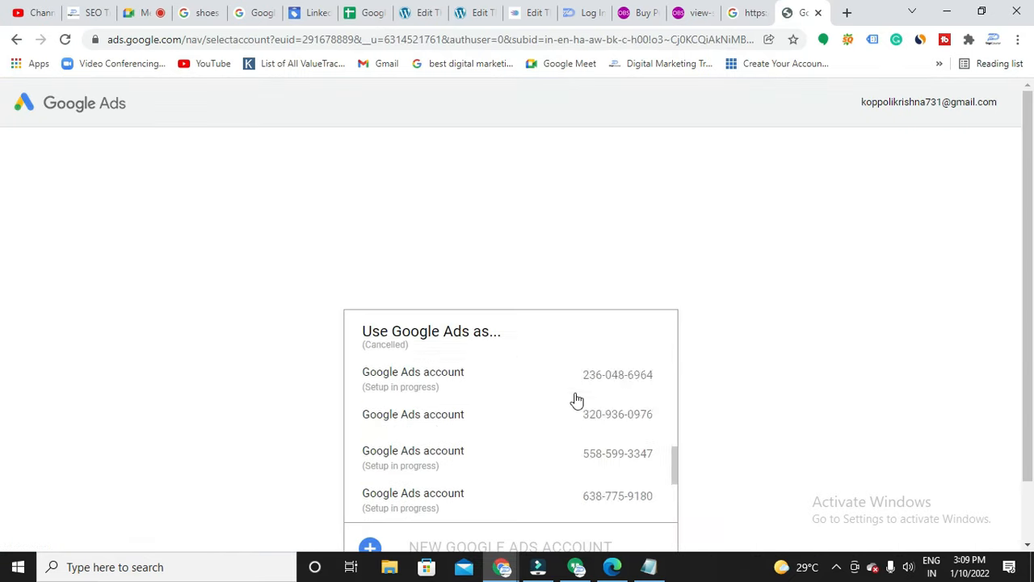
scroll(870, 417, "down", 2)
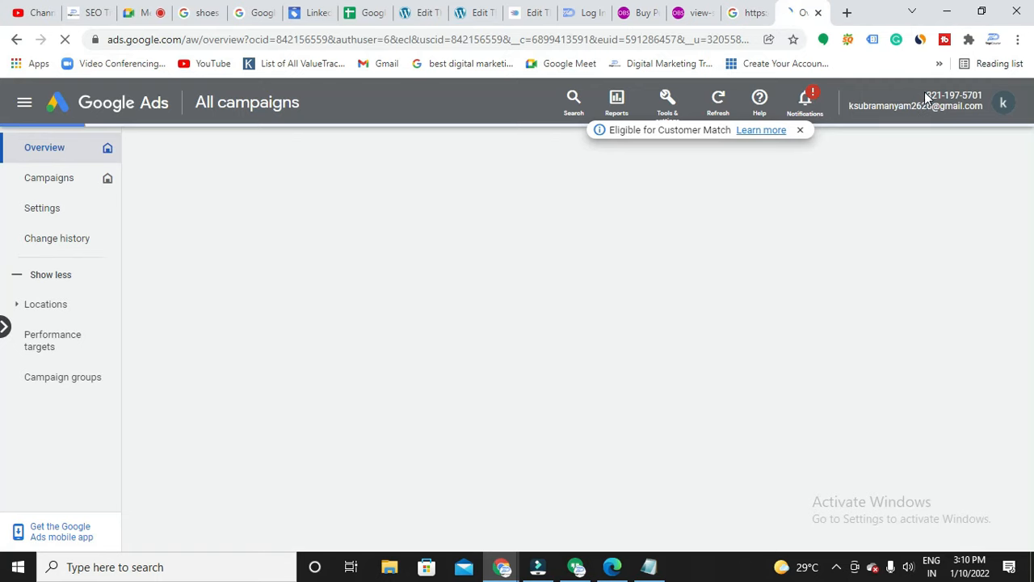
left_click_drag(926, 96, 985, 95)
key("ctrl+c")
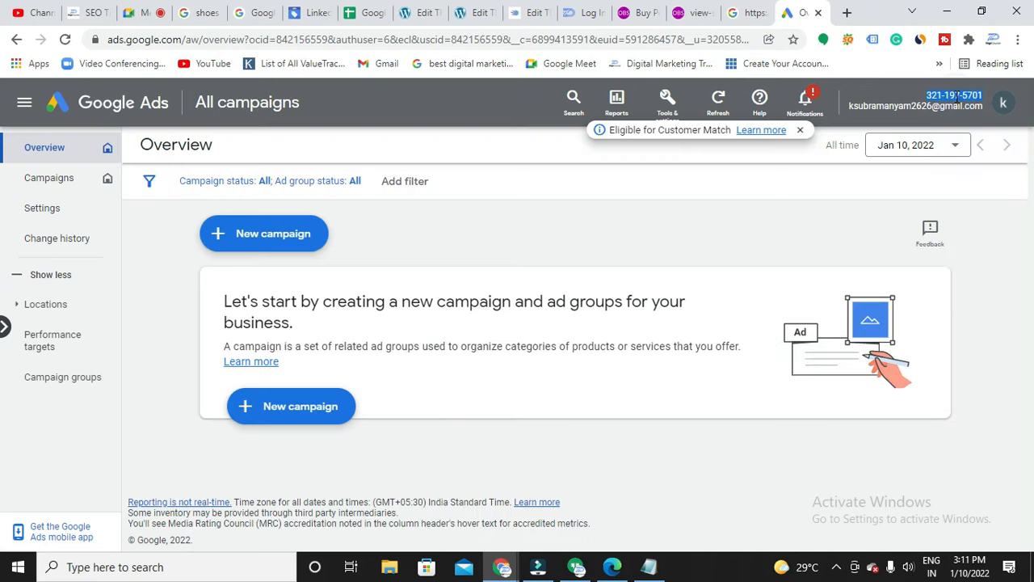
left_click(304, 14)
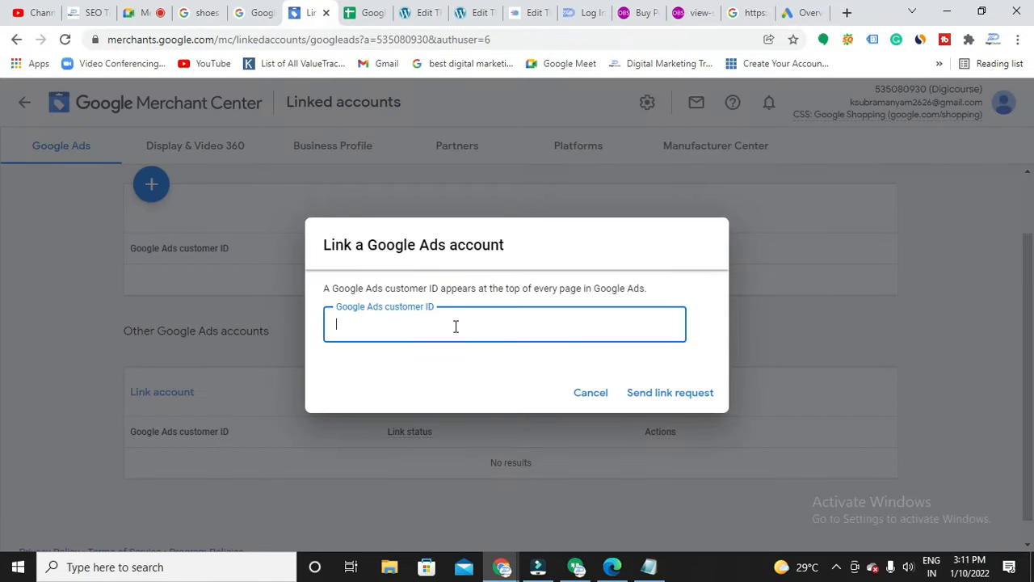
Paste the Google Ads customer ID into the Merchant Center link dialog and send the link request
left_click(455, 327)
key("ctrl+v")
left_click(656, 393)
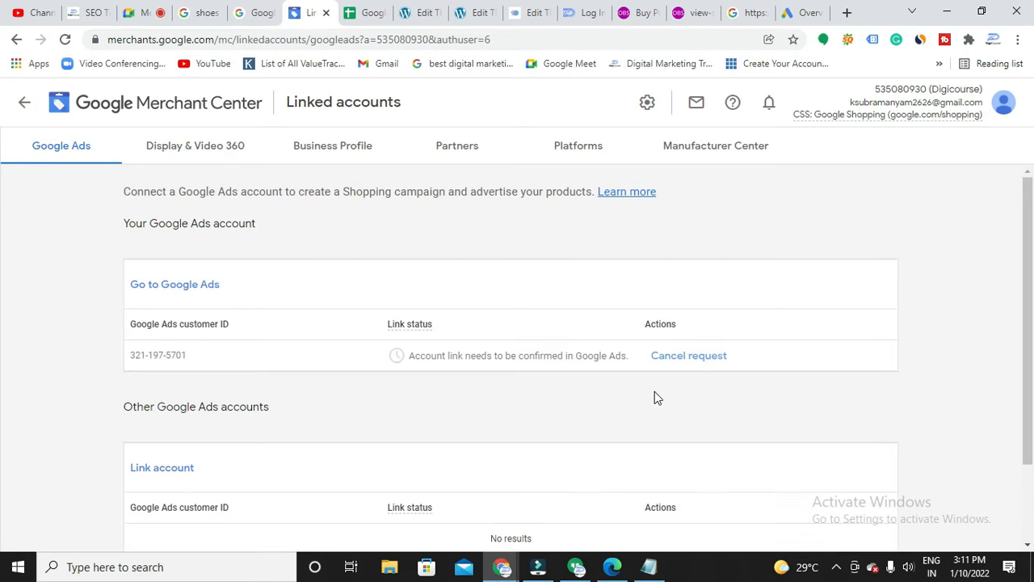
scroll(614, 331, "down", 2)
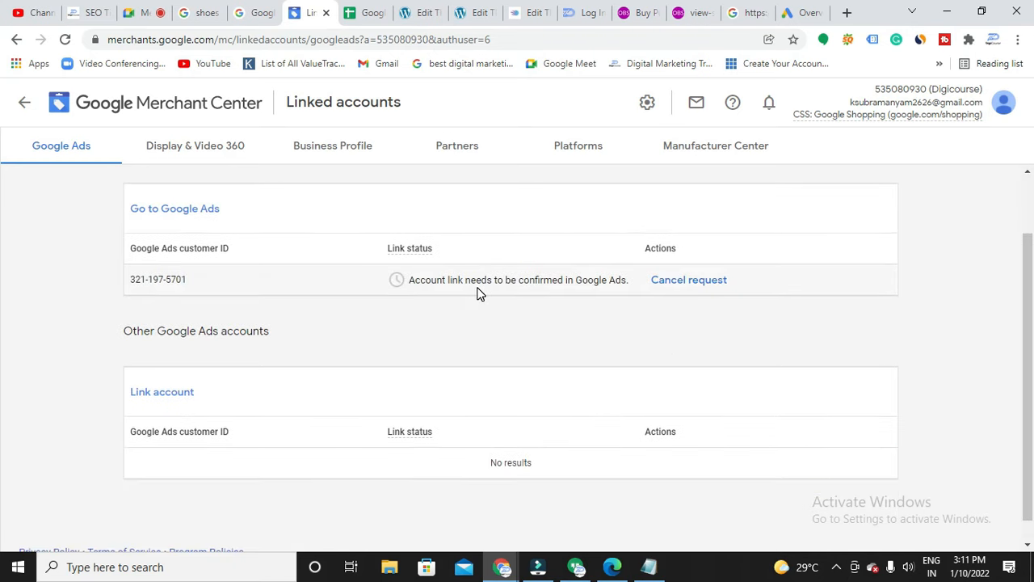
left_click(784, 22)
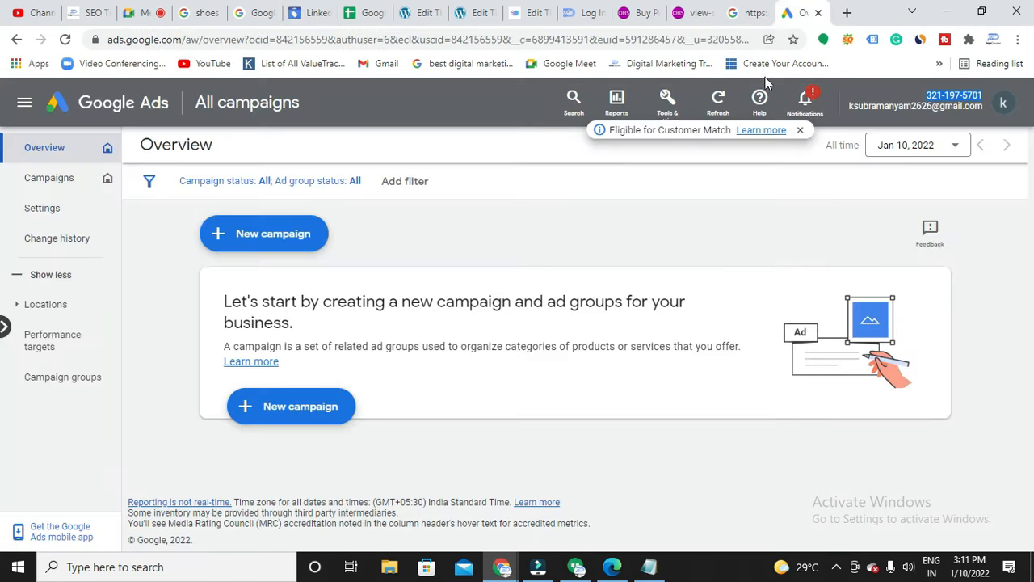
Approve the pending Digicourse Merchant Center link request under Google Ads Linked accounts
left_click(672, 111)
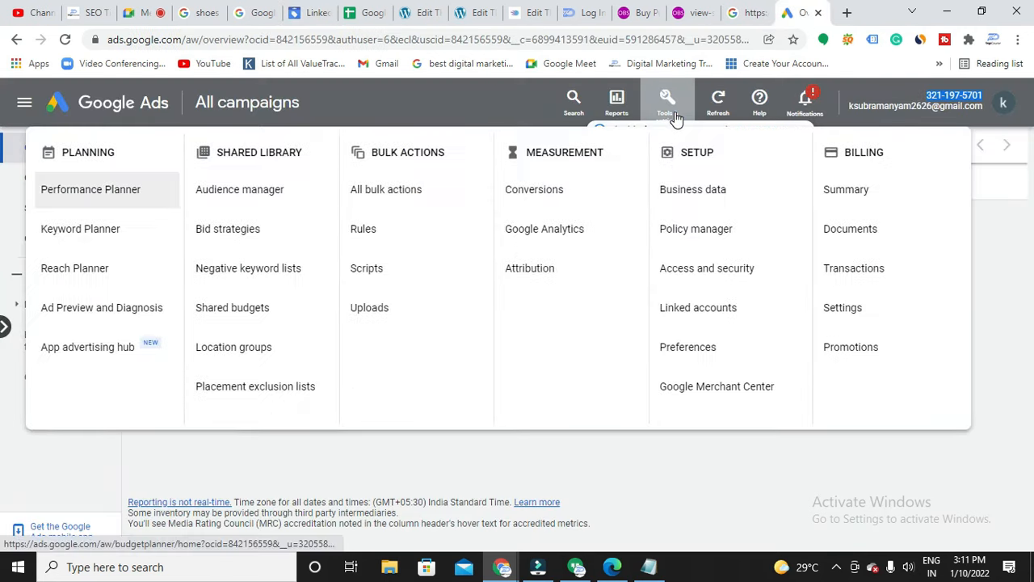
left_click(712, 318)
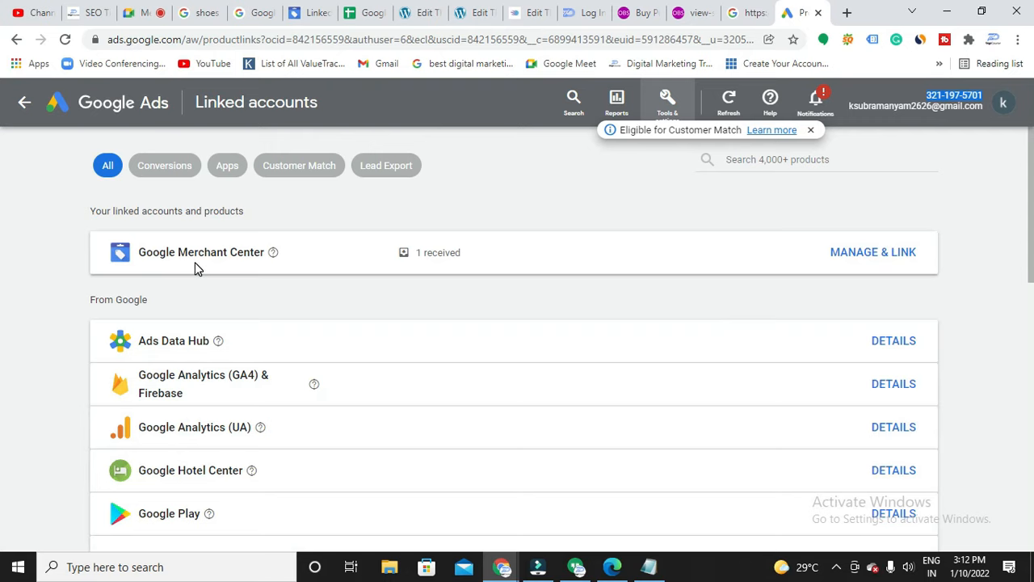
left_click(842, 253)
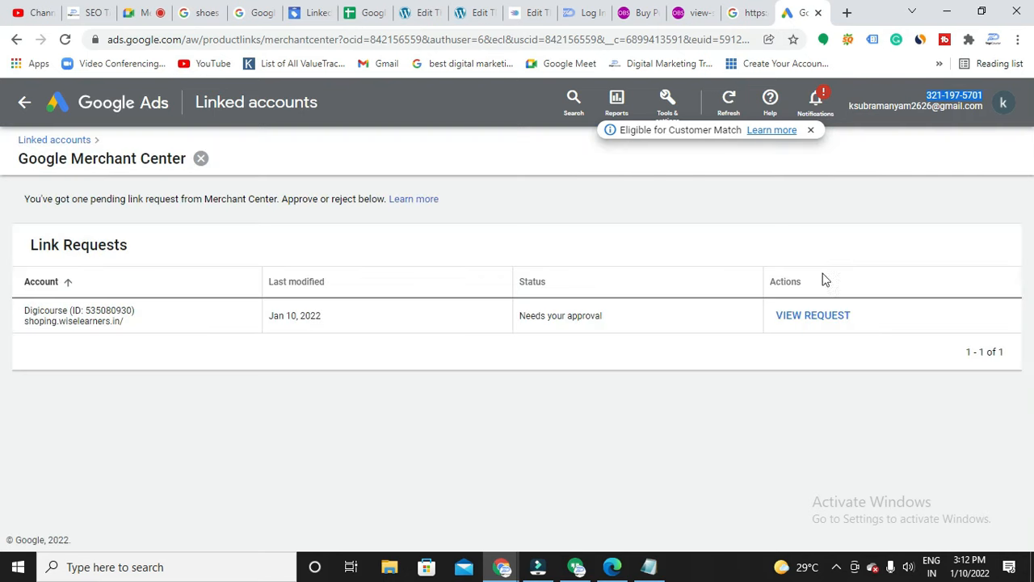
left_click(804, 315)
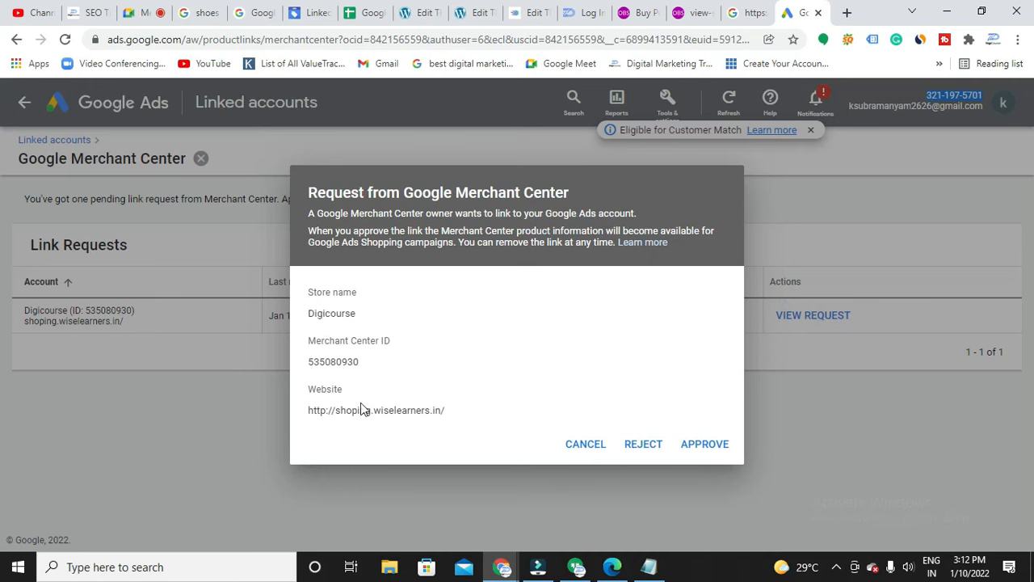
left_click(700, 446)
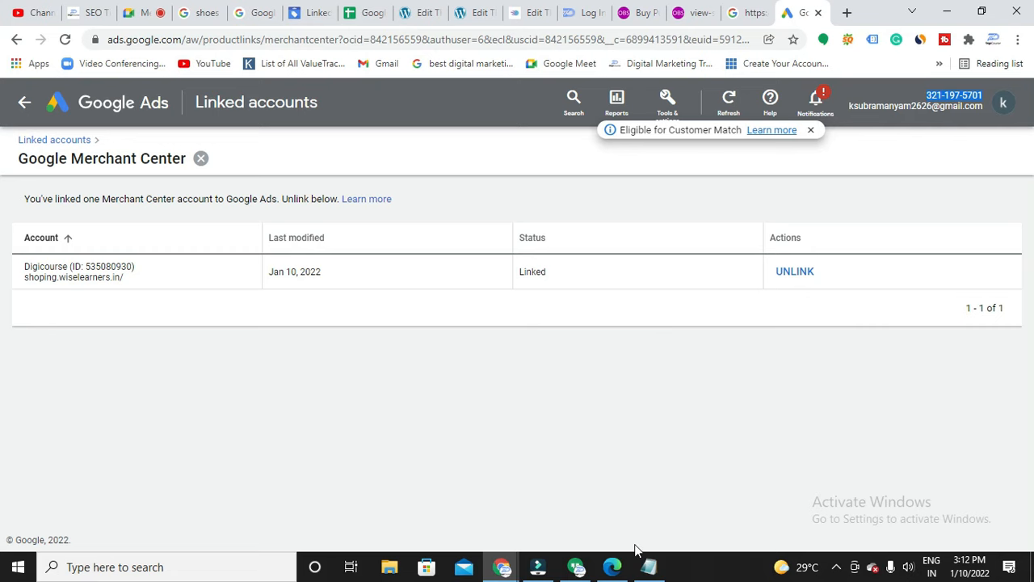
Check the campaigns and ad groups step in the Notepad notes, then return to the Google Ads overview
mouse_move(644, 572)
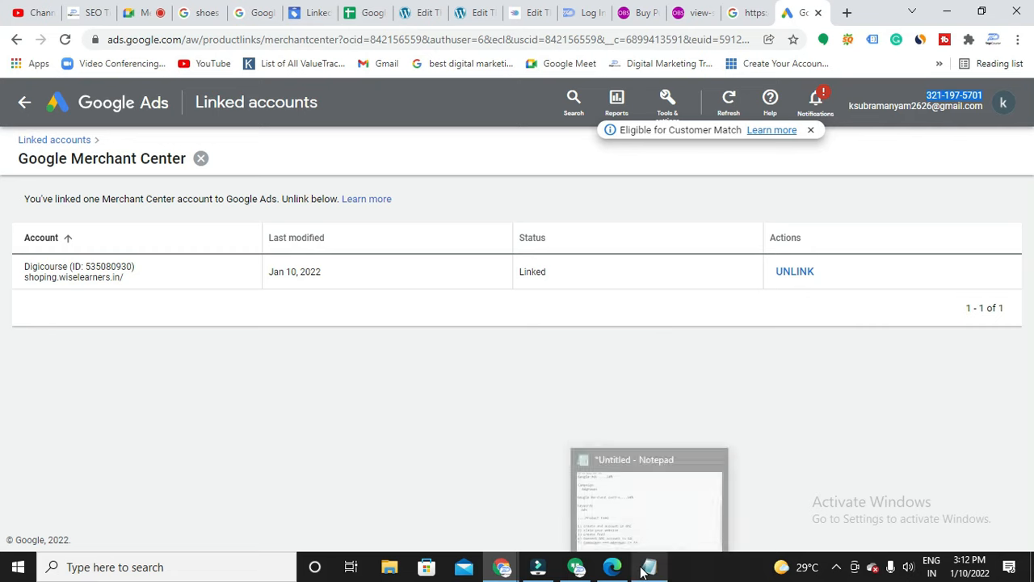
left_click(628, 488)
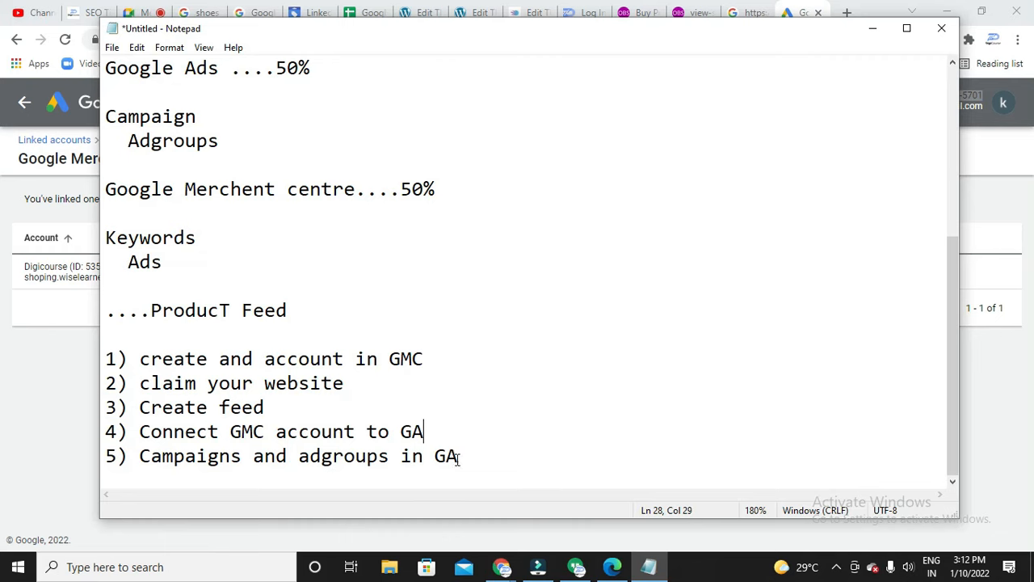
left_click(458, 459)
left_click(872, 28)
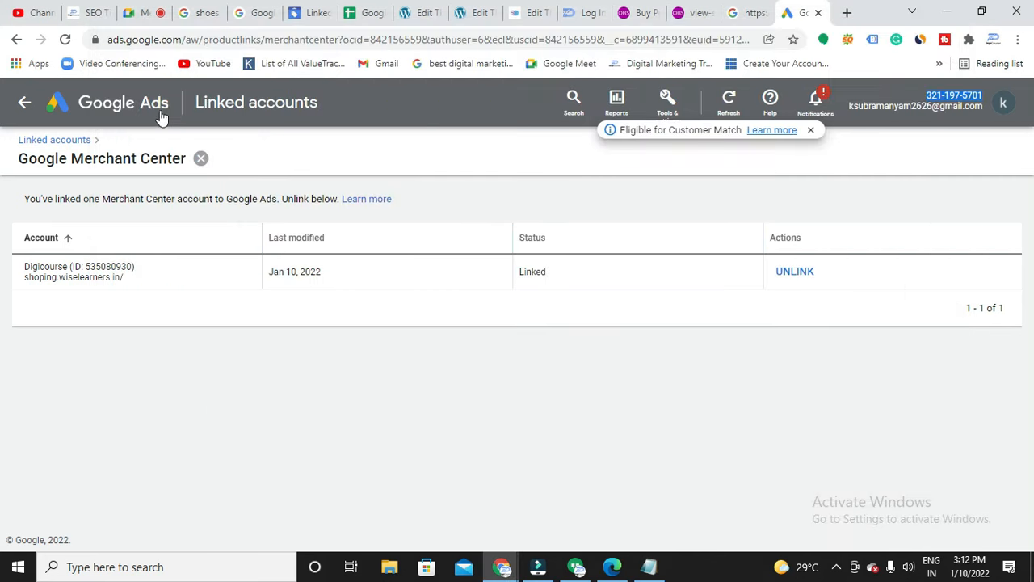
left_click(161, 112)
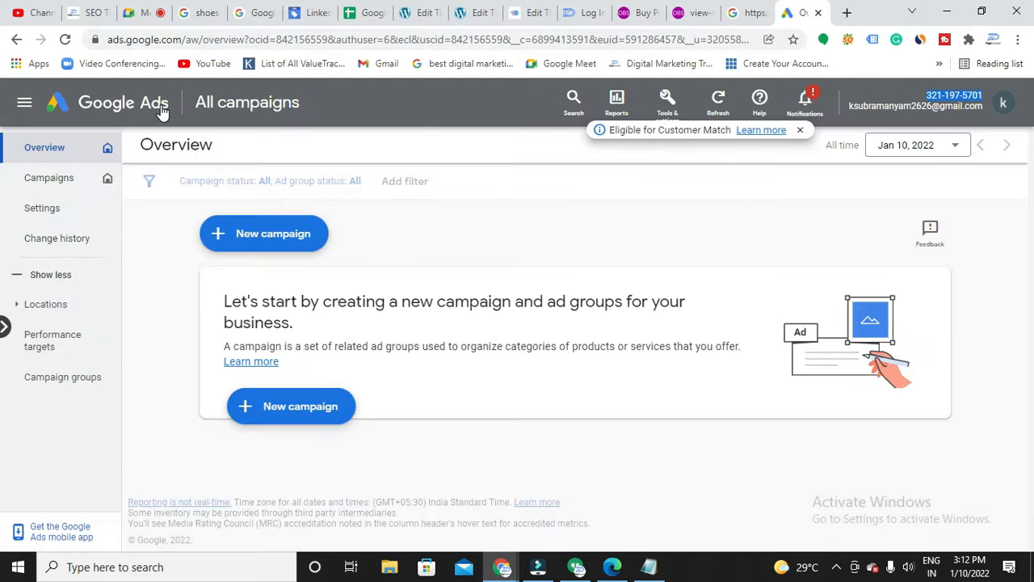
Start a new campaign without goal guidance and choose the Shopping campaign type
left_click(246, 234)
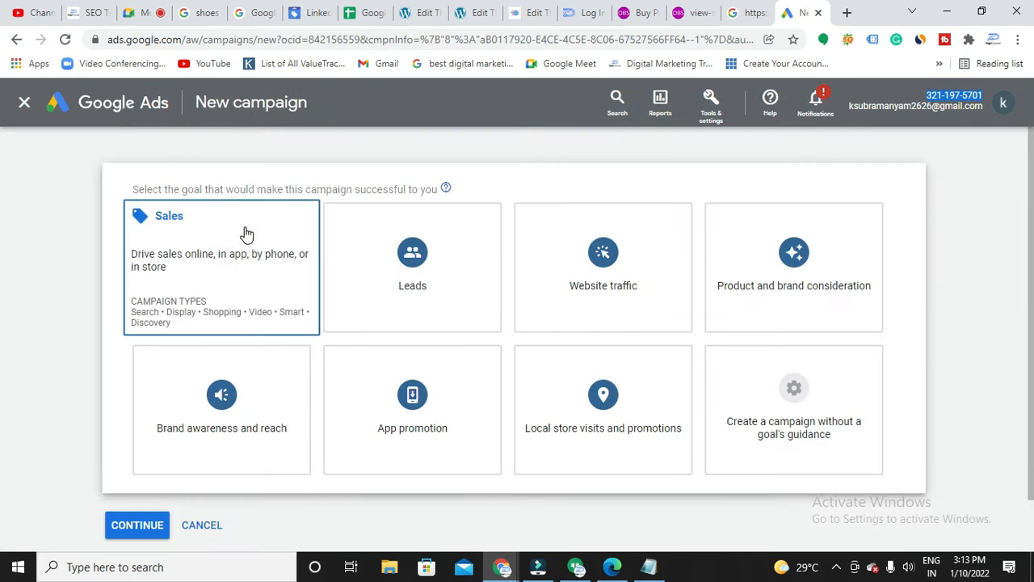
left_click(764, 413)
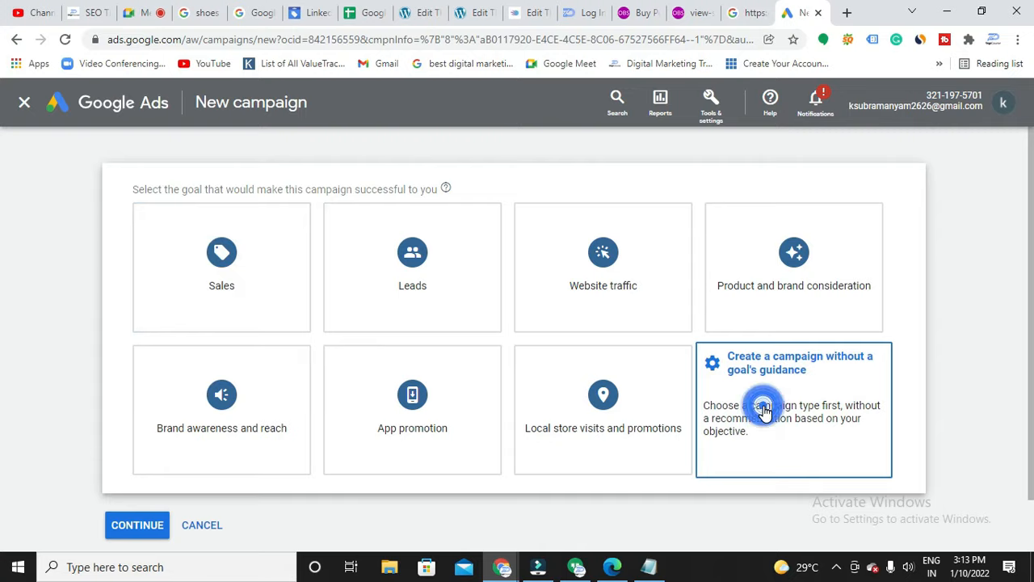
scroll(760, 452, "down", 3)
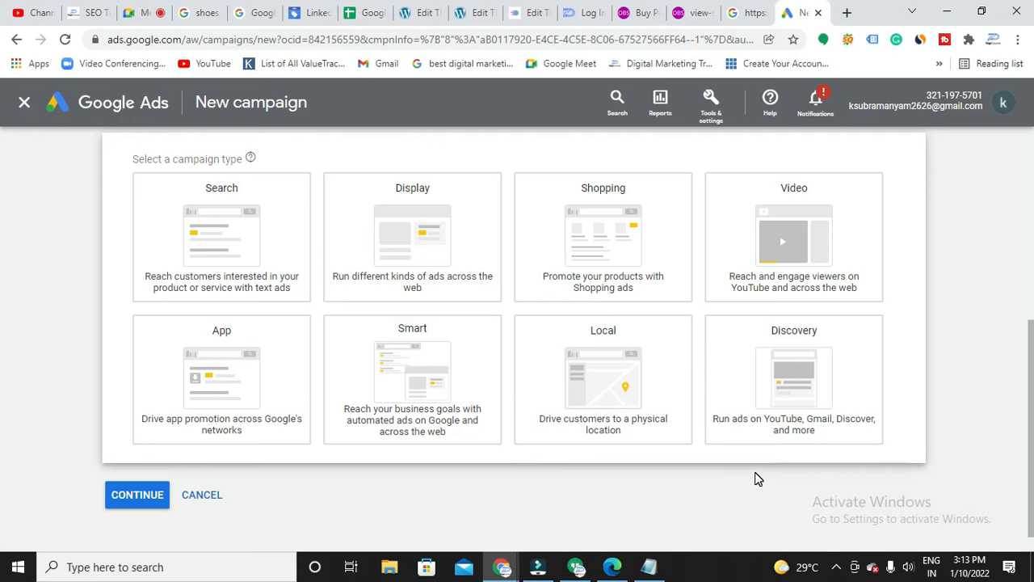
left_click(610, 265)
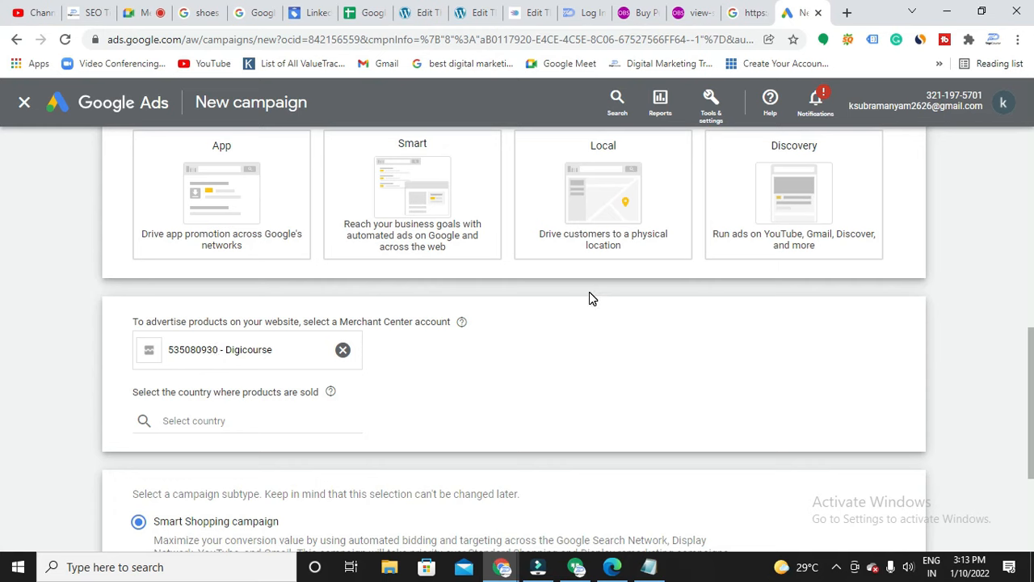
Set India as the country of sale and select the Standard Shopping subtype
left_click(245, 415)
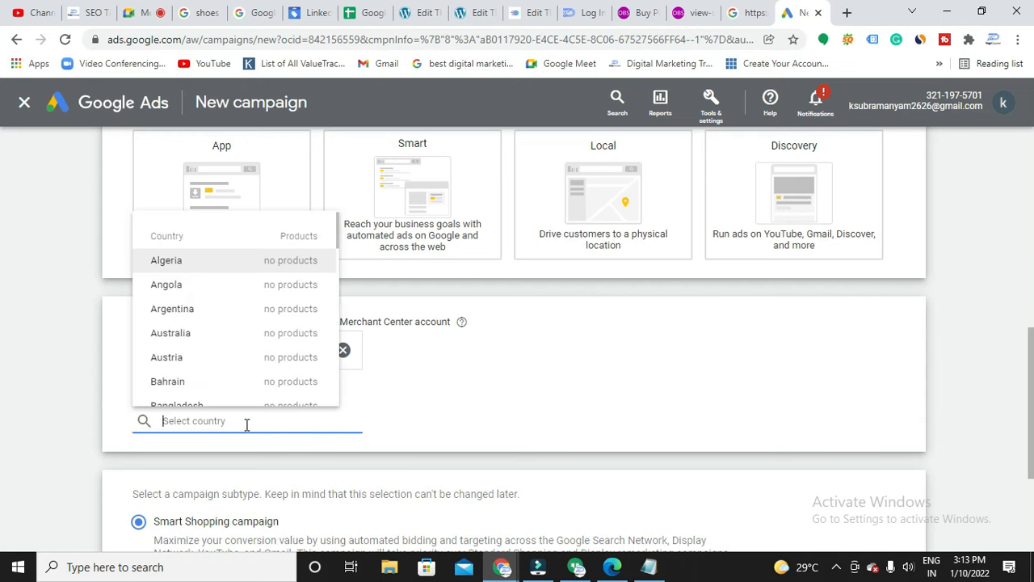
type("ind")
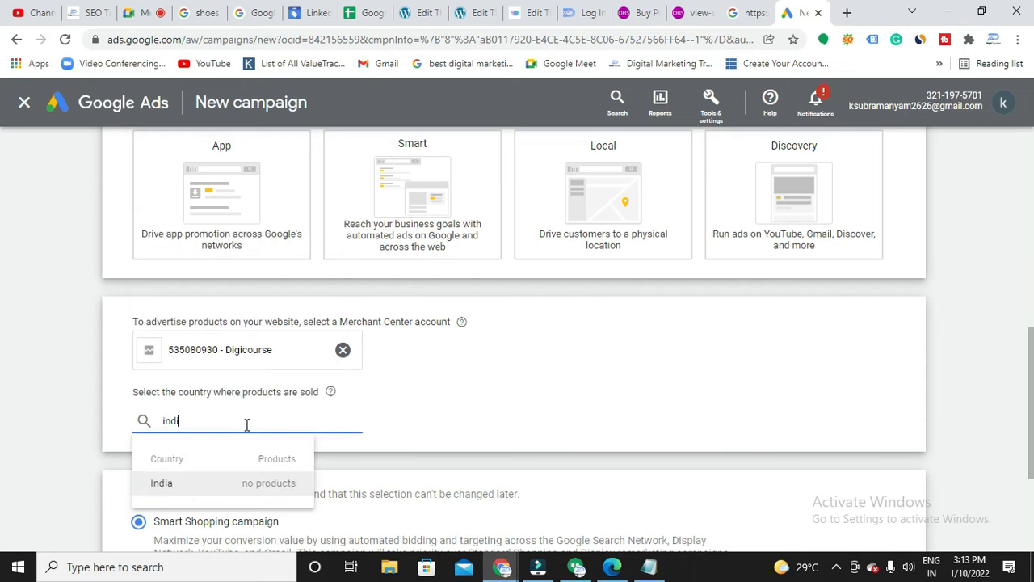
type("ia")
left_click(242, 482)
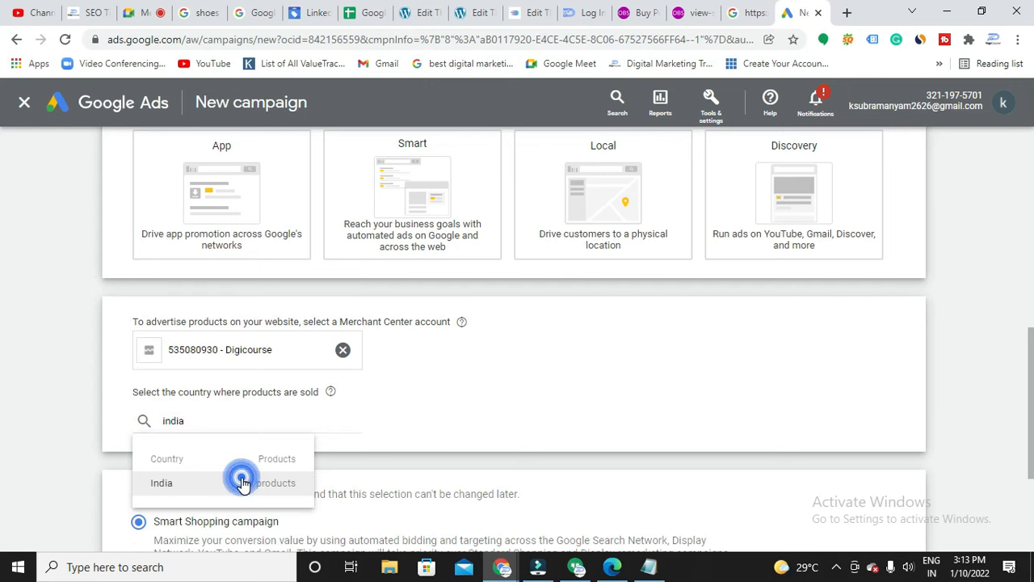
scroll(244, 482, "down", 1)
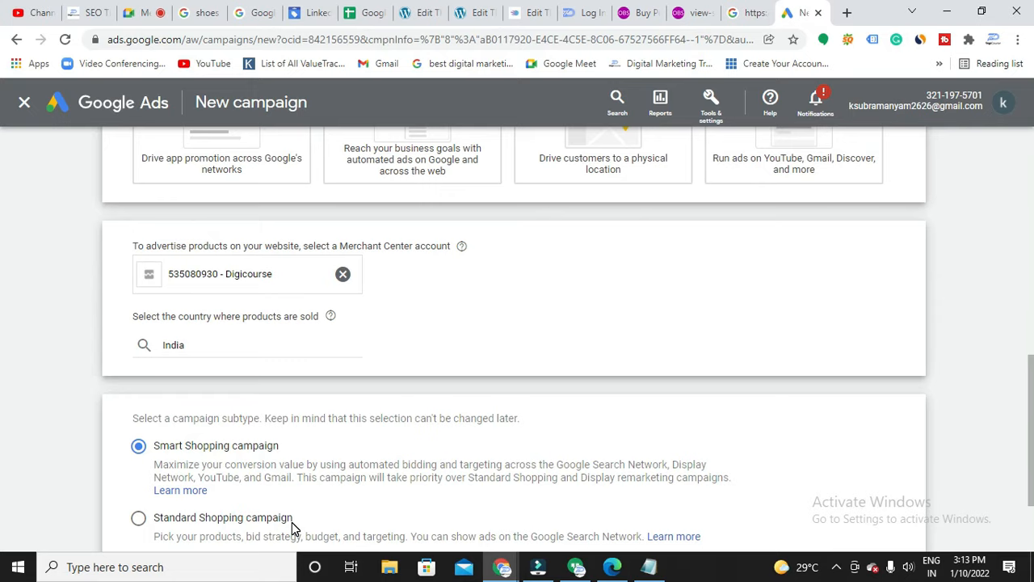
scroll(292, 522, "down", 2)
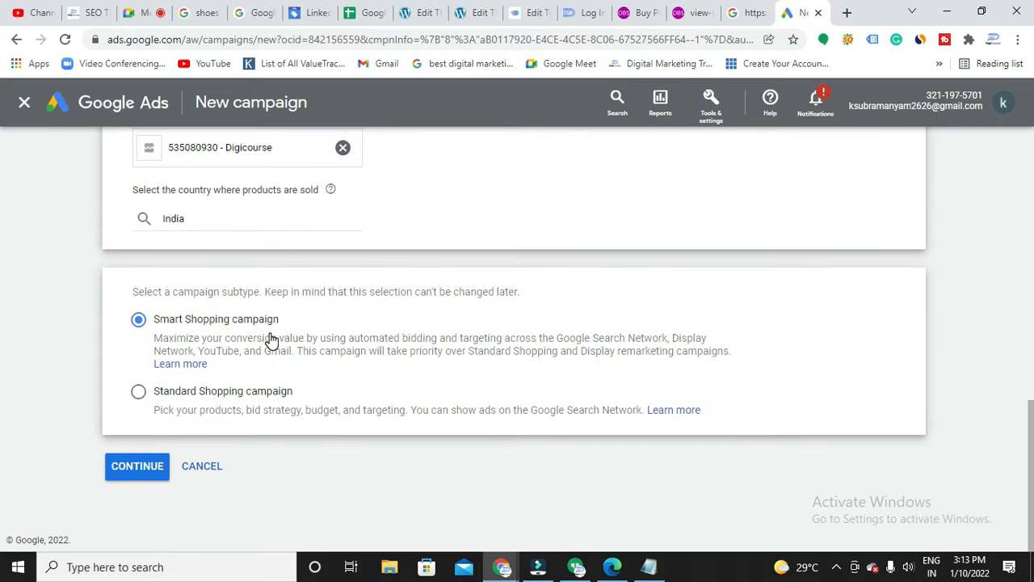
left_click(135, 400)
Name the campaign 'shopping' and use Maximize clicks bidding with a ₹100 max CPC limit
left_click(121, 467)
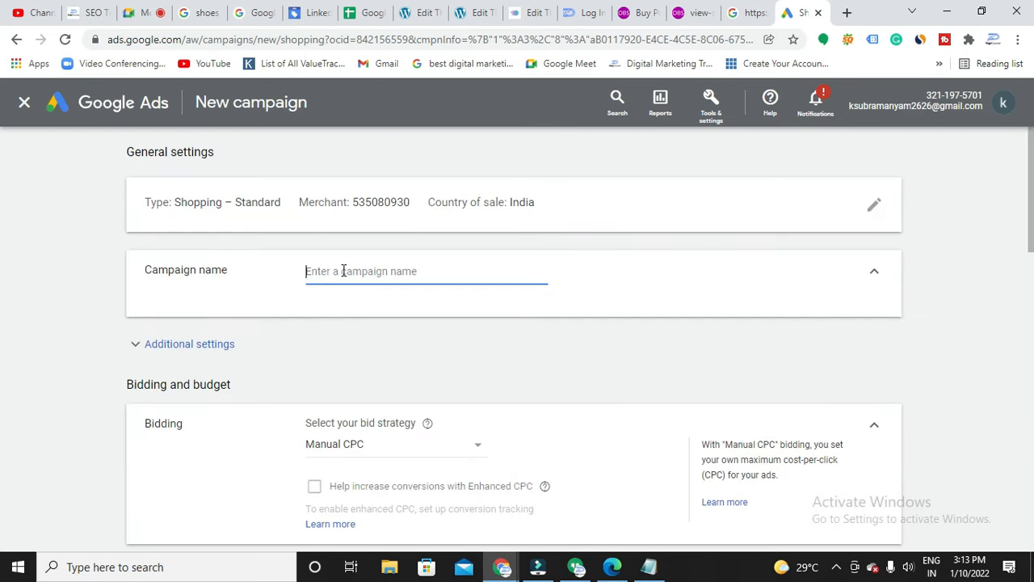
type("shopp")
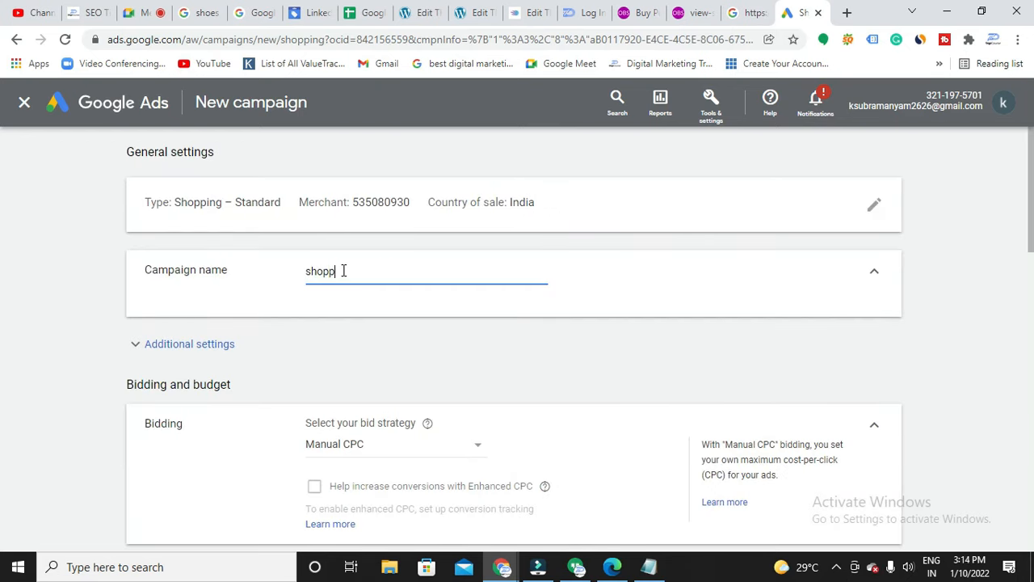
type("ing")
scroll(344, 271, "down", 3)
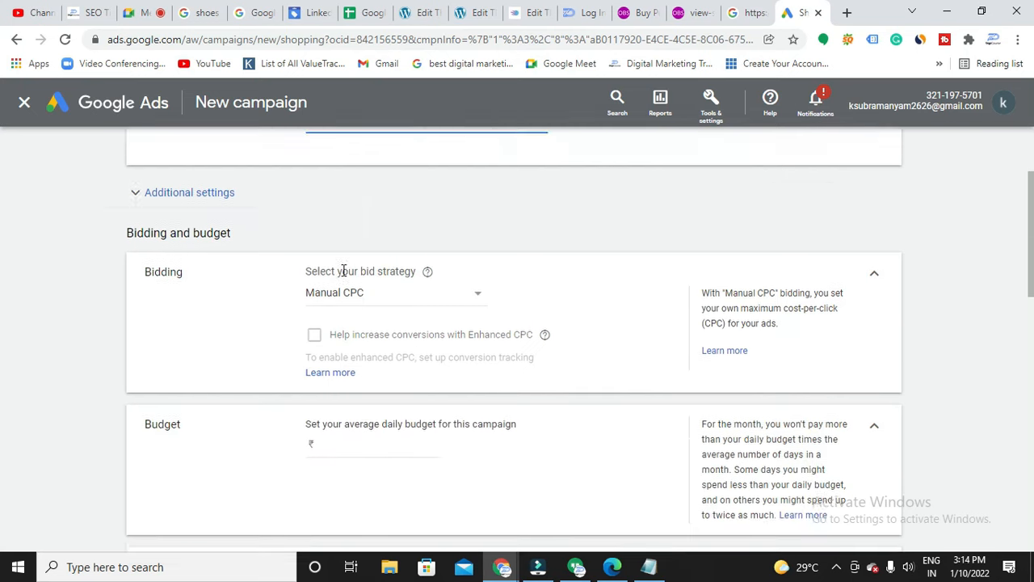
left_click(378, 218)
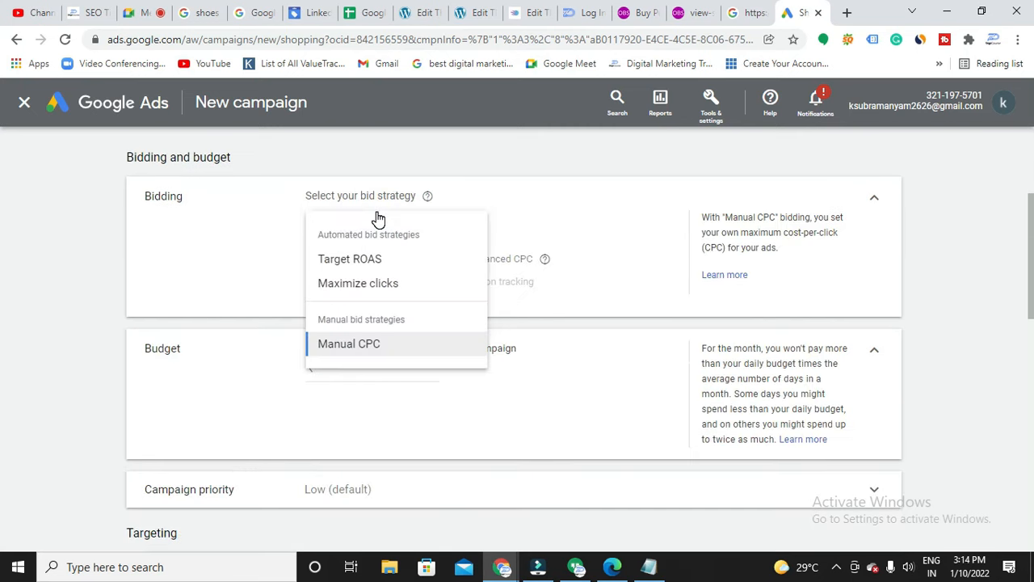
left_click(390, 290)
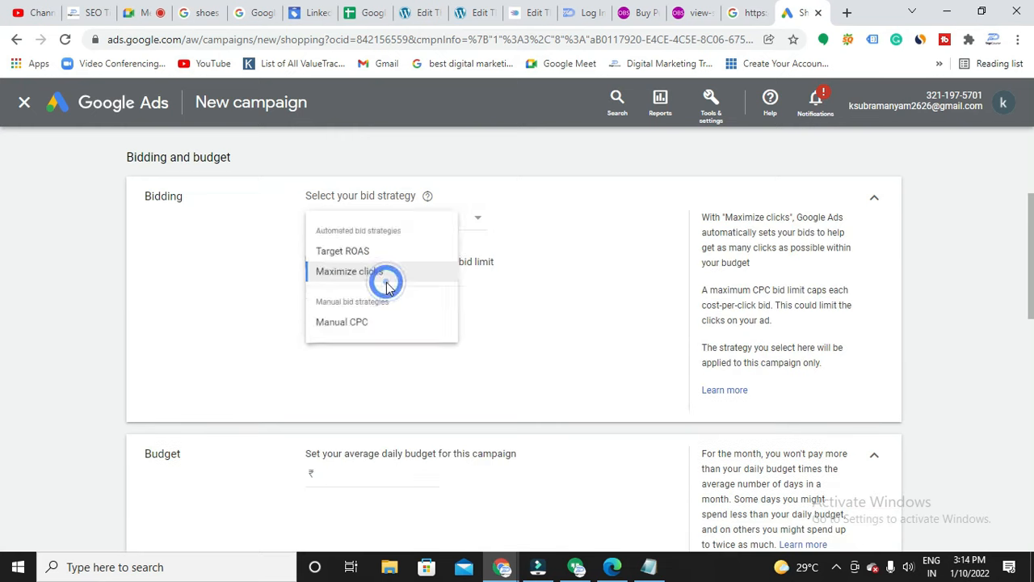
left_click(312, 267)
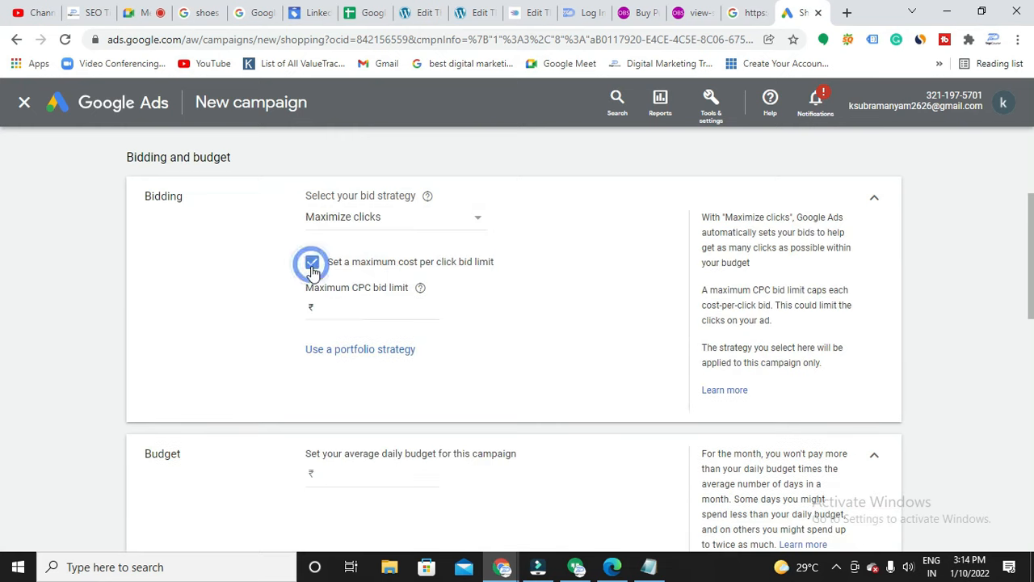
left_click(340, 310)
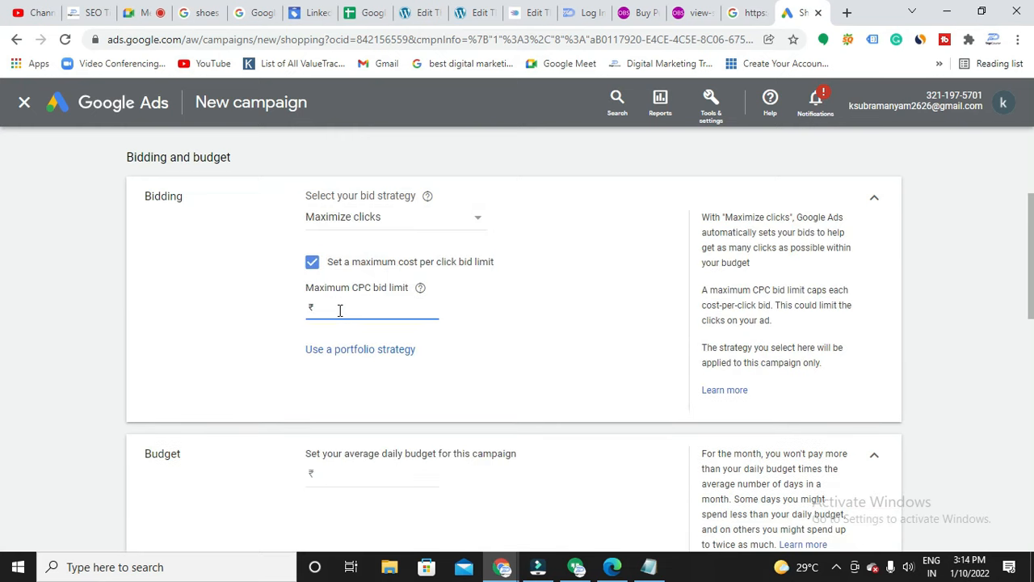
type("100")
Set the campaign's daily budget to ₹2000
scroll(340, 315, "down", 2)
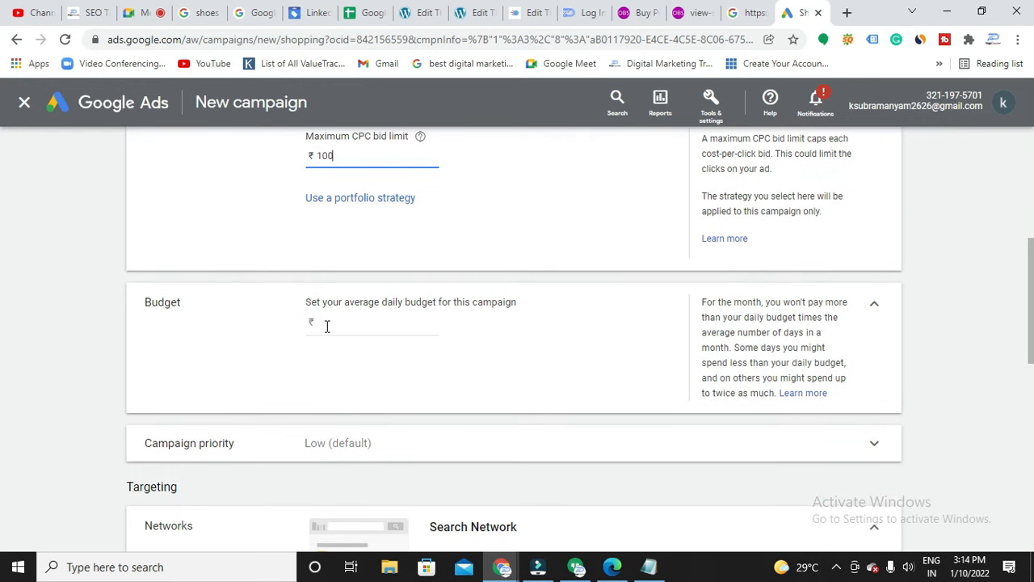
left_click(326, 324)
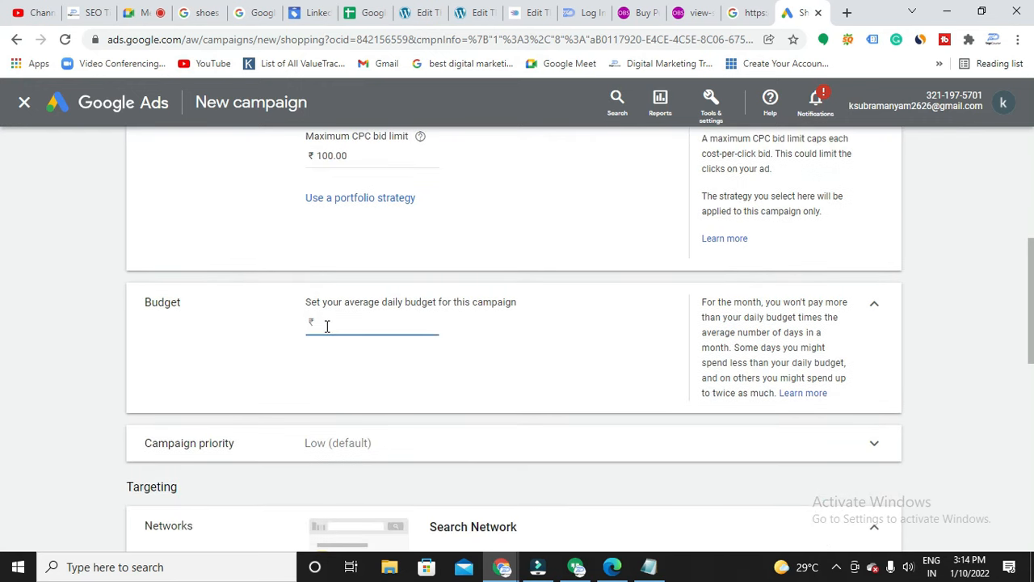
type("2000")
scroll(355, 328, "down", 1)
scroll(356, 328, "down", 1)
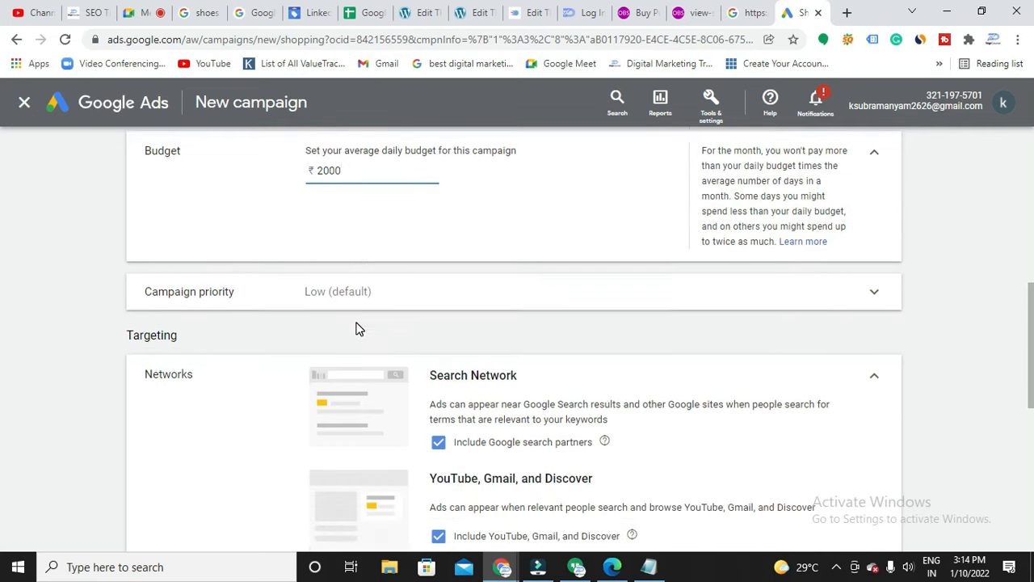
scroll(358, 328, "down", 1)
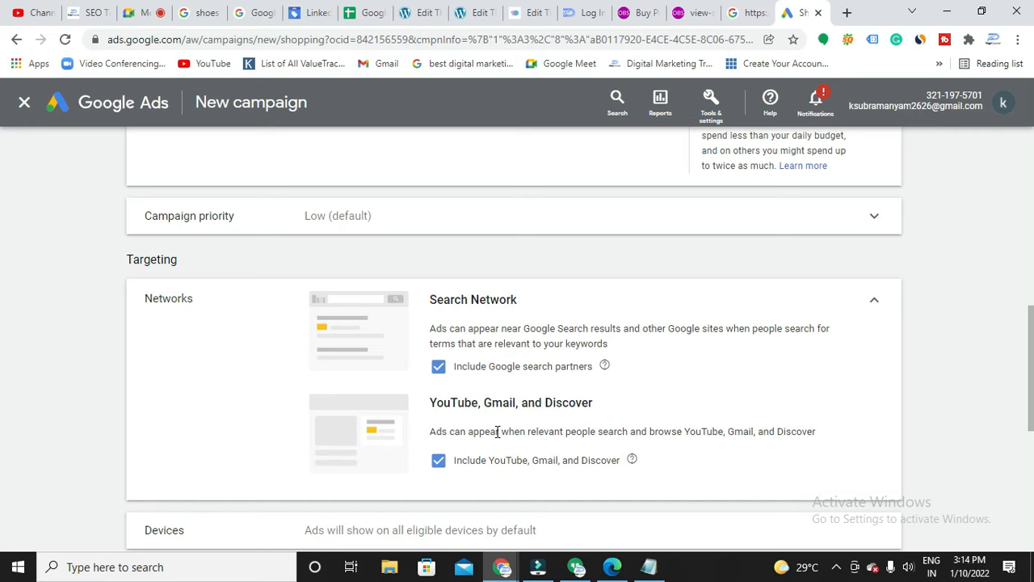
Exclude YouTube, Gmail, Discover and Google search partners from the campaign networks
left_click(439, 460)
left_click(439, 368)
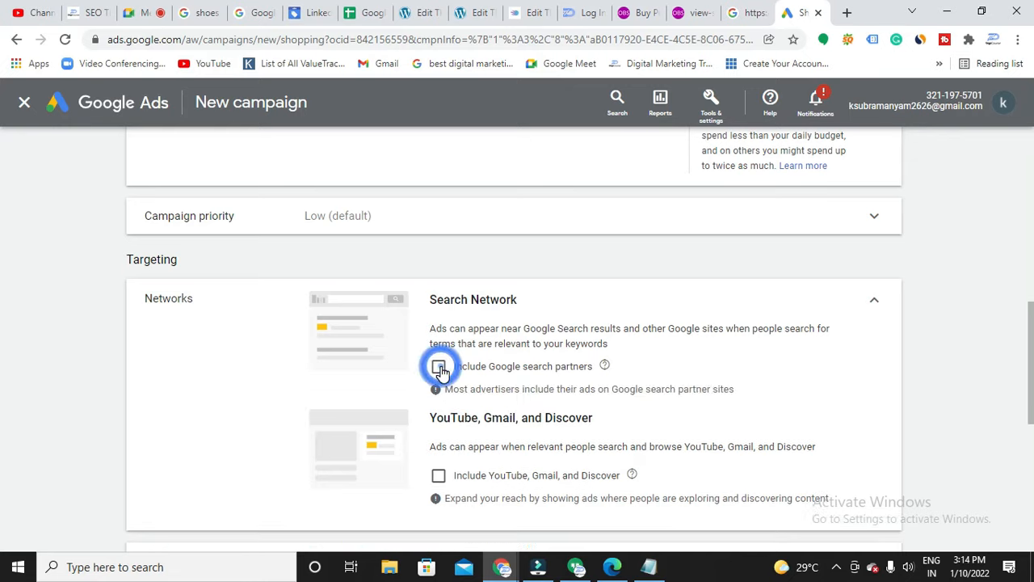
scroll(442, 378, "down", 2)
scroll(442, 378, "down", 1)
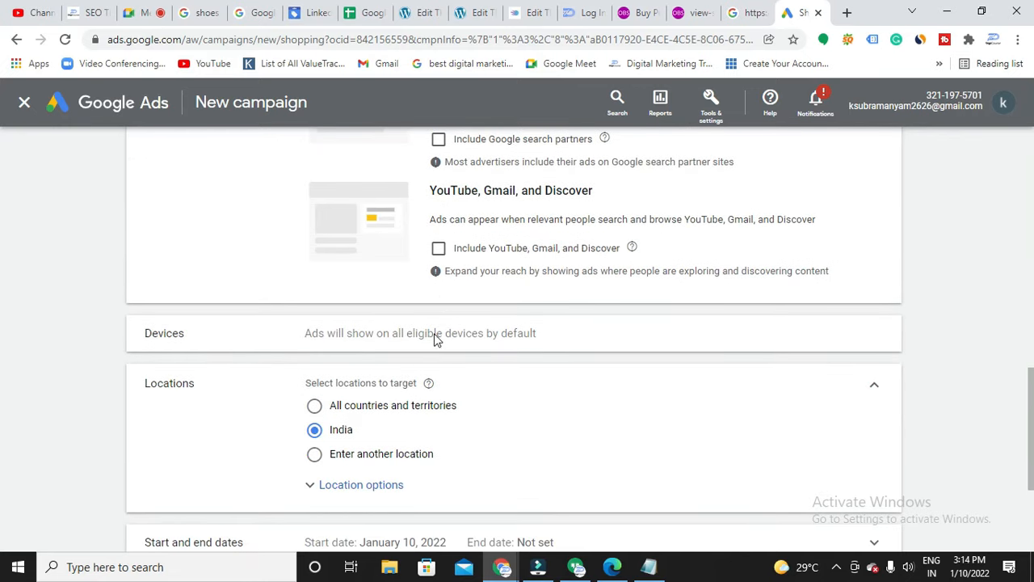
scroll(412, 376, "down", 1)
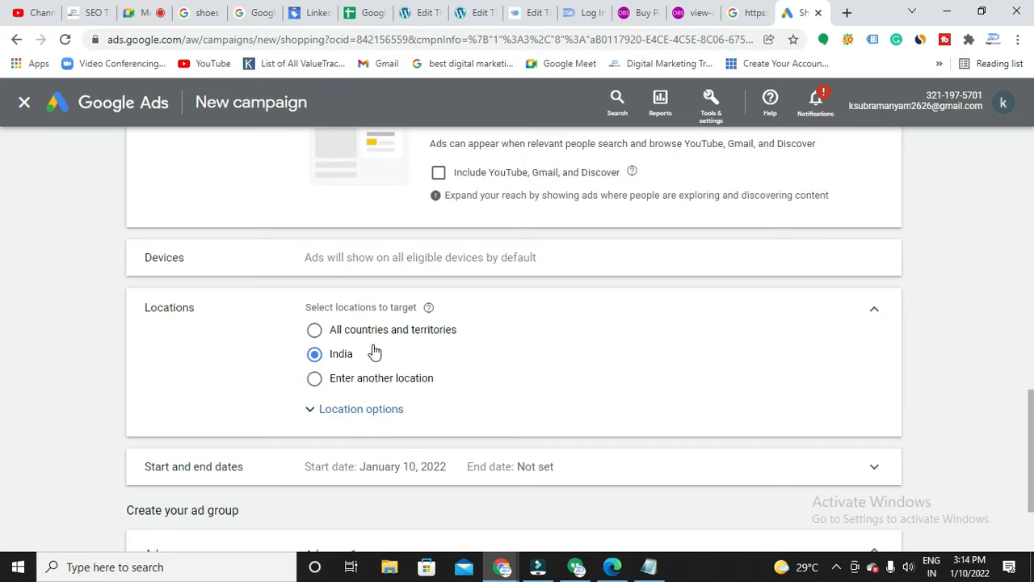
scroll(383, 356, "down", 1)
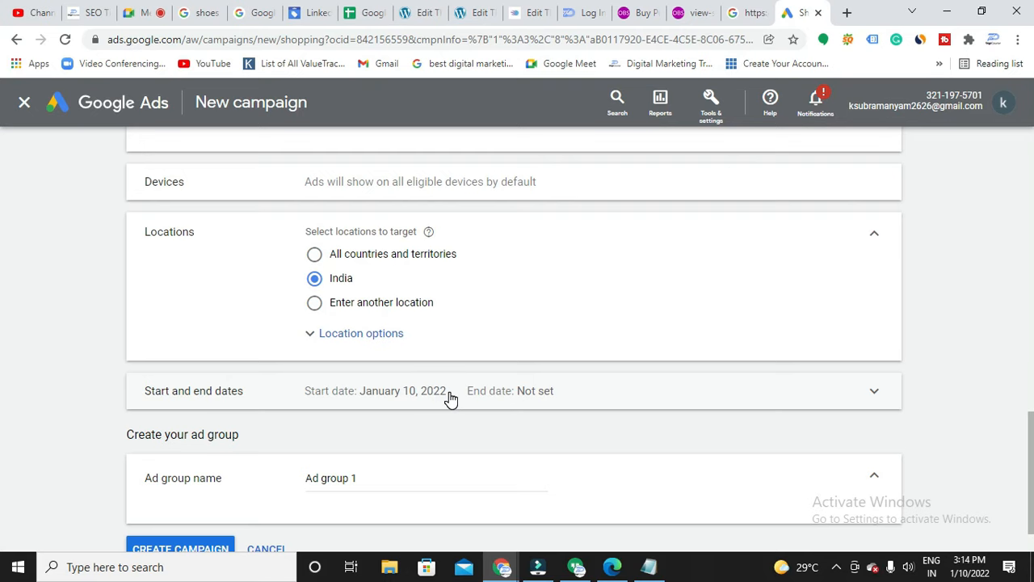
scroll(450, 392, "down", 1)
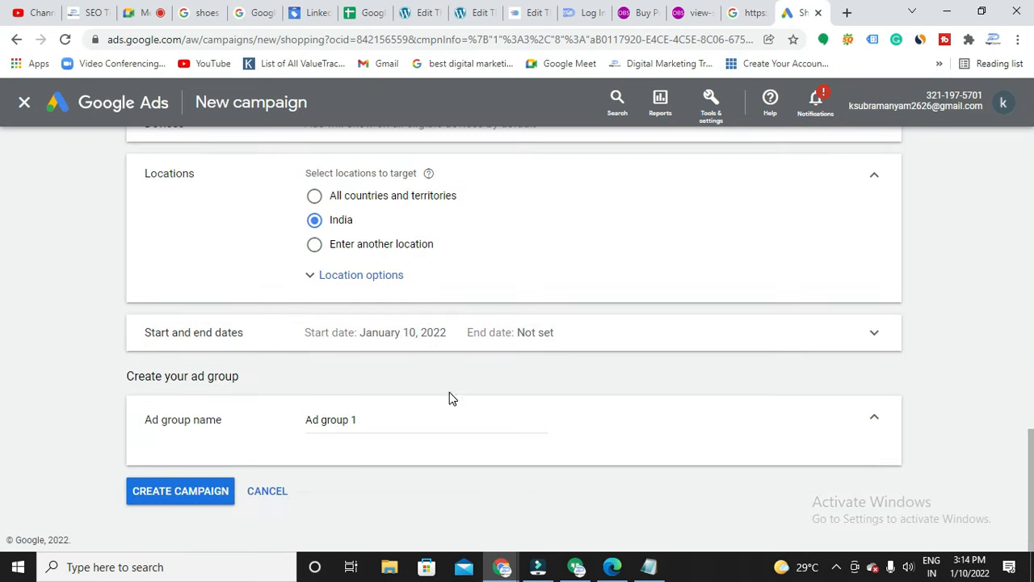
Create the shopping campaign with Ad group 1 and review its All products group
left_click(358, 416)
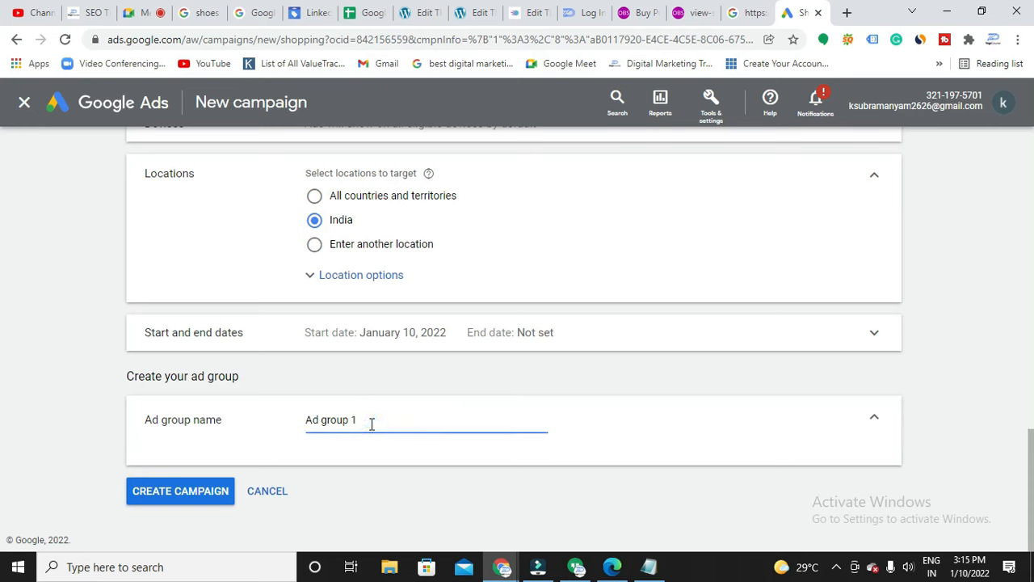
left_click(188, 500)
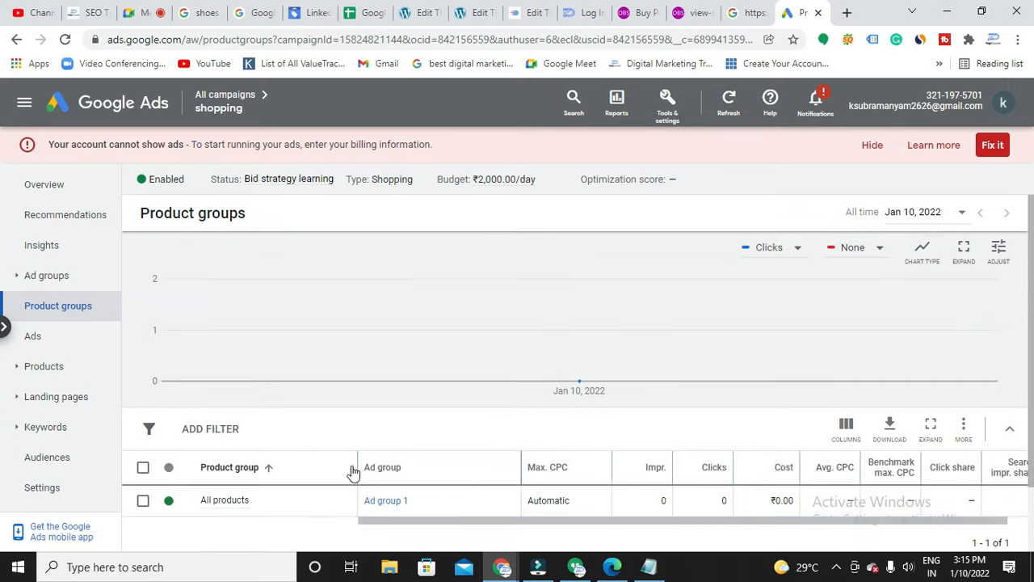
scroll(347, 468, "down", 2)
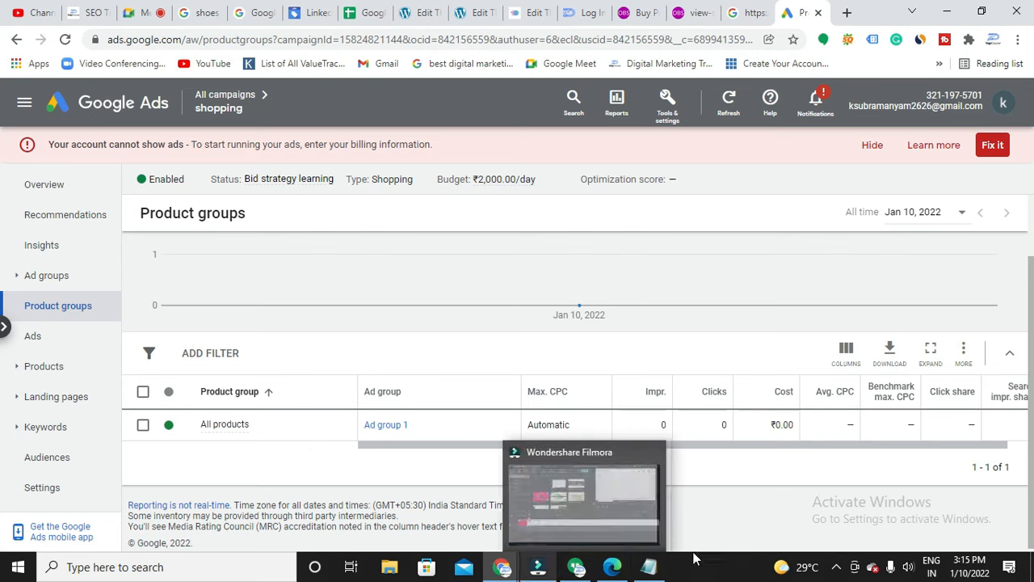
Bring the Notepad notes in front and review the Keywords and Ads lines
left_click(656, 575)
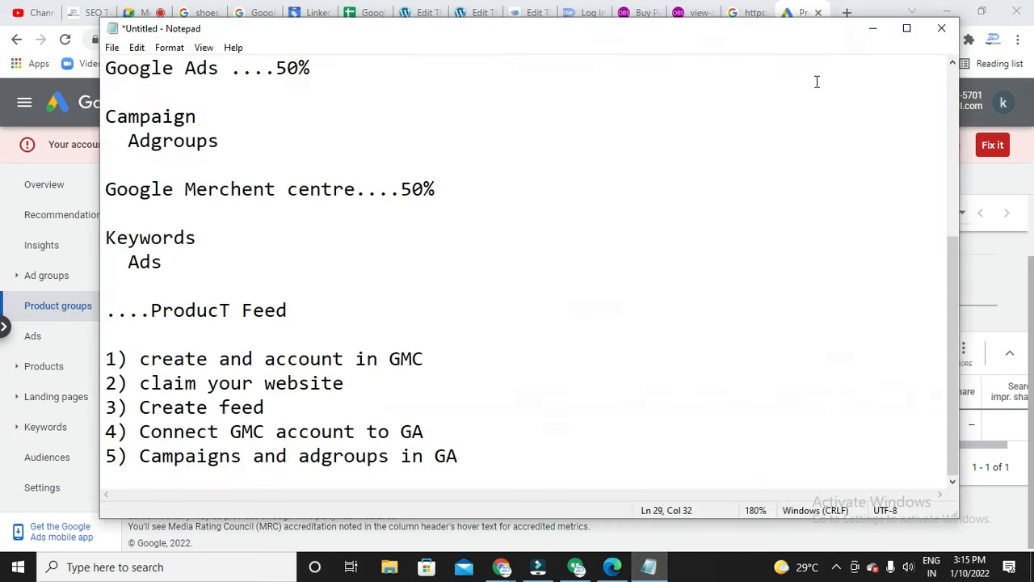
left_click(873, 29)
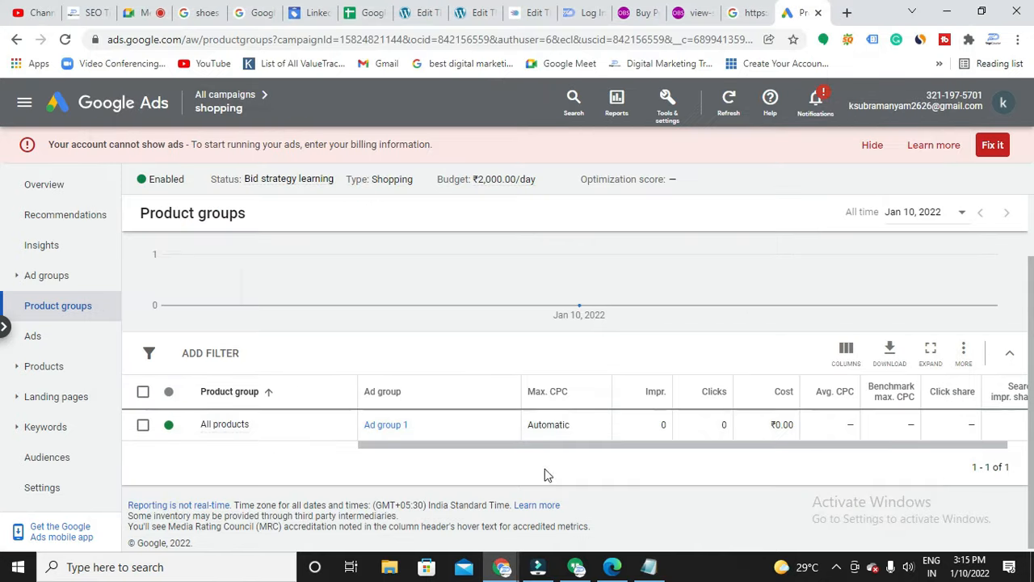
left_click(659, 572)
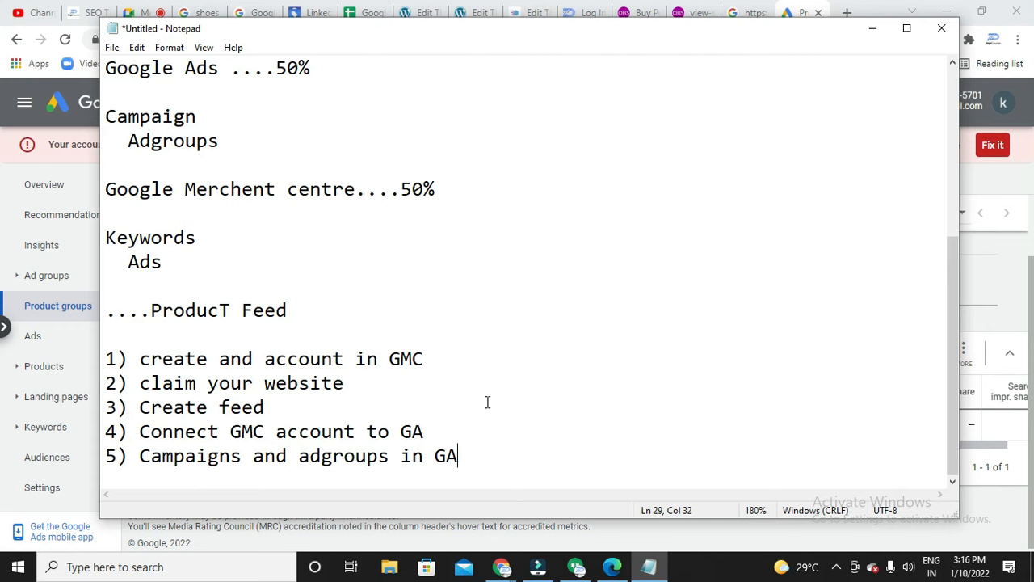
left_click(105, 240)
left_click(180, 265, "shift")
left_click(189, 272)
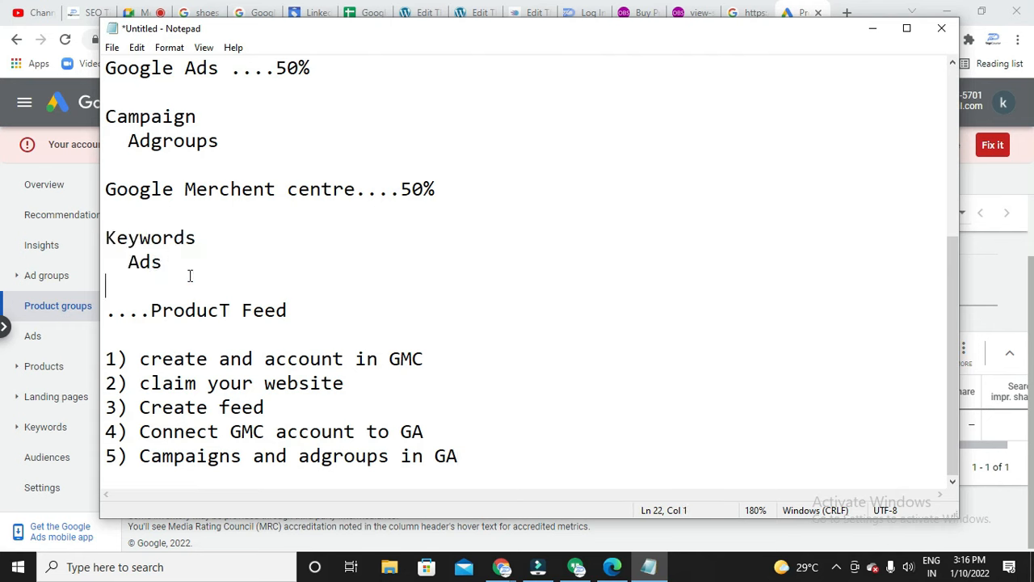